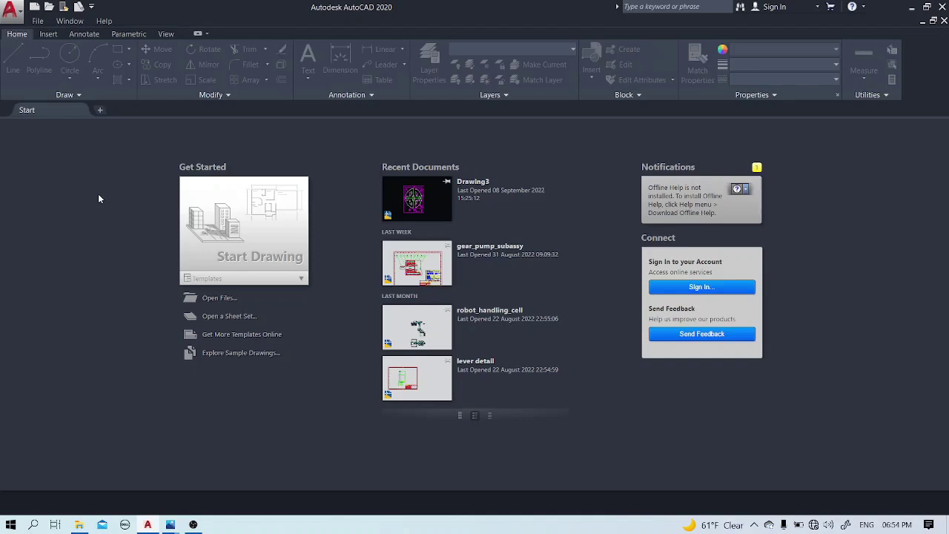
Start a new blank drawing from the default template.
{"action": "left_click", "coordinate": [279, 227]}
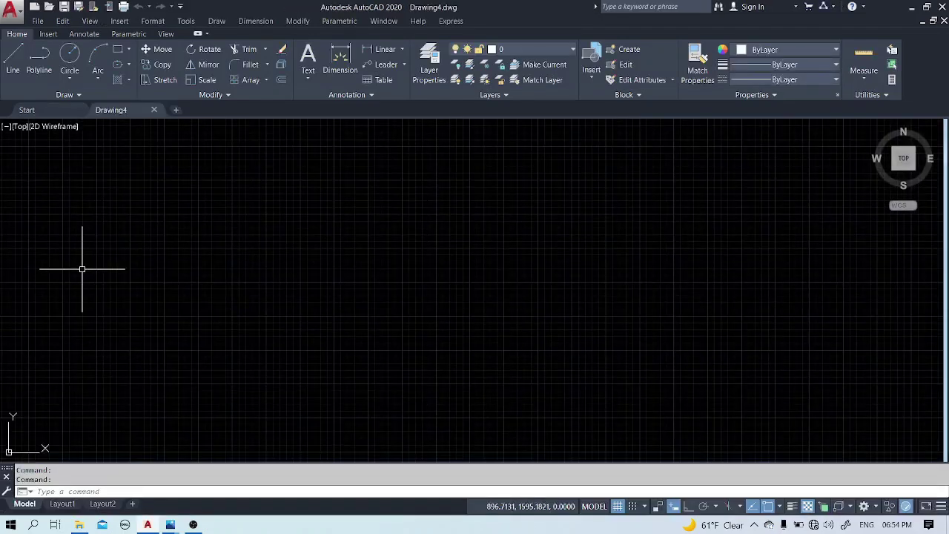
{"action": "scroll", "coordinate": [100, 266], "scroll_direction": "down", "scroll_amount": 2}
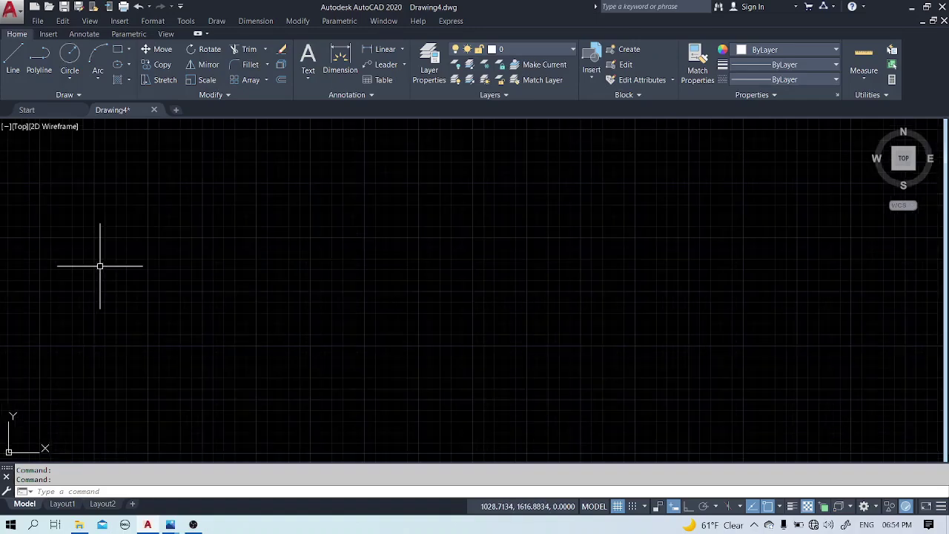
{"action": "scroll", "coordinate": [86, 345], "scroll_direction": "up", "scroll_amount": 3}
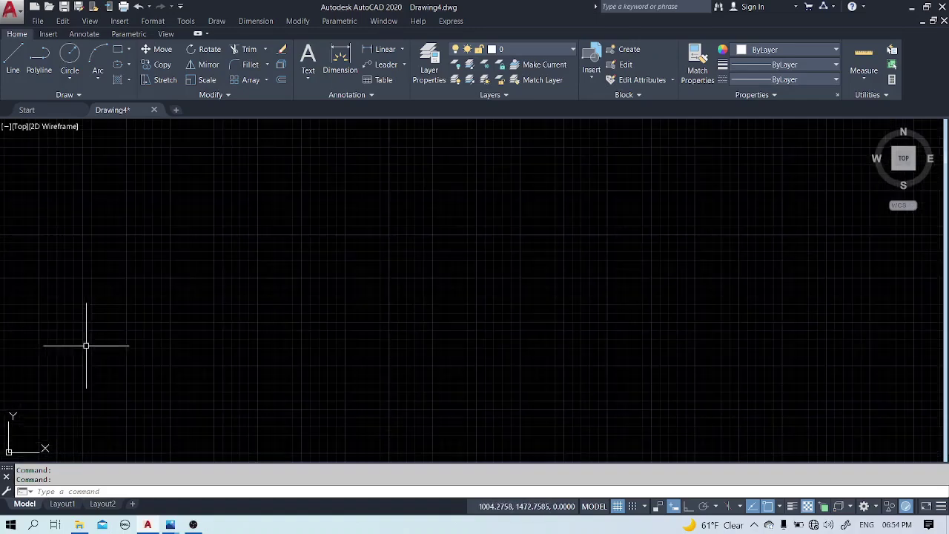
{"action": "scroll", "coordinate": [86, 346], "scroll_direction": "down", "scroll_amount": 3}
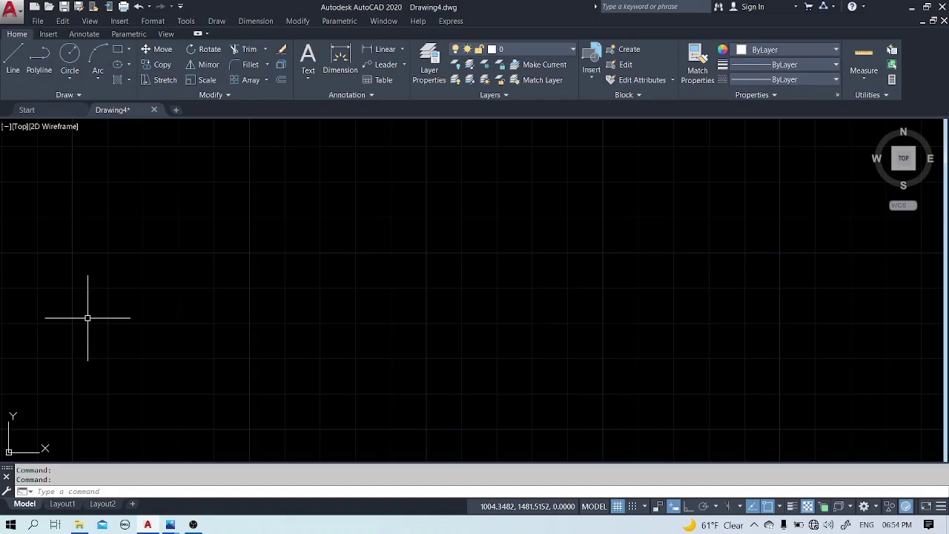
Draw a zigzag chain of three connected line segments across the empty drawing area.
{"action": "type", "text": "L"}
{"action": "key", "text": "Return"}
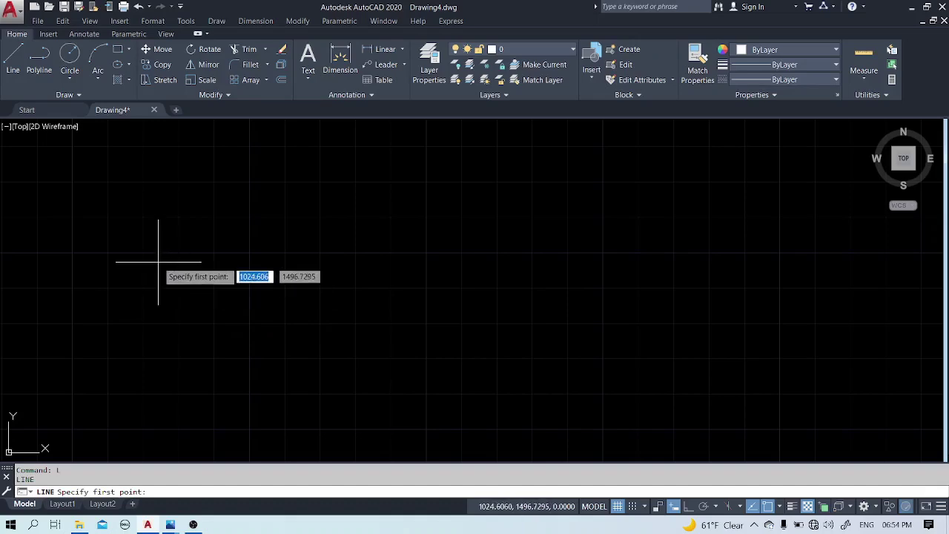
{"action": "left_click", "coordinate": [146, 234]}
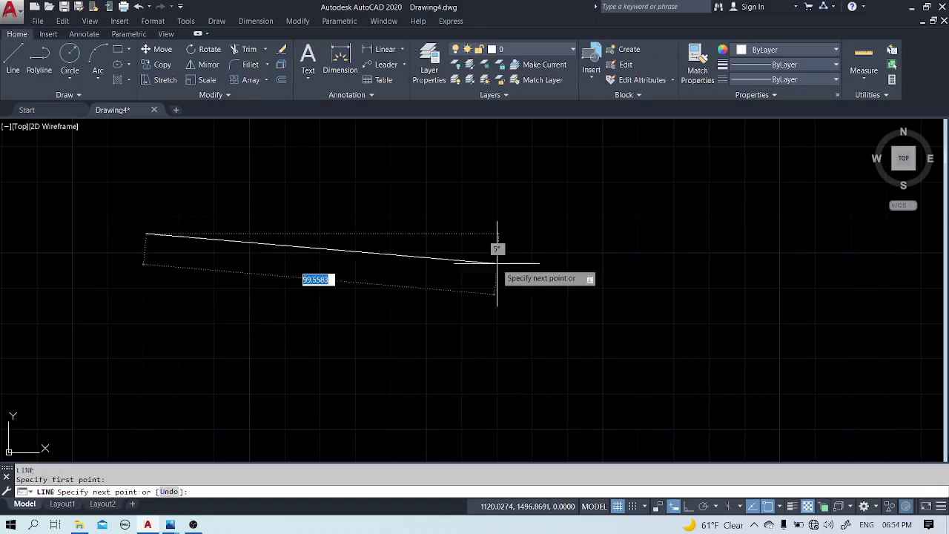
{"action": "left_click", "coordinate": [572, 302]}
{"action": "left_click", "coordinate": [699, 251]}
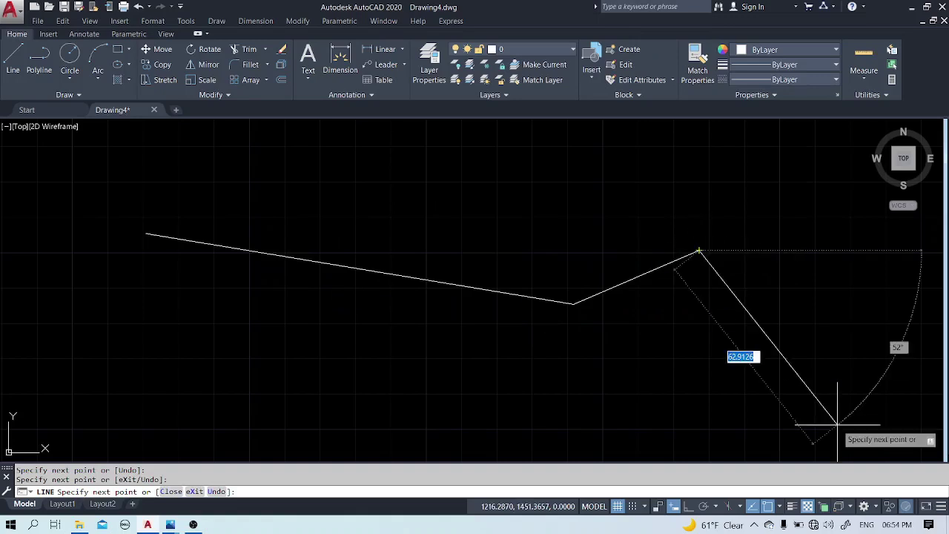
{"action": "left_click", "coordinate": [815, 378]}
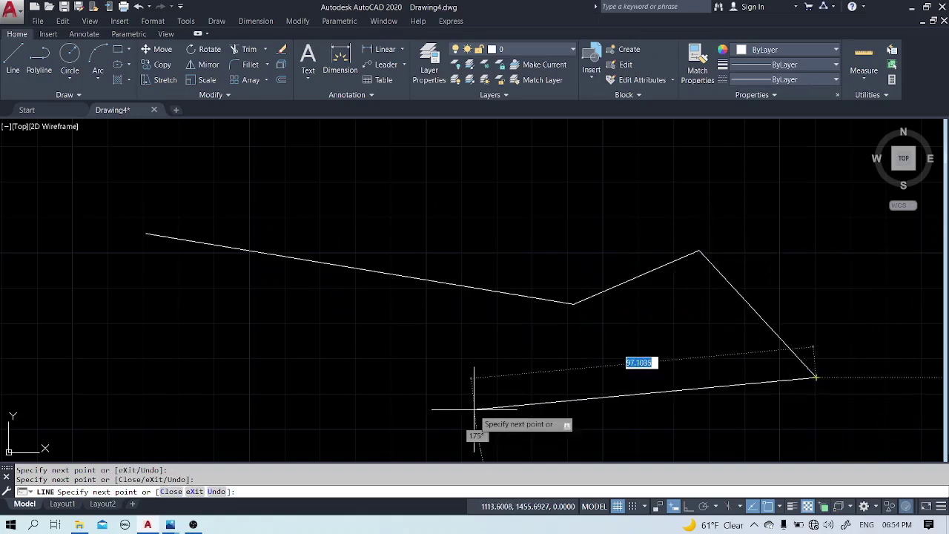
{"action": "key", "text": "Escape"}
Erase all three connected line segments from the drawing.
{"action": "left_click", "coordinate": [744, 237]}
{"action": "left_click", "coordinate": [367, 316]}
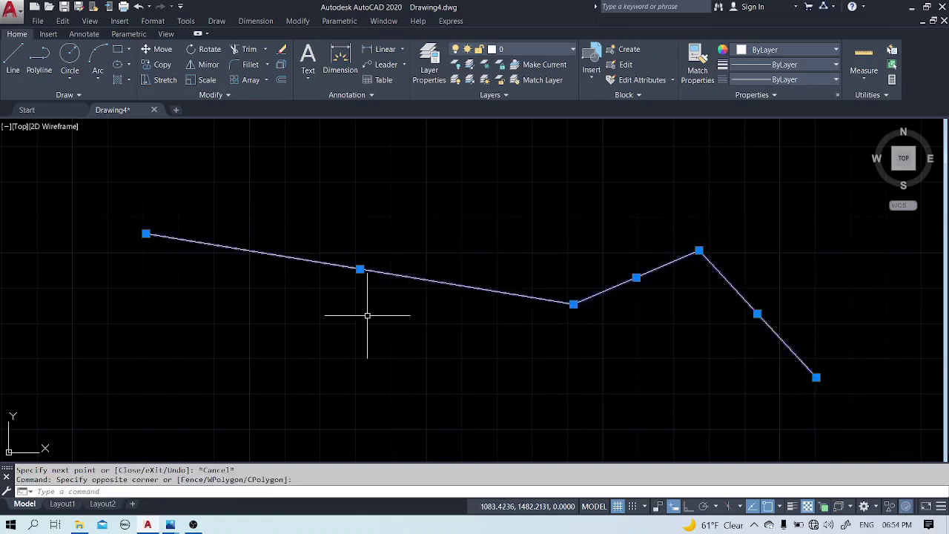
{"action": "type", "text": "e"}
{"action": "key", "text": "Return"}
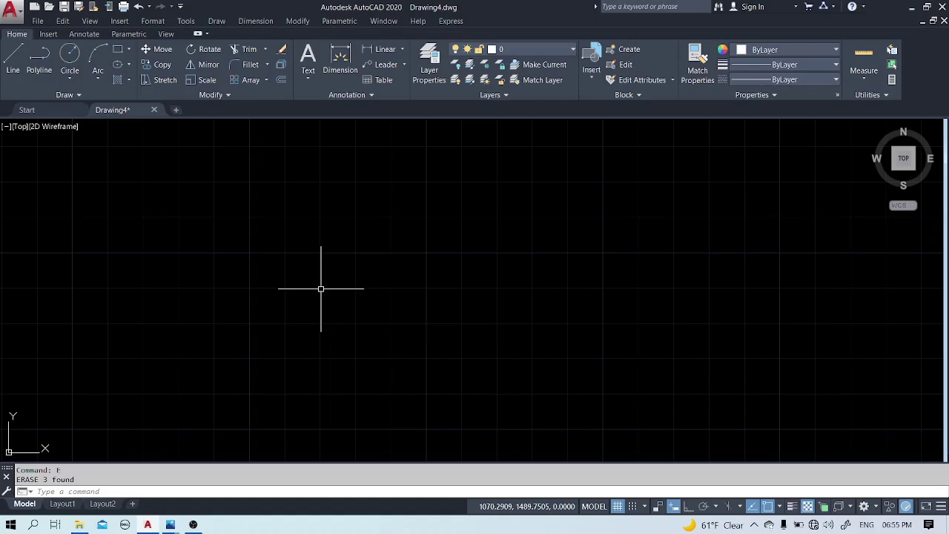
Draw an open multiline of five segments in the STANDARD style, bending around to double back beneath its starting end.
{"action": "type", "text": "ml"}
{"action": "key", "text": "Return"}
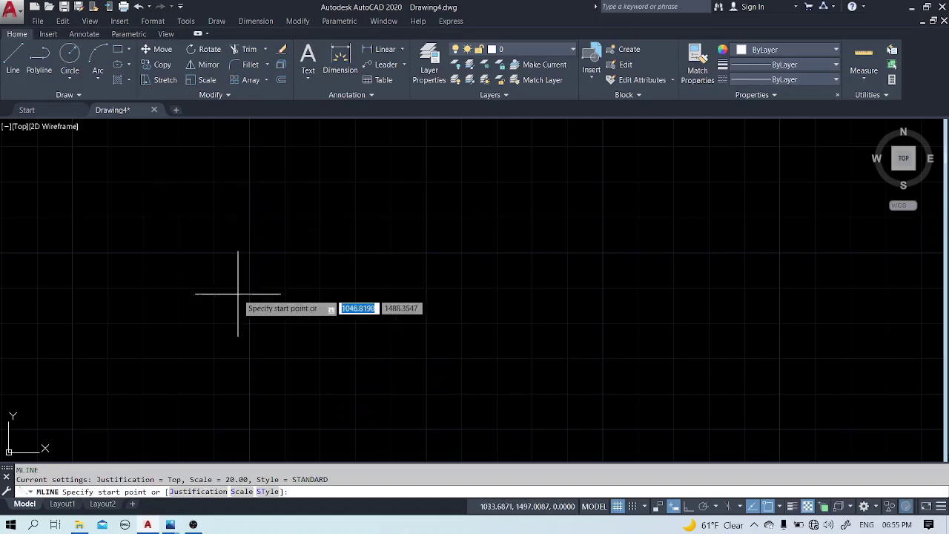
{"action": "left_click", "coordinate": [212, 255]}
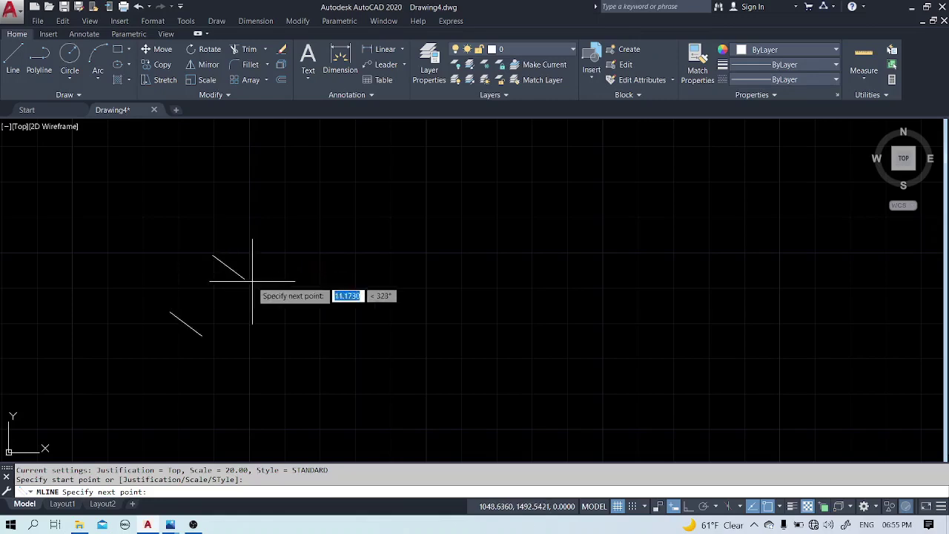
{"action": "left_click", "coordinate": [382, 289]}
{"action": "left_click", "coordinate": [512, 176]}
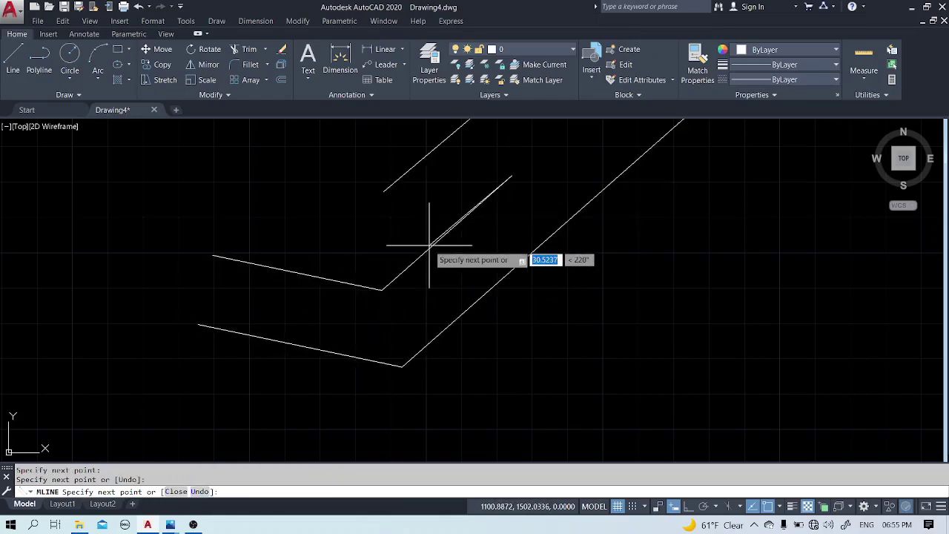
{"action": "scroll", "coordinate": [430, 218], "scroll_direction": "down", "scroll_amount": 5}
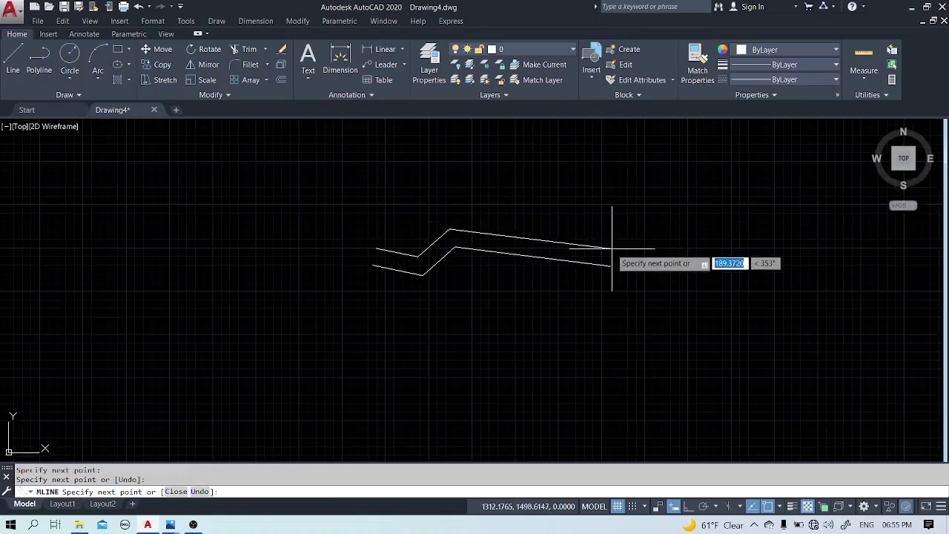
{"action": "left_click", "coordinate": [610, 250]}
{"action": "left_click", "coordinate": [611, 346]}
{"action": "left_click", "coordinate": [388, 387]}
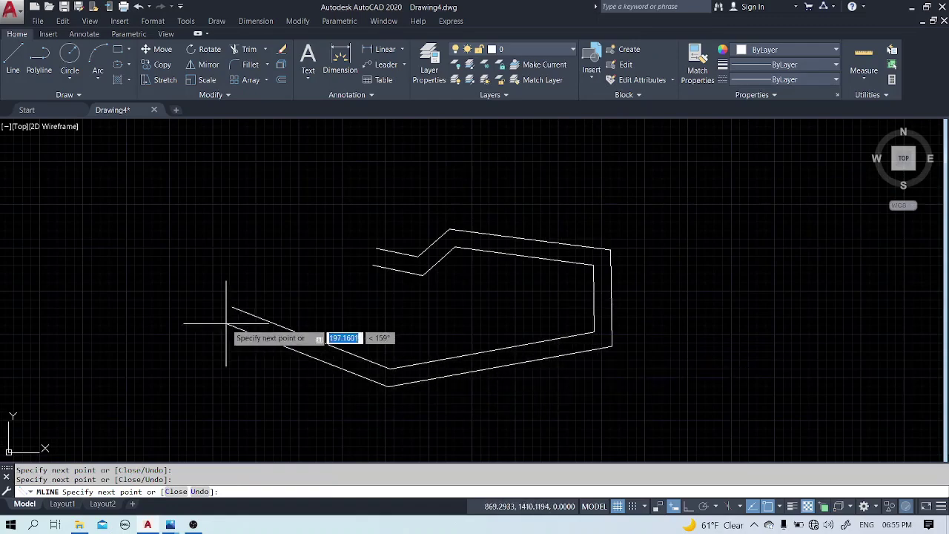
{"action": "key", "text": "Escape"}
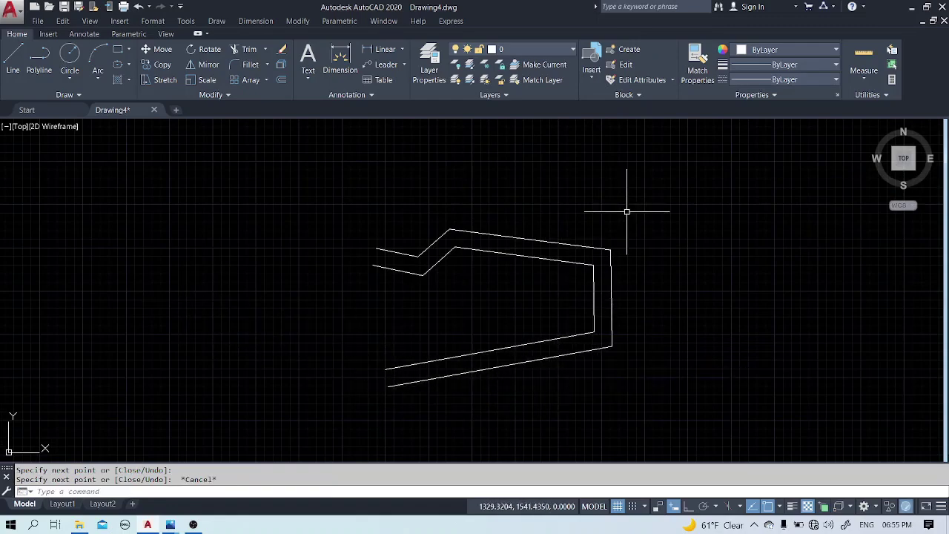
Select the multiline to check whether its parallel lines form a single object, and clear the selection.
{"action": "left_click", "coordinate": [569, 224]}
{"action": "left_click", "coordinate": [549, 256]}
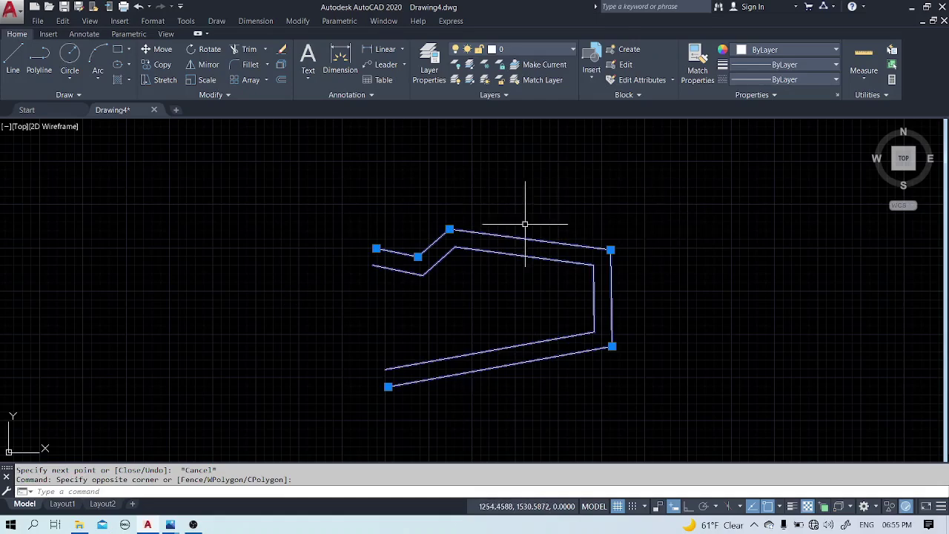
{"action": "scroll", "coordinate": [510, 310], "scroll_direction": "up", "scroll_amount": 2}
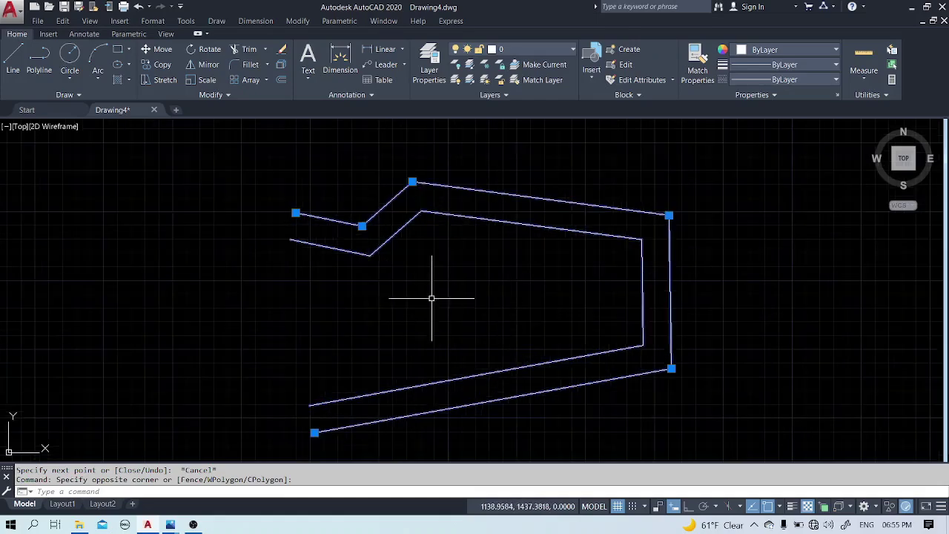
{"action": "key", "text": "Escape"}
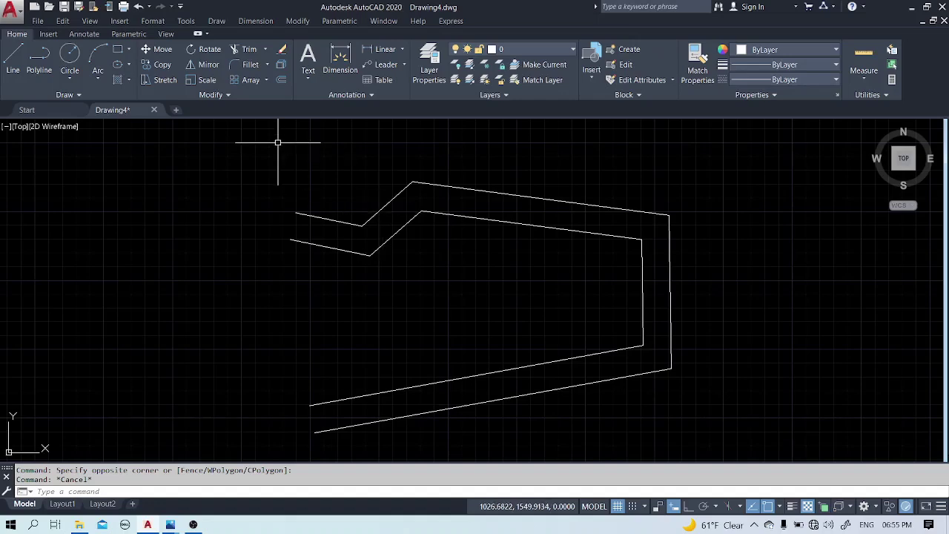
Create a new multiline style named test, based on STANDARD, and continue to its settings.
{"action": "left_click", "coordinate": [145, 22]}
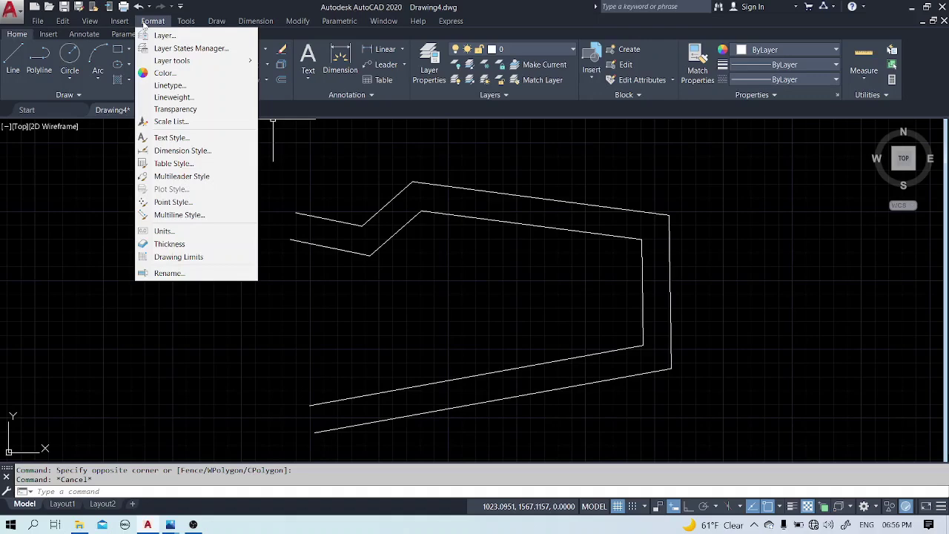
{"action": "left_click", "coordinate": [195, 215]}
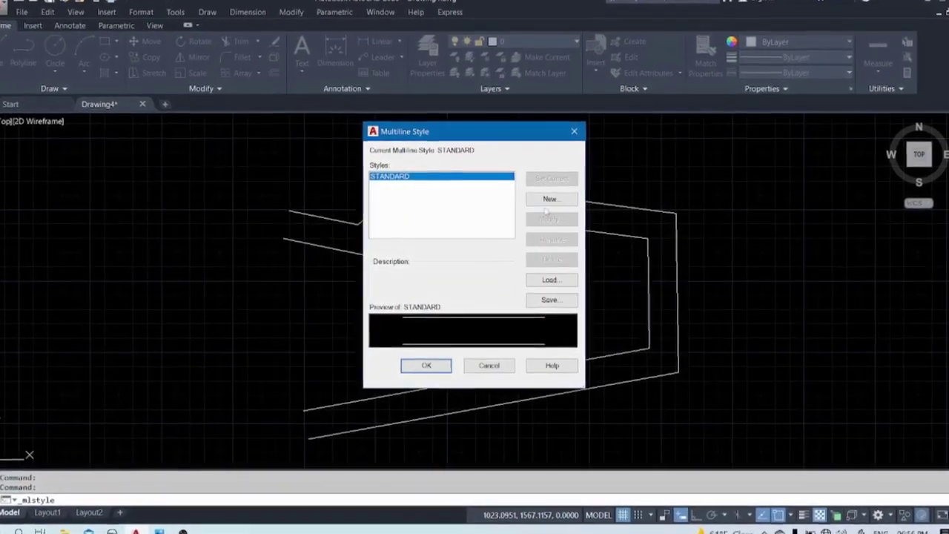
{"action": "left_click", "coordinate": [554, 202]}
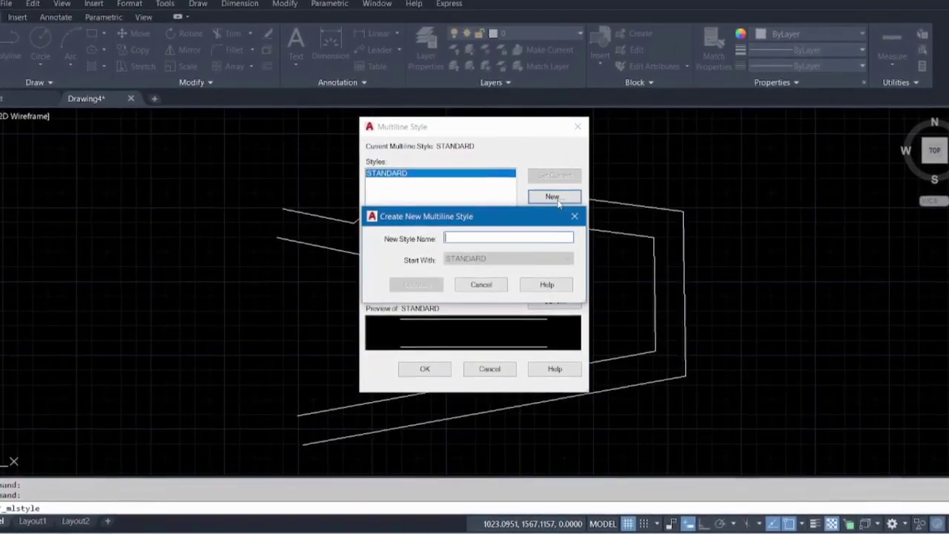
{"action": "type", "text": "test"}
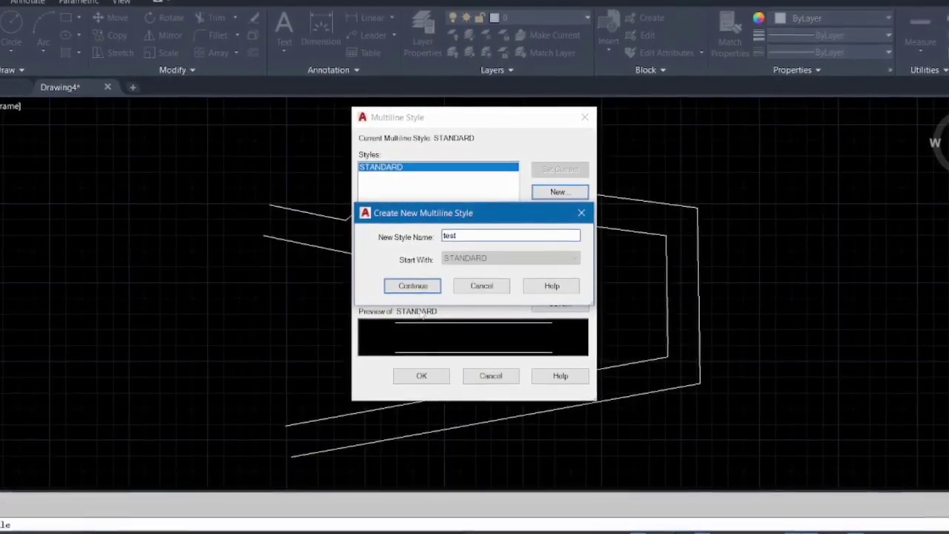
{"action": "left_click", "coordinate": [427, 290]}
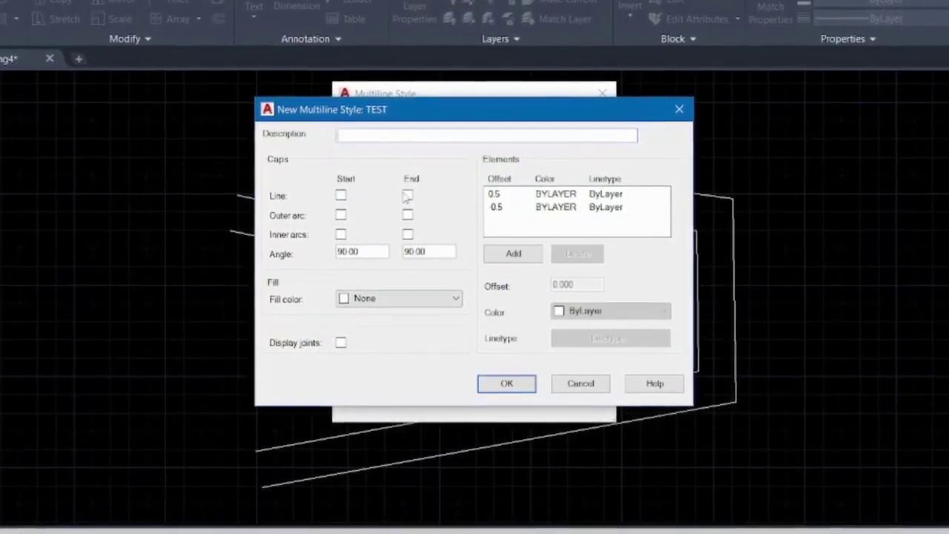
Enable line caps at both the start and end of the style and add a third element with an offset of 1.
{"action": "left_click_drag", "start_coordinate": [412, 117], "coordinate": [468, 113]}
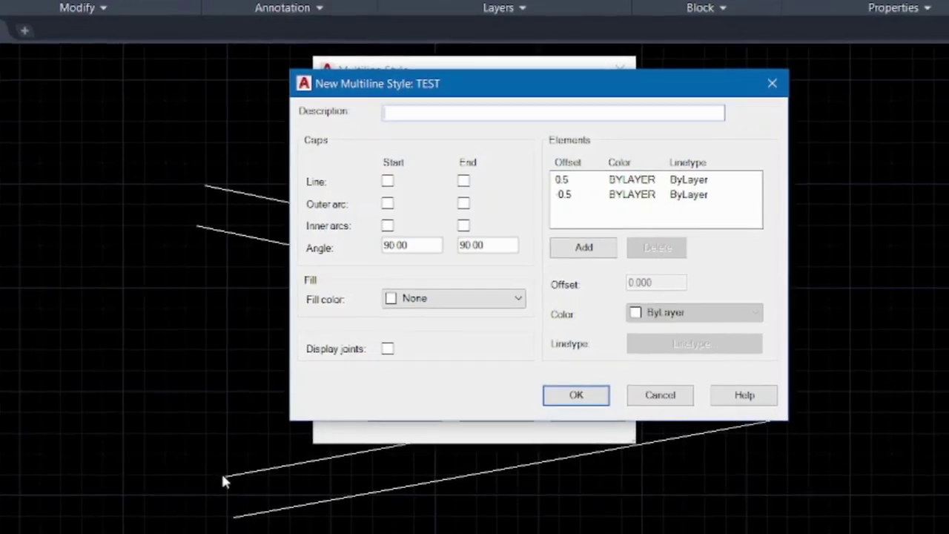
{"action": "left_click", "coordinate": [387, 181]}
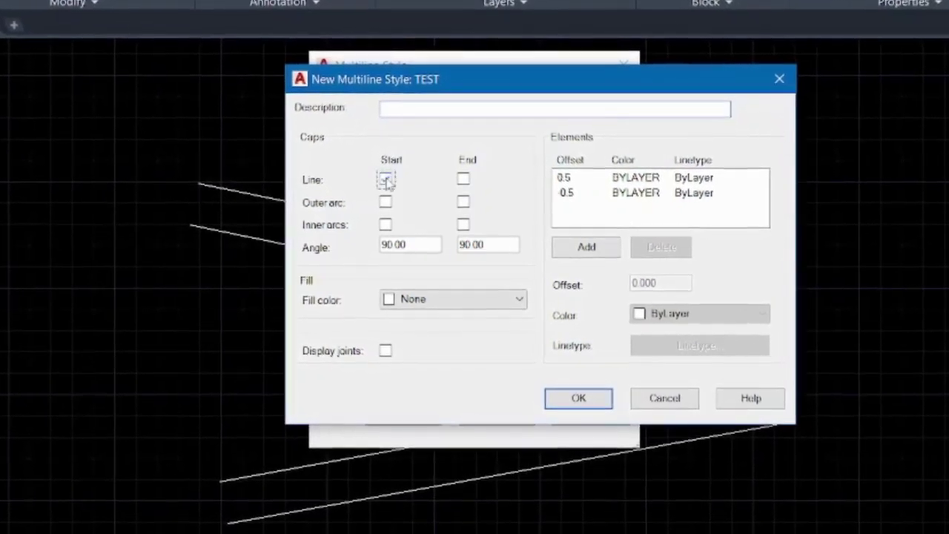
{"action": "left_click", "coordinate": [463, 178]}
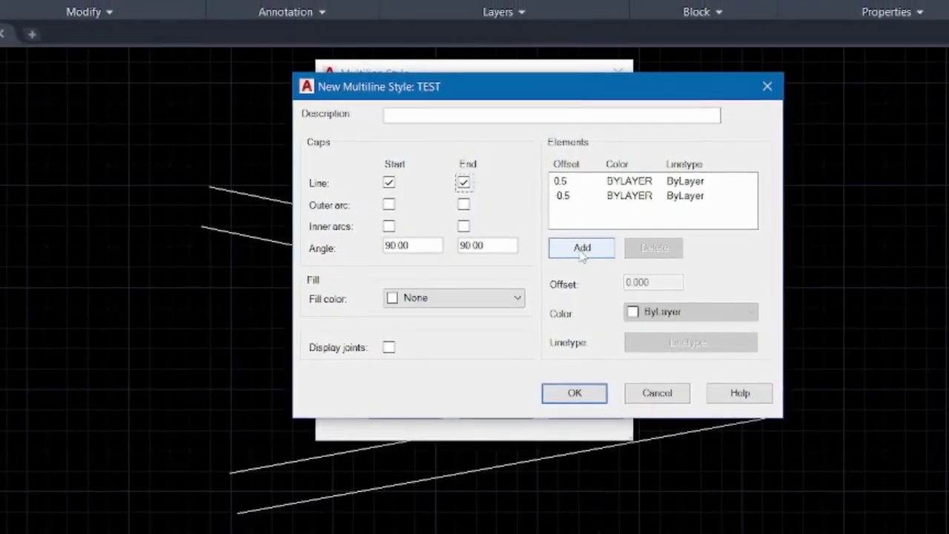
{"action": "left_click", "coordinate": [583, 251]}
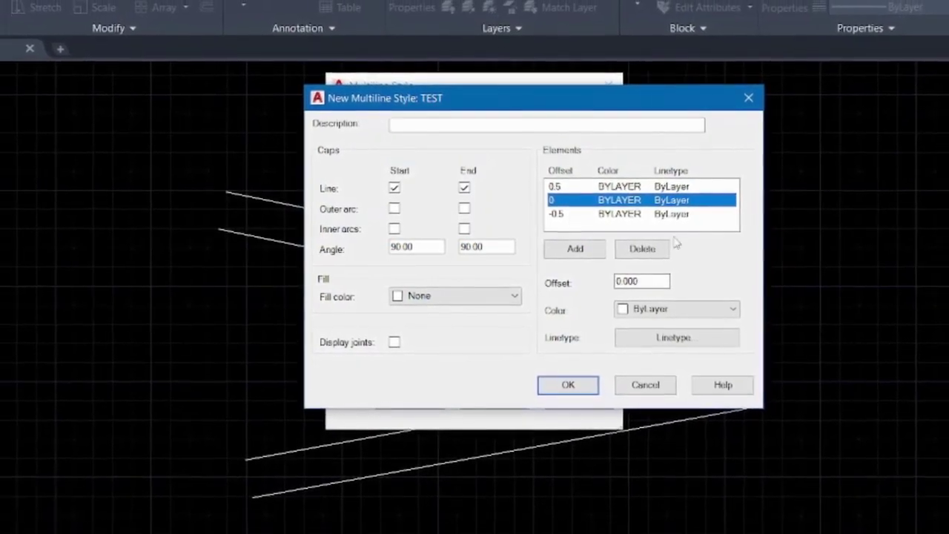
{"action": "left_click_drag", "start_coordinate": [651, 282], "coordinate": [574, 285]}
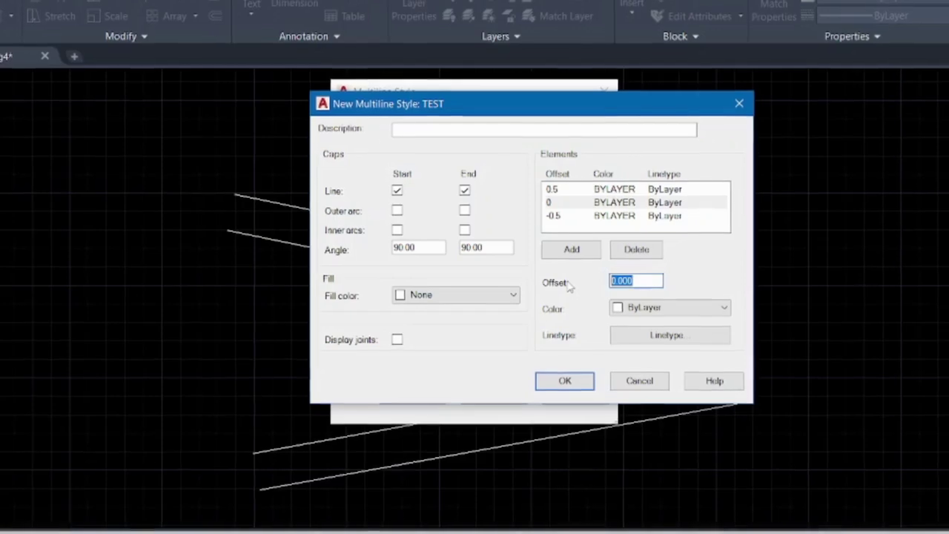
{"action": "type", "text": "1"}
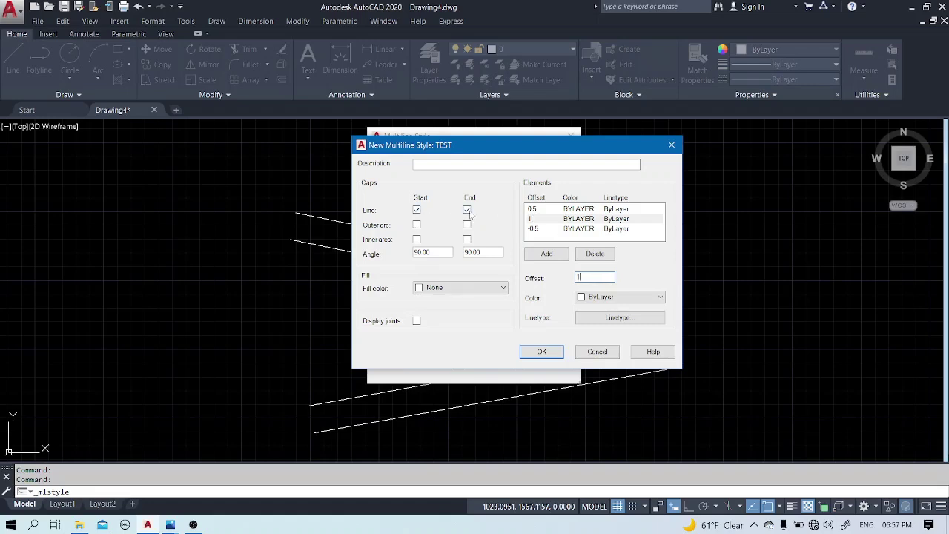
Accept the new style's settings and make TEST the current multiline style.
{"action": "left_click", "coordinate": [541, 351]}
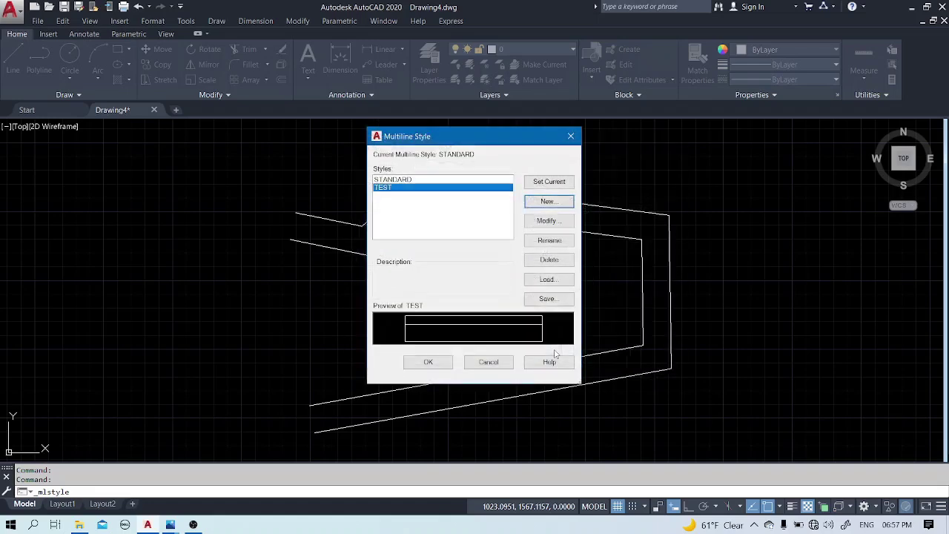
{"action": "left_click", "coordinate": [555, 186]}
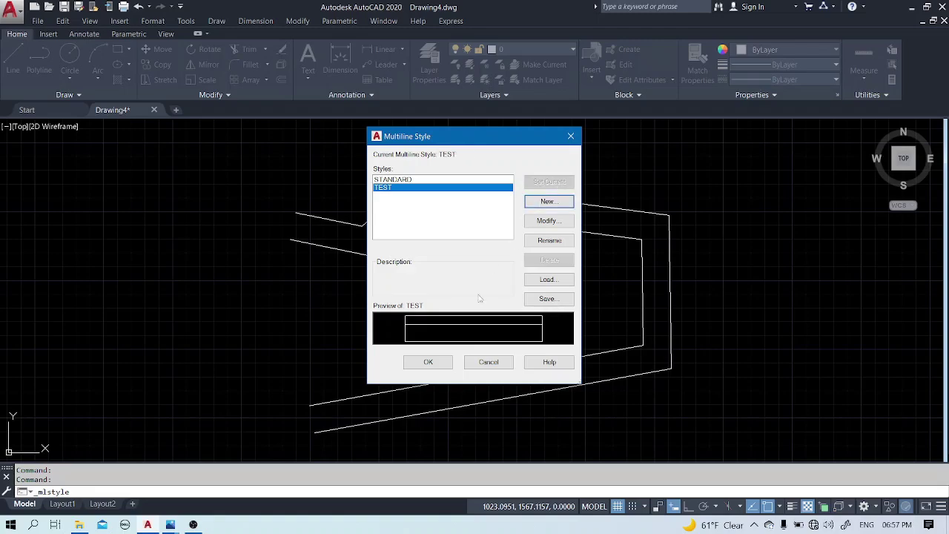
{"action": "left_click", "coordinate": [427, 362]}
Draw an open six-point multiline in the TEST style beside the first one, with a zigzag start and a squared hook end.
{"action": "scroll", "coordinate": [255, 328], "scroll_direction": "down", "scroll_amount": 2}
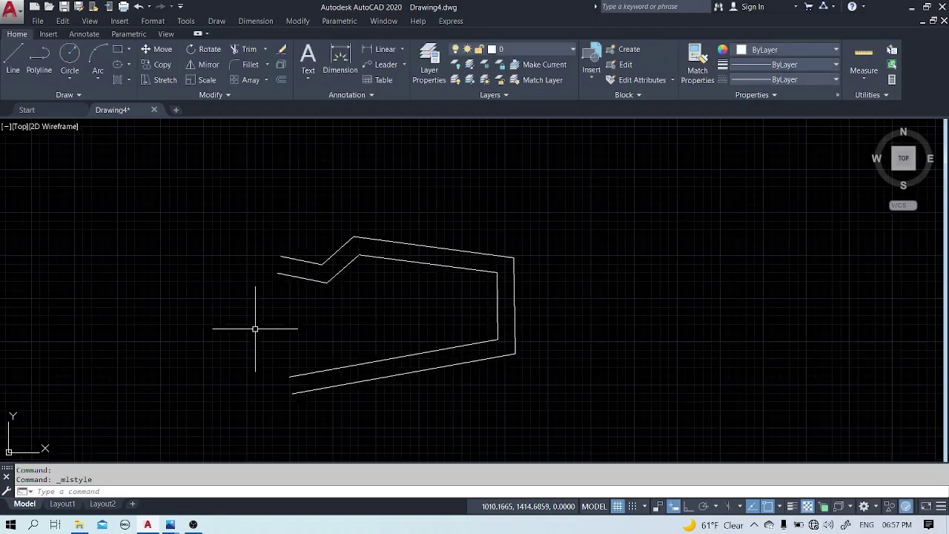
{"action": "middle_click_drag", "start_coordinate": [589, 334], "coordinate": [412, 318]}
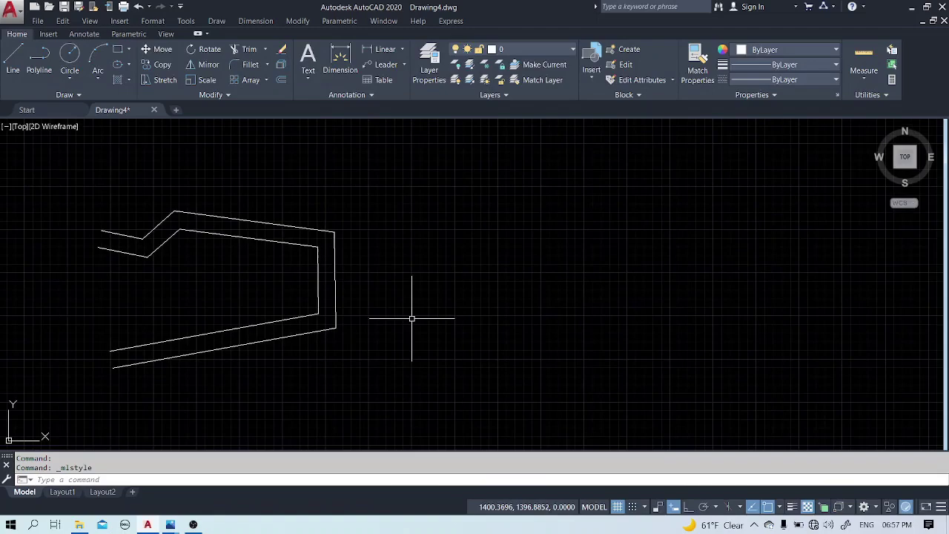
{"action": "type", "text": "ml"}
{"action": "key", "text": "Return"}
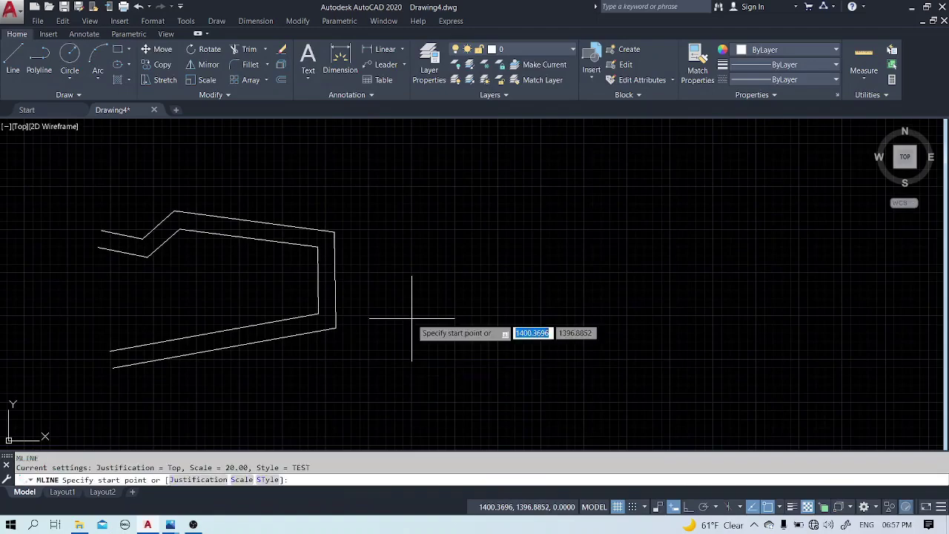
{"action": "left_click", "coordinate": [396, 195]}
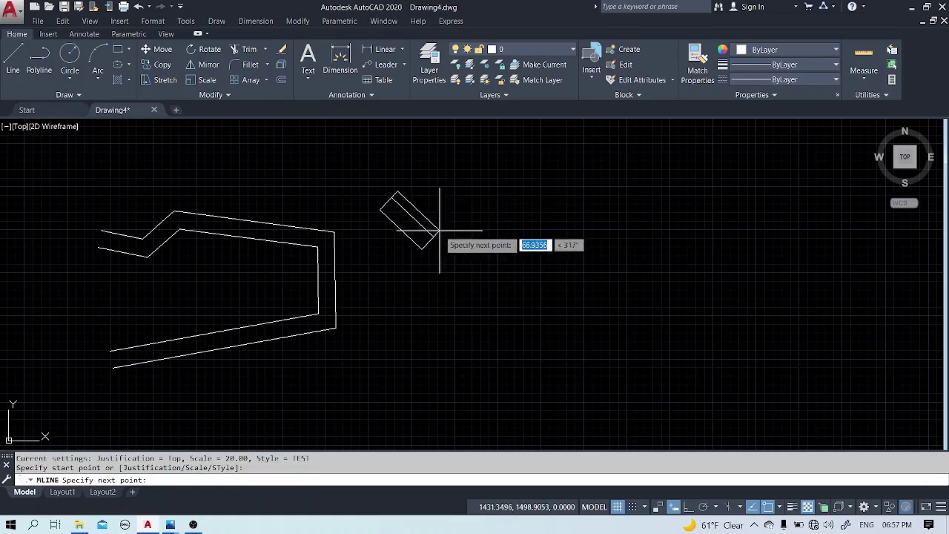
{"action": "left_click", "coordinate": [493, 227]}
{"action": "left_click", "coordinate": [615, 183]}
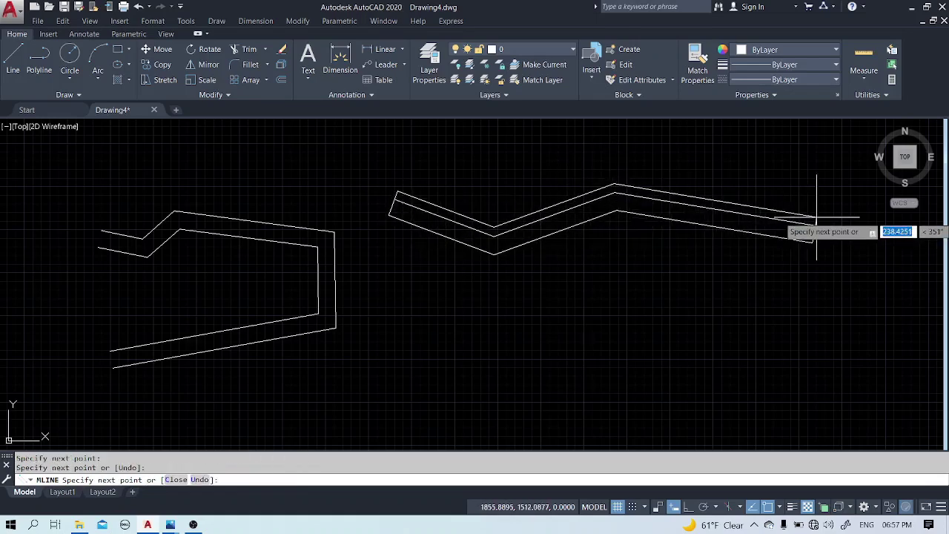
{"action": "left_click", "coordinate": [821, 215]}
{"action": "left_click", "coordinate": [820, 390]}
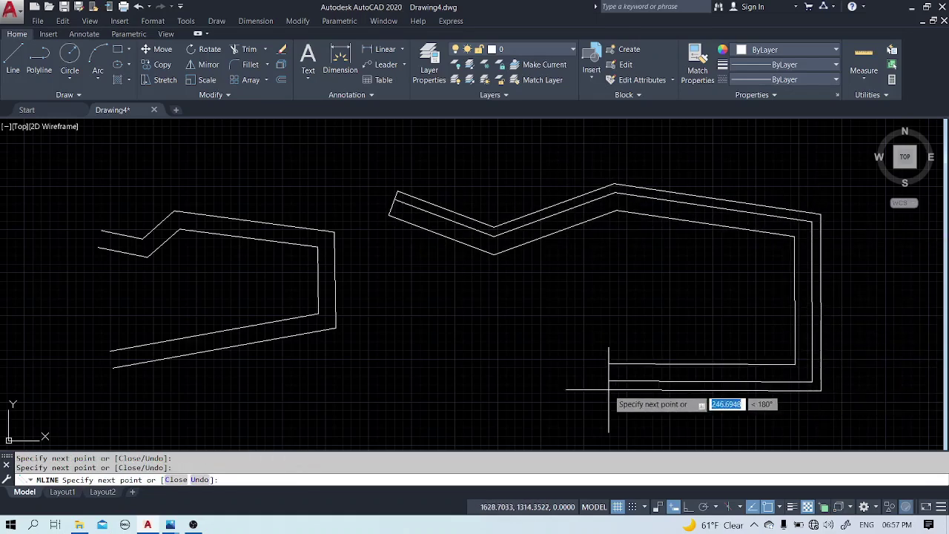
{"action": "left_click", "coordinate": [534, 396]}
{"action": "right_click", "coordinate": [533, 399]}
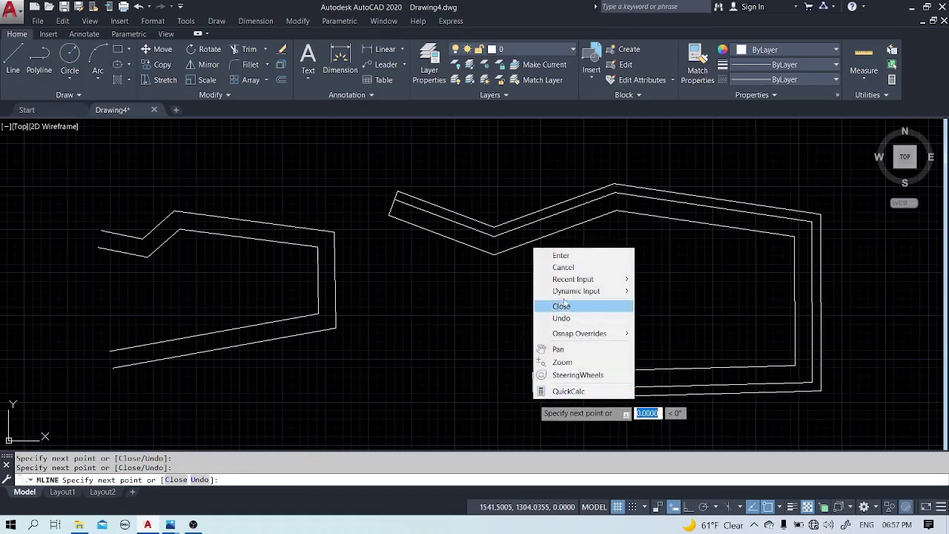
{"action": "left_click", "coordinate": [568, 252]}
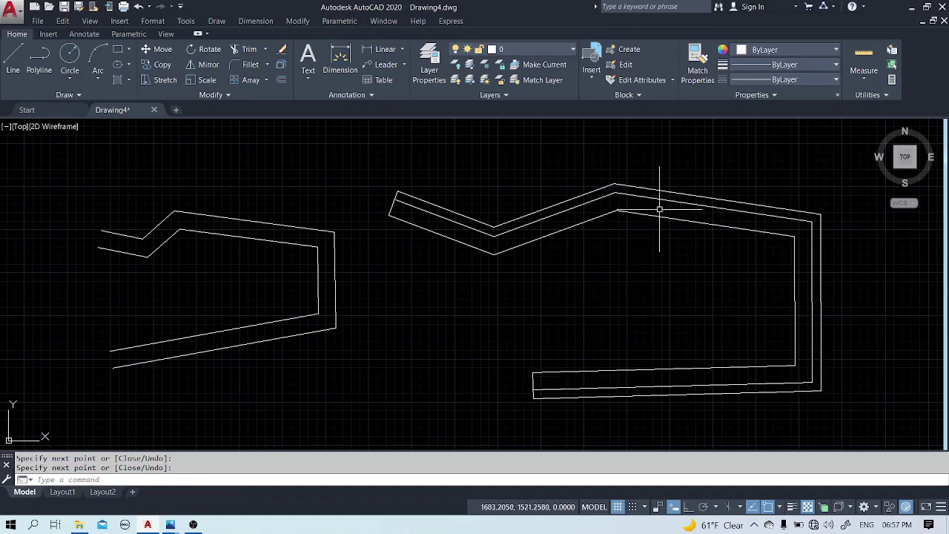
Preview a crossing selection above the three-element multiline and a window selection over its lower part, cancelling both.
{"action": "left_click", "coordinate": [837, 191]}
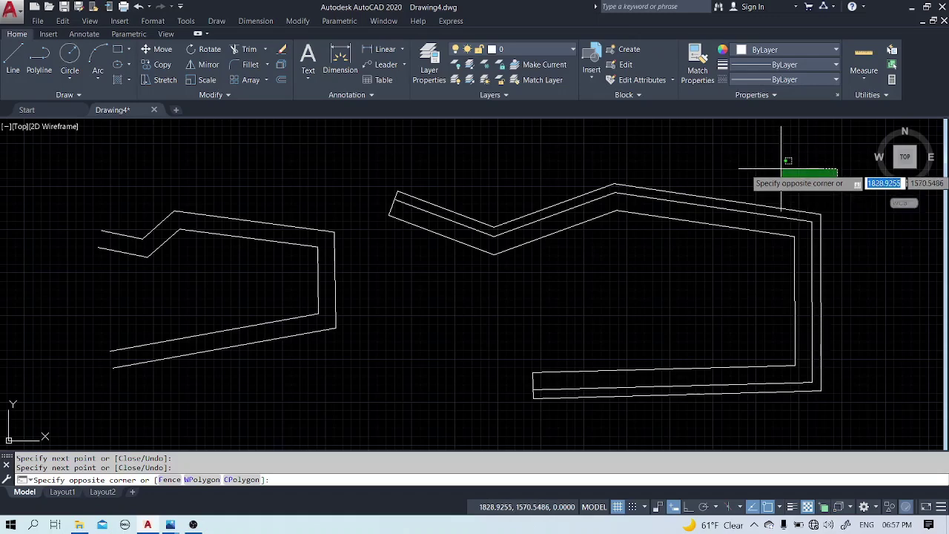
{"action": "key", "text": "Escape"}
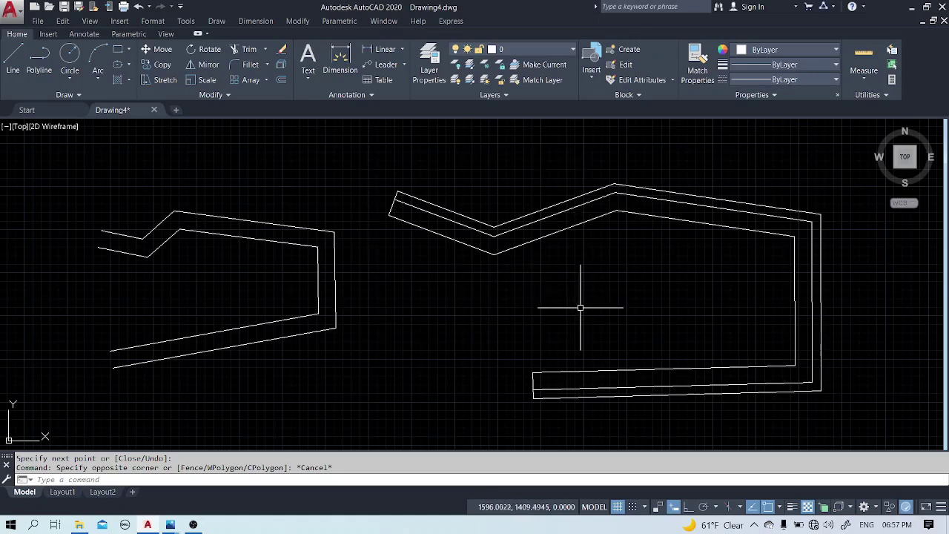
{"action": "left_click", "coordinate": [622, 276]}
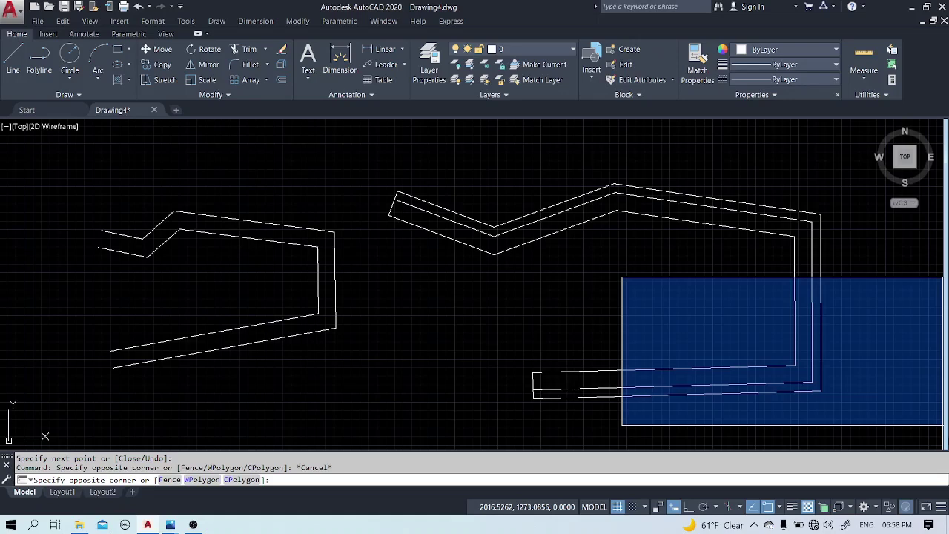
{"action": "key", "text": "Escape"}
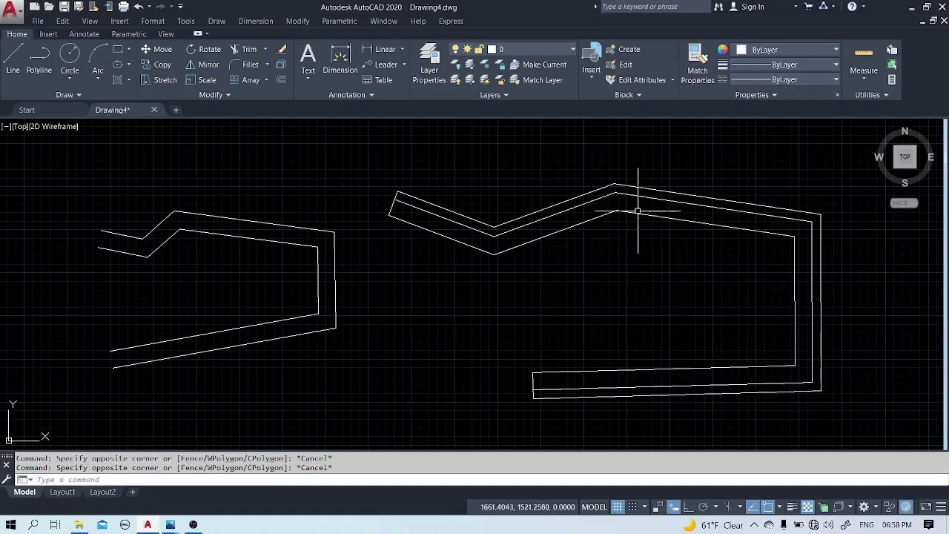
Try several window selections that enclose only the upper part of the three-element multiline.
{"action": "left_click", "coordinate": [385, 161]}
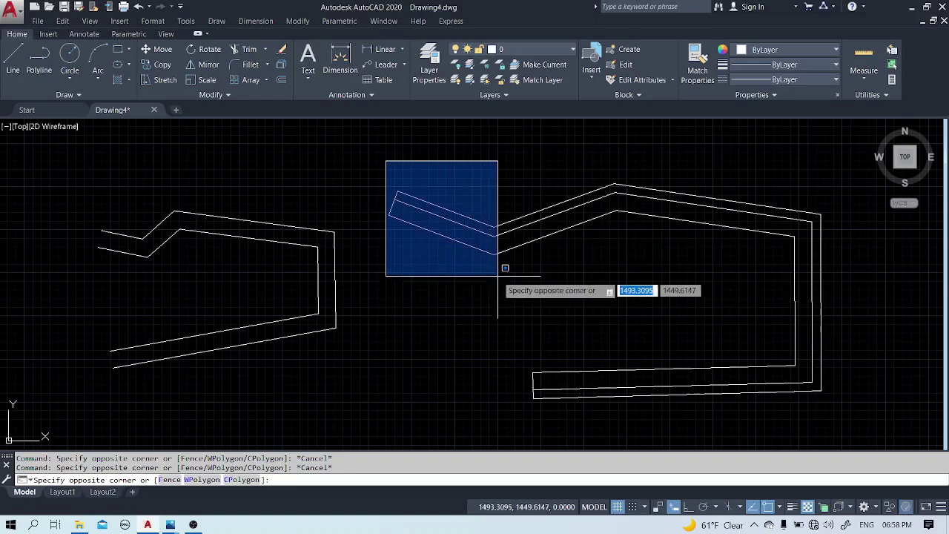
{"action": "left_click", "coordinate": [795, 295]}
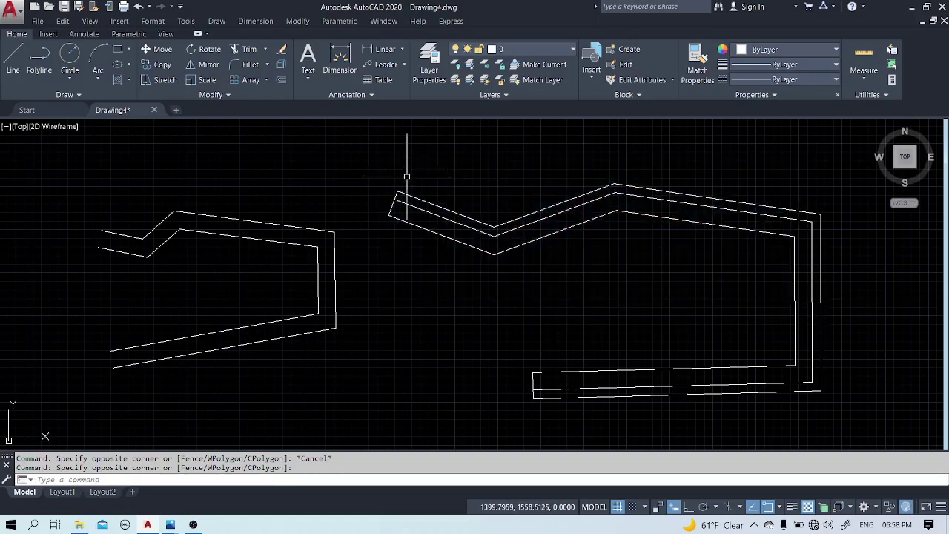
{"action": "left_click", "coordinate": [361, 159]}
{"action": "left_click", "coordinate": [712, 293]}
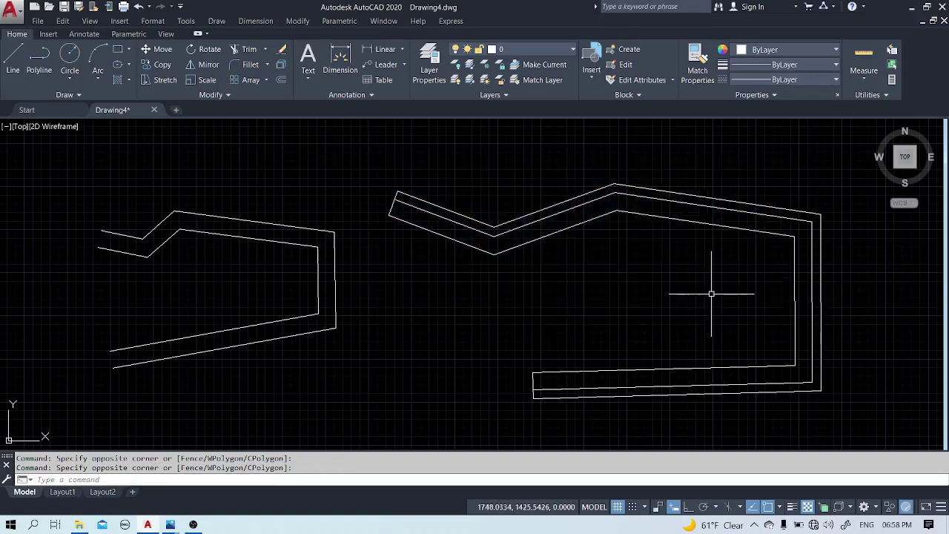
{"action": "left_click", "coordinate": [383, 162]}
{"action": "left_click", "coordinate": [717, 284]}
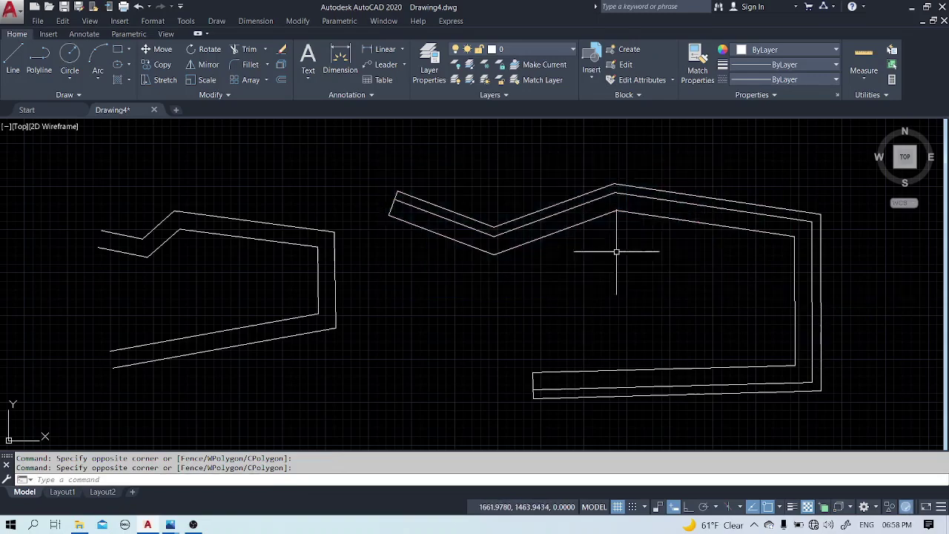
{"action": "left_click", "coordinate": [379, 155]}
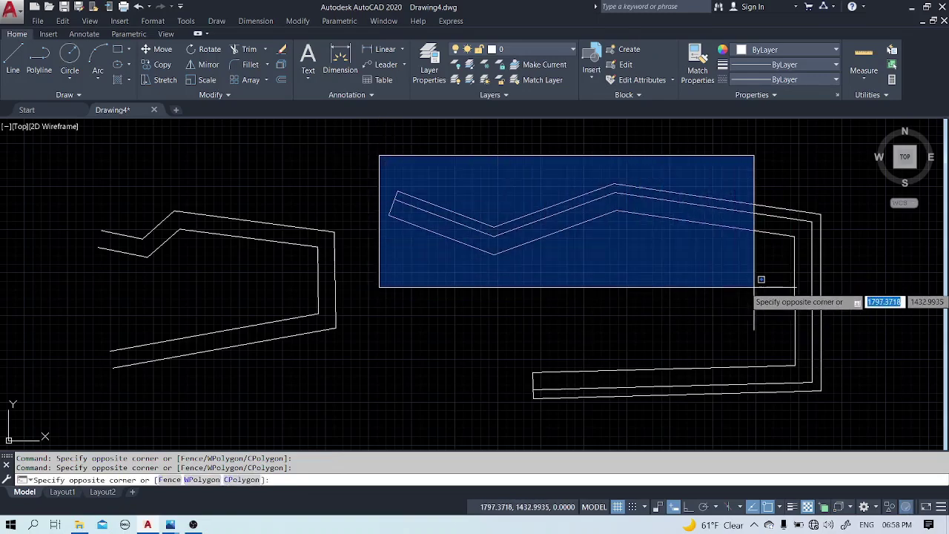
{"action": "left_click", "coordinate": [755, 285]}
{"action": "left_click", "coordinate": [374, 159]}
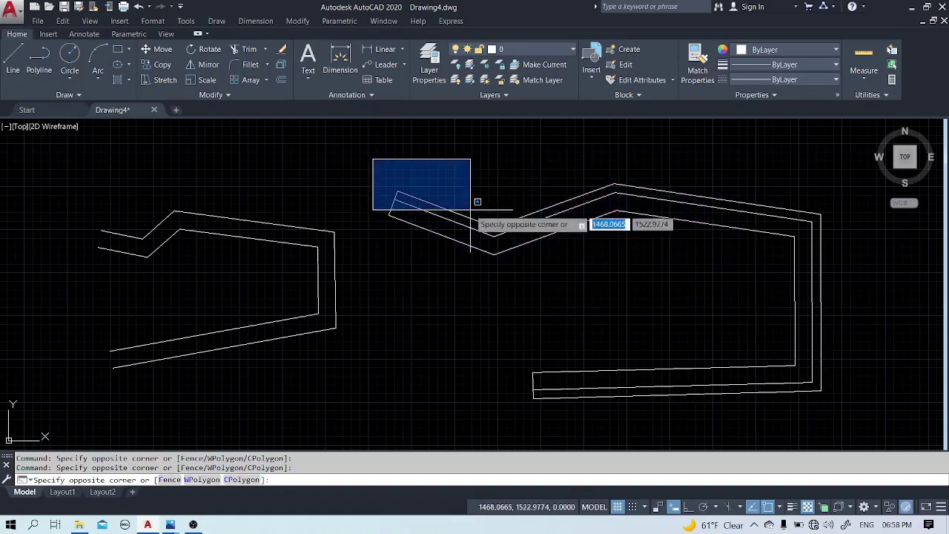
{"action": "left_click", "coordinate": [785, 275]}
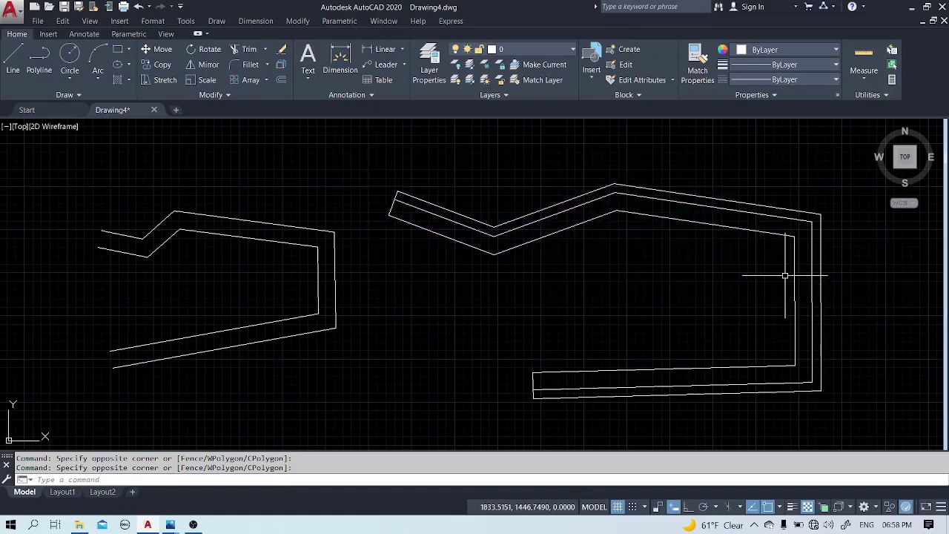
Select the three-element multiline with a crossing selection that touches only its upper peak, and clear the selection.
{"action": "left_click", "coordinate": [713, 132]}
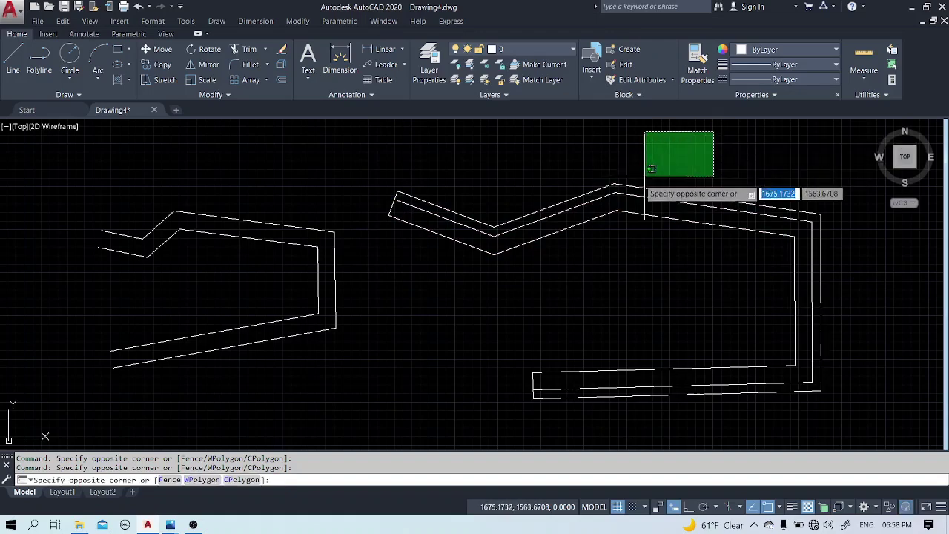
{"action": "left_click", "coordinate": [576, 208]}
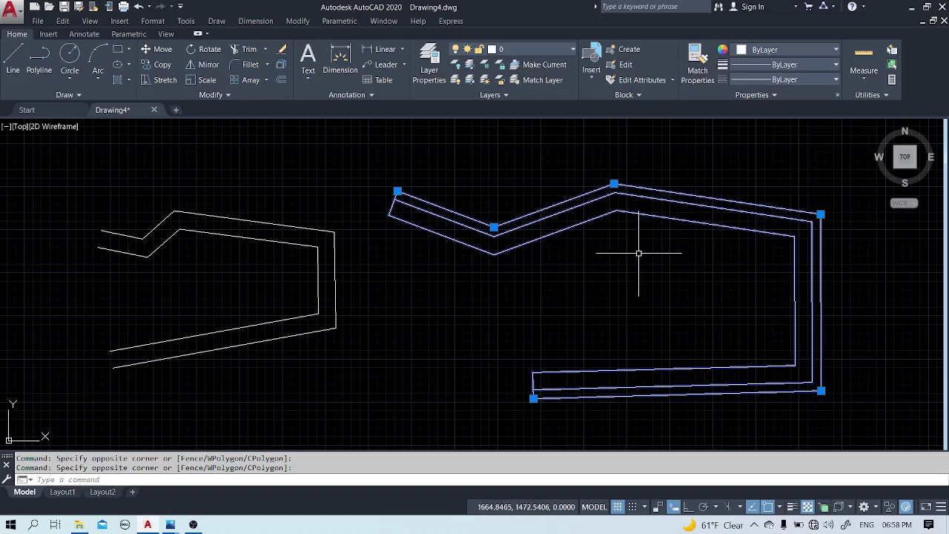
{"action": "key", "text": "Escape"}
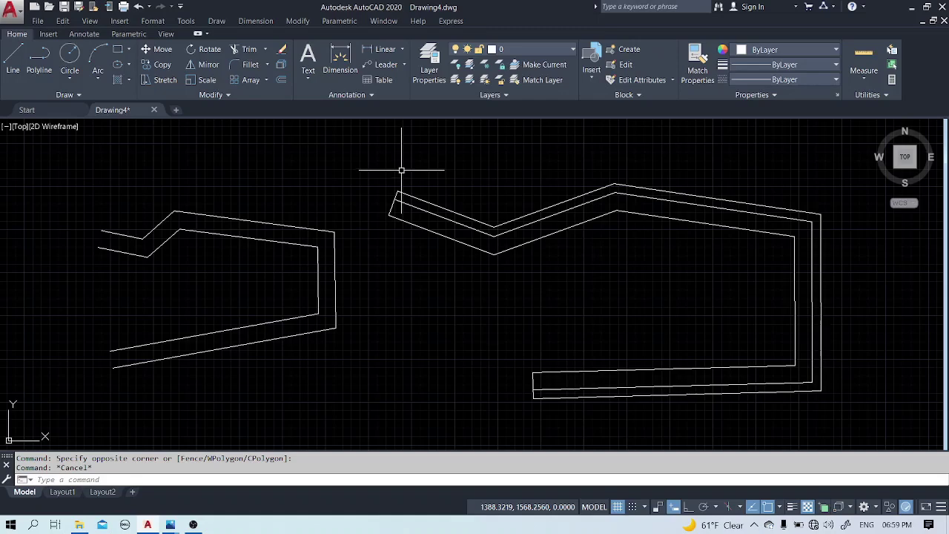
Compare a window selection enclosing part of the three-element multiline with one enclosing it completely, and clear the selection.
{"action": "left_click", "coordinate": [370, 160]}
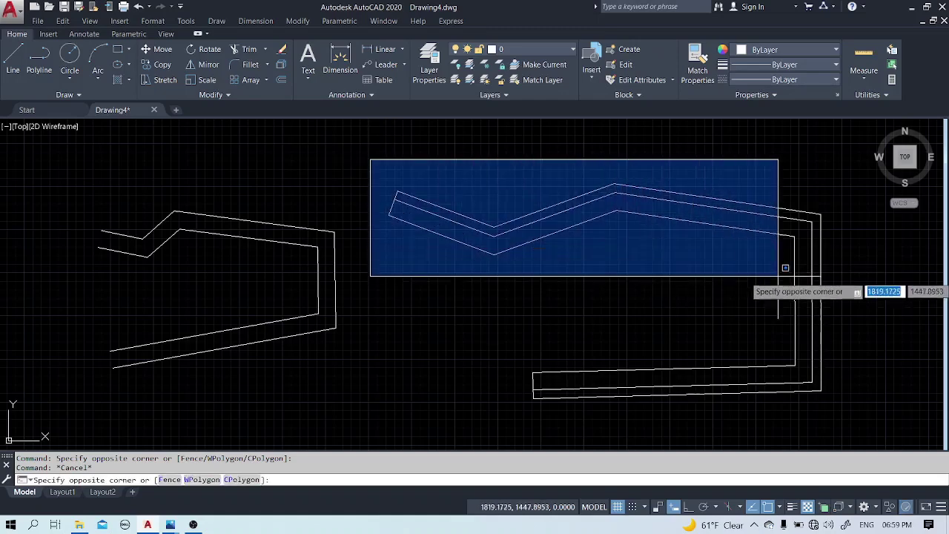
{"action": "left_click", "coordinate": [853, 301]}
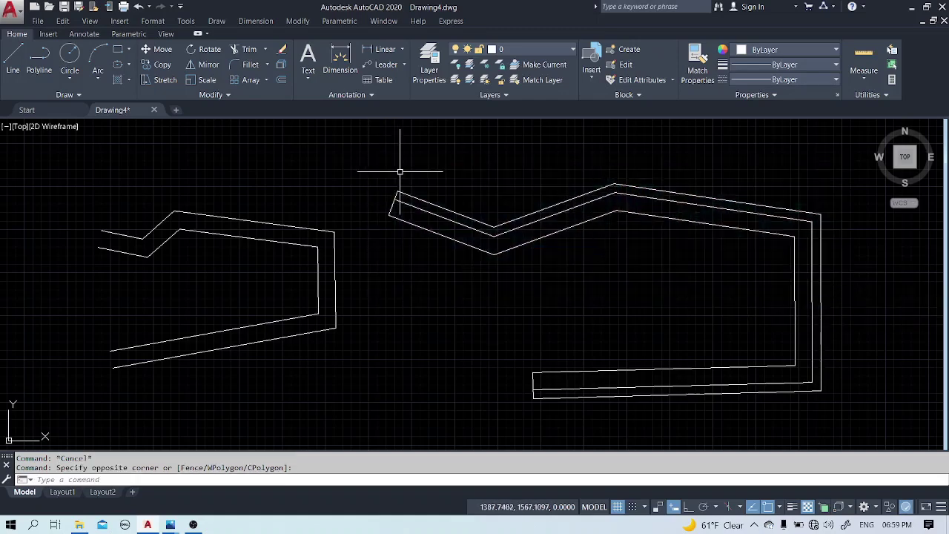
{"action": "left_click", "coordinate": [373, 149]}
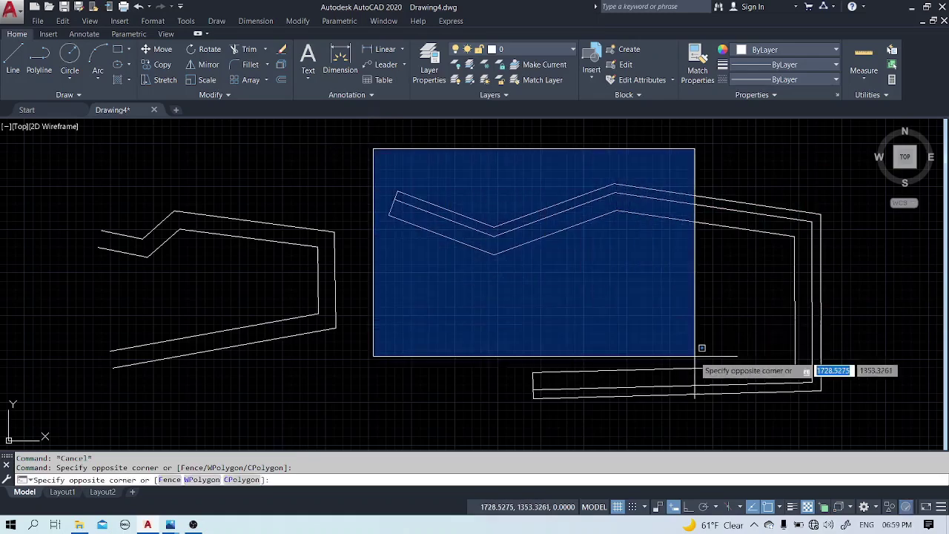
{"action": "left_click", "coordinate": [849, 422]}
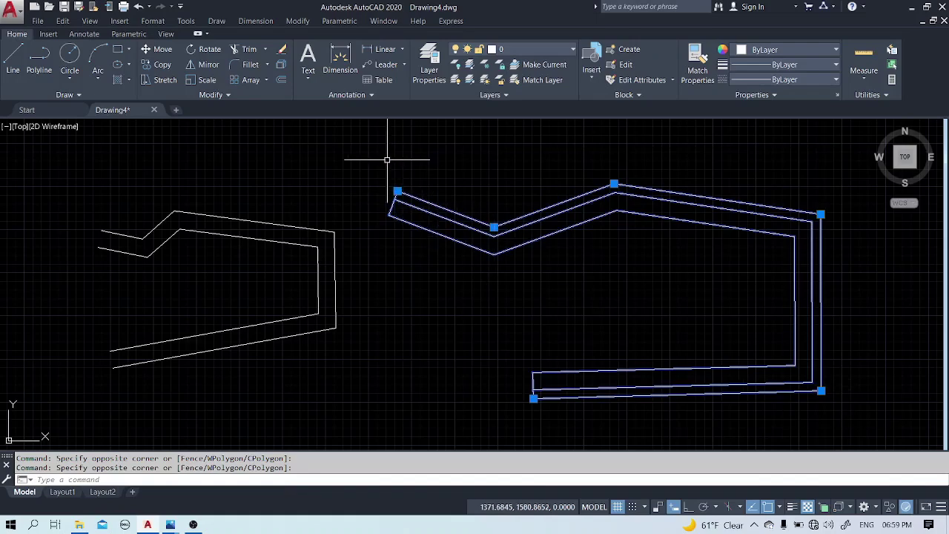
{"action": "key", "text": "Escape"}
Select the three-element multiline with a small crossing selection over its upper sloping segment, and clear the selection.
{"action": "left_click", "coordinate": [704, 158]}
{"action": "left_click", "coordinate": [665, 207]}
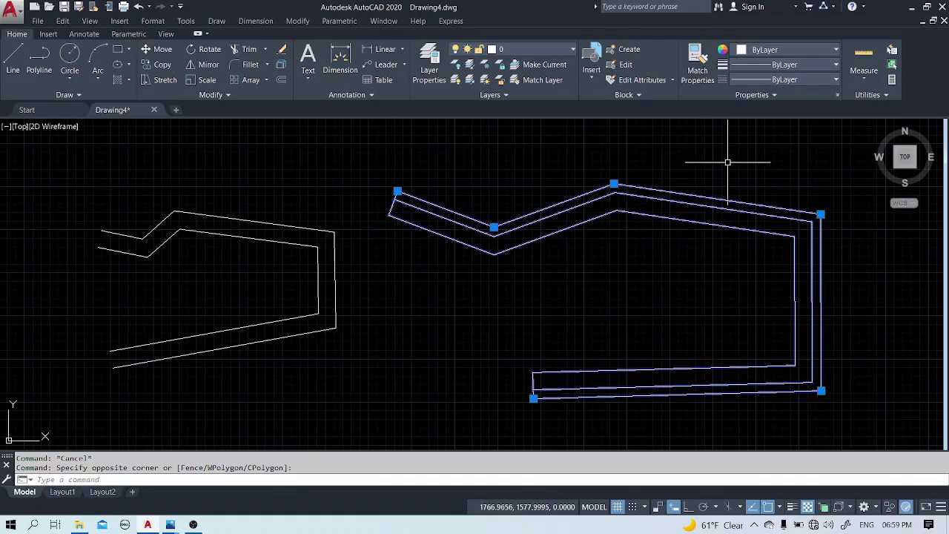
{"action": "key", "text": "Escape"}
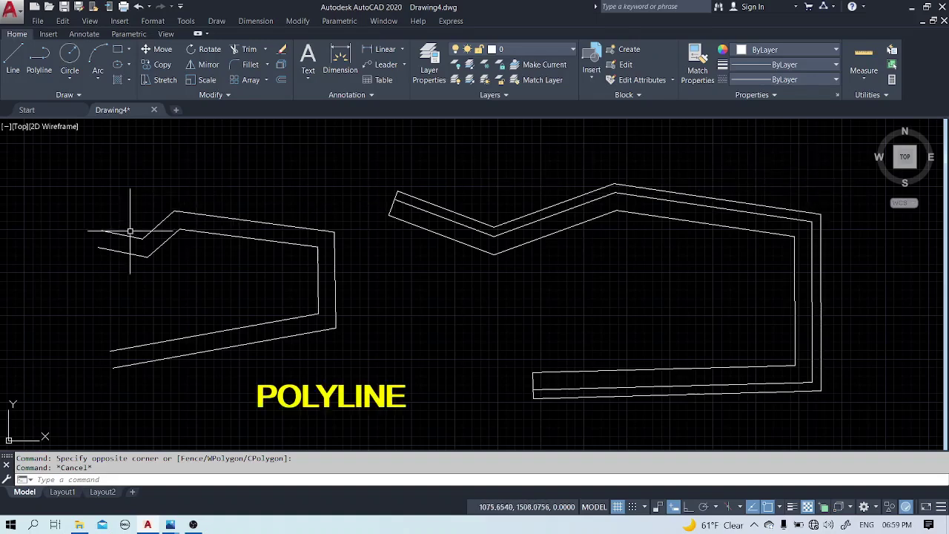
Erase all objects in the drawing using the all selection option.
{"action": "scroll", "coordinate": [496, 241], "scroll_direction": "down", "scroll_amount": 4}
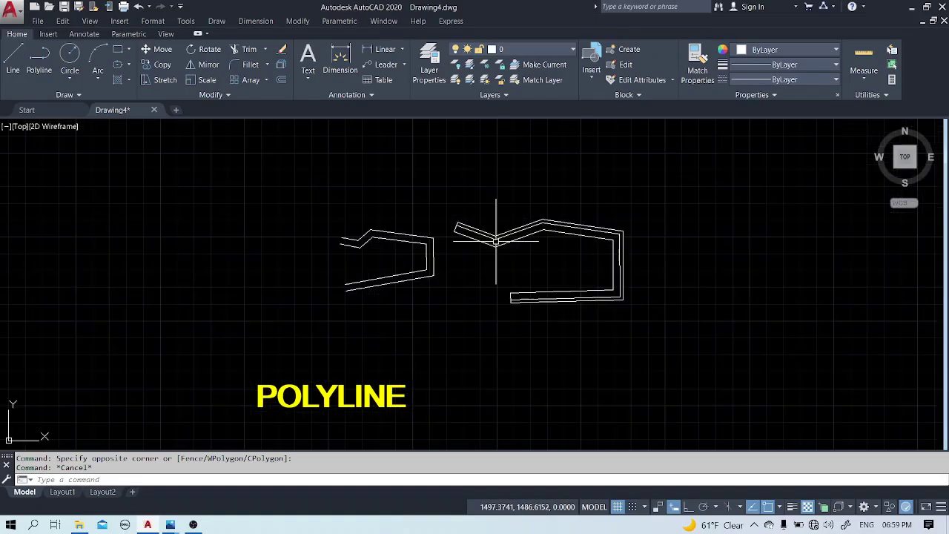
{"action": "scroll", "coordinate": [496, 241], "scroll_direction": "down", "scroll_amount": 4}
{"action": "scroll", "coordinate": [445, 219], "scroll_direction": "up", "scroll_amount": 4}
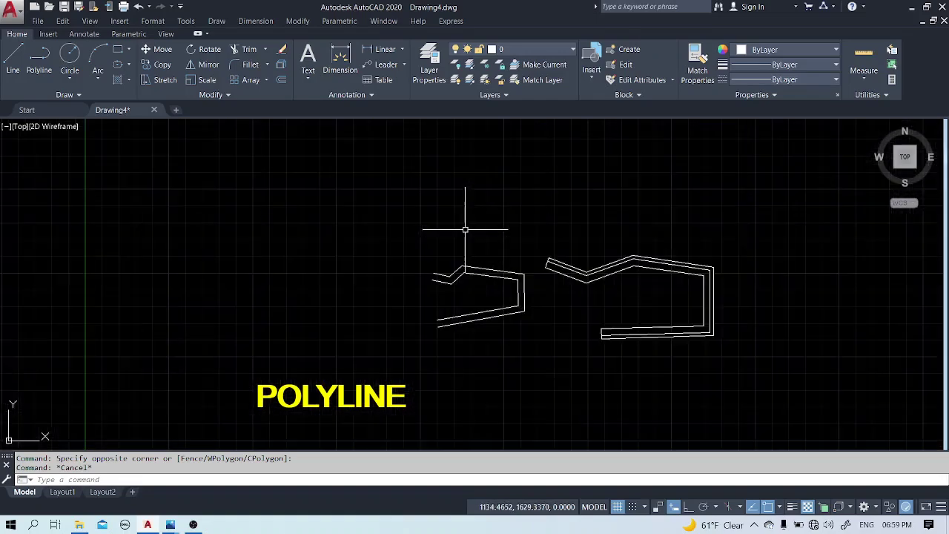
{"action": "scroll", "coordinate": [707, 312], "scroll_direction": "up", "scroll_amount": 2}
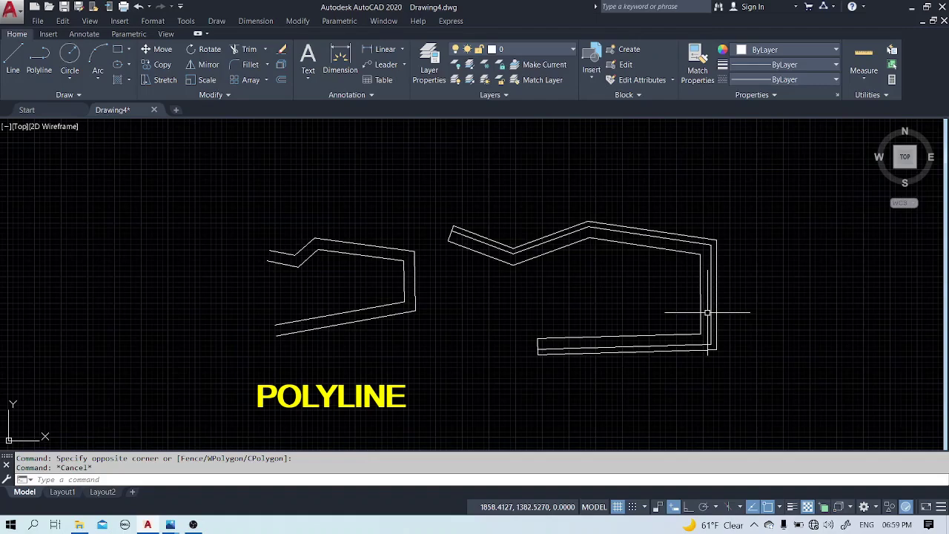
{"action": "scroll", "coordinate": [811, 276], "scroll_direction": "up", "scroll_amount": 2}
{"action": "scroll", "coordinate": [811, 275], "scroll_direction": "down", "scroll_amount": 2}
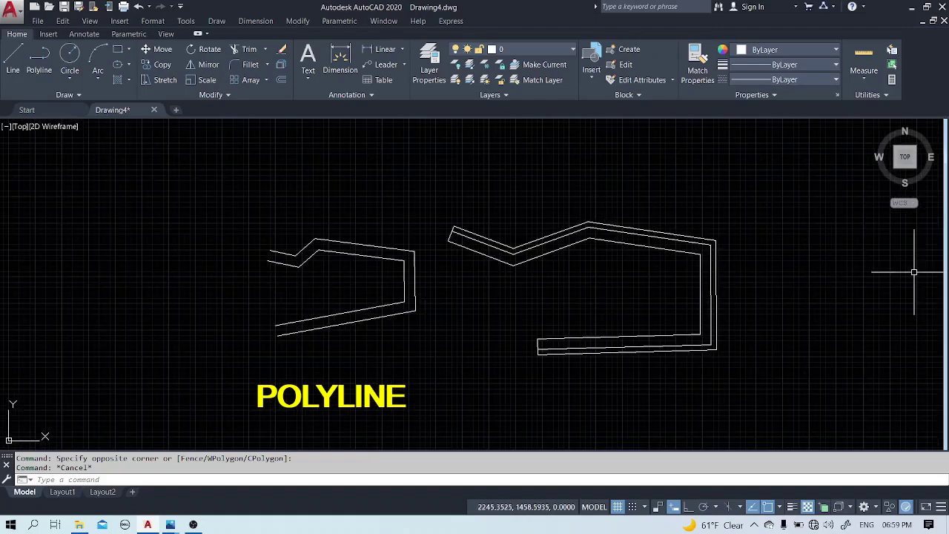
{"action": "type", "text": "e"}
{"action": "key", "text": "Return"}
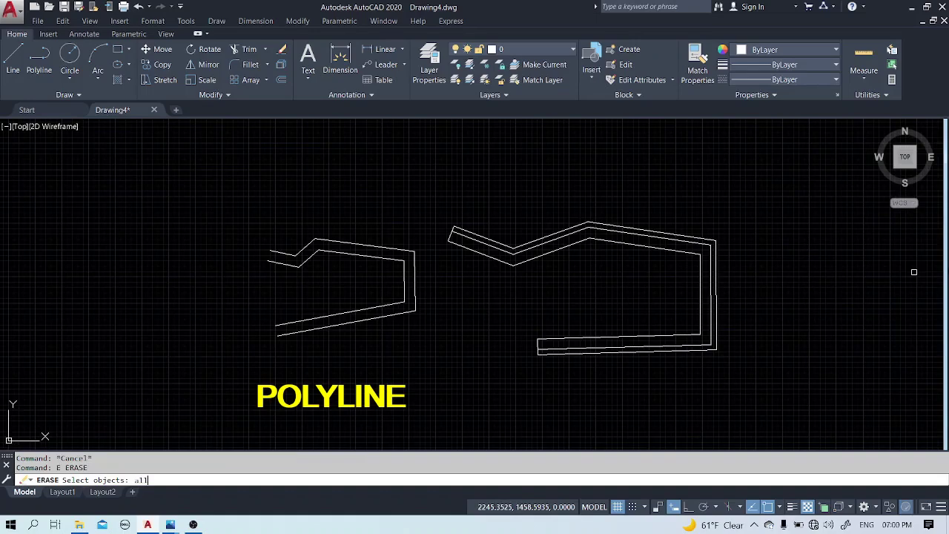
{"action": "key", "text": "Return"}
{"action": "key", "text": "Return"}
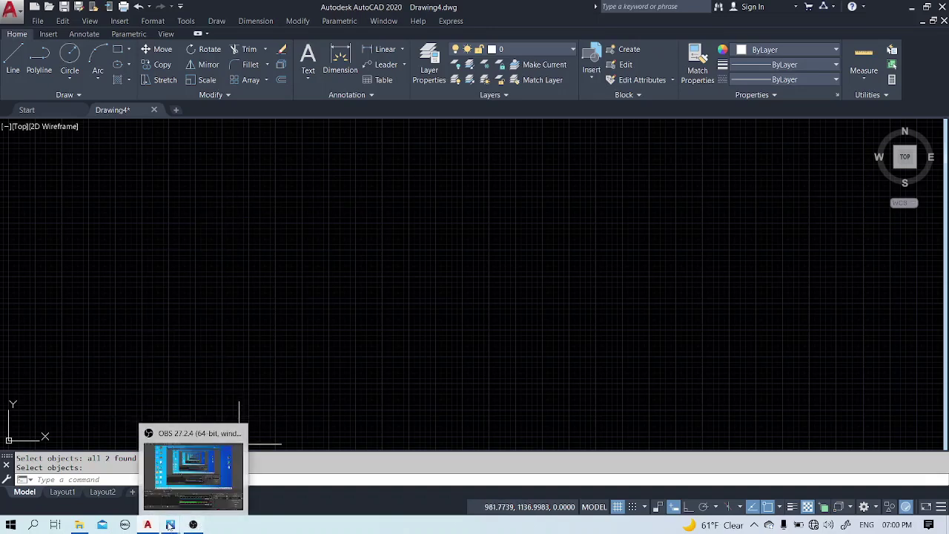
Switch to the image viewer to examine the reference drawing polyline.png.
{"action": "mouse_move", "coordinate": [170, 525]}
{"action": "left_click", "coordinate": [170, 454]}
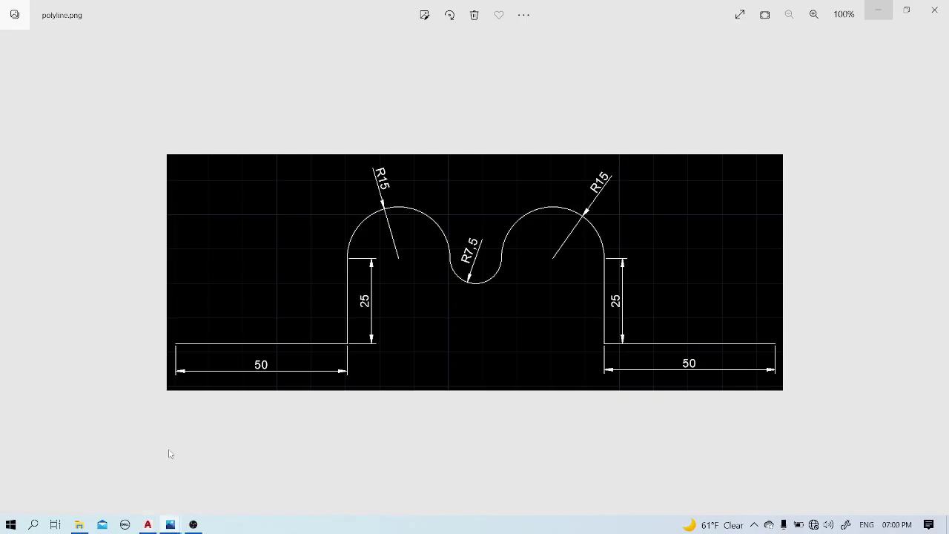
Examine the lengths and arc radii in an enlarged view of polyline.png, and switch back to AutoCAD.
{"action": "scroll", "coordinate": [141, 250], "scroll_direction": "up", "scroll_amount": 1}
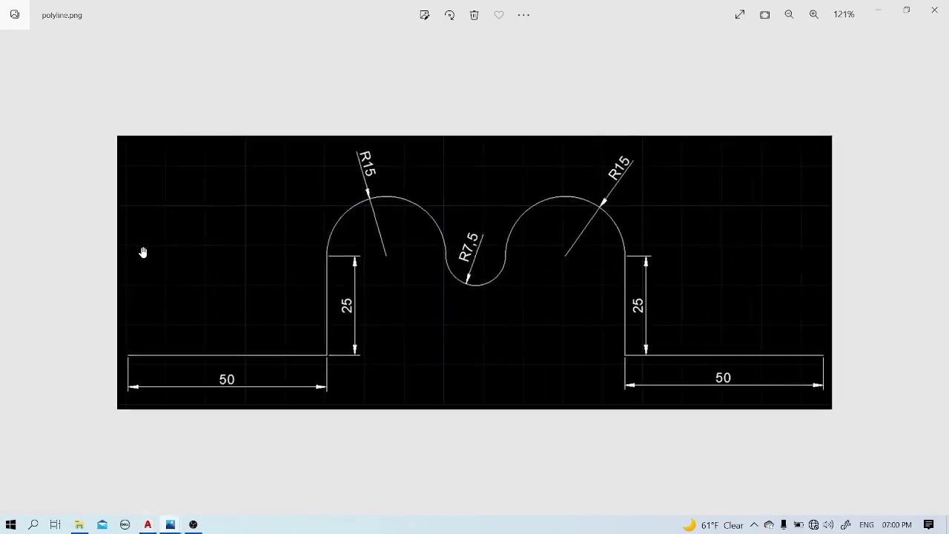
{"action": "scroll", "coordinate": [143, 253], "scroll_direction": "up", "scroll_amount": 1}
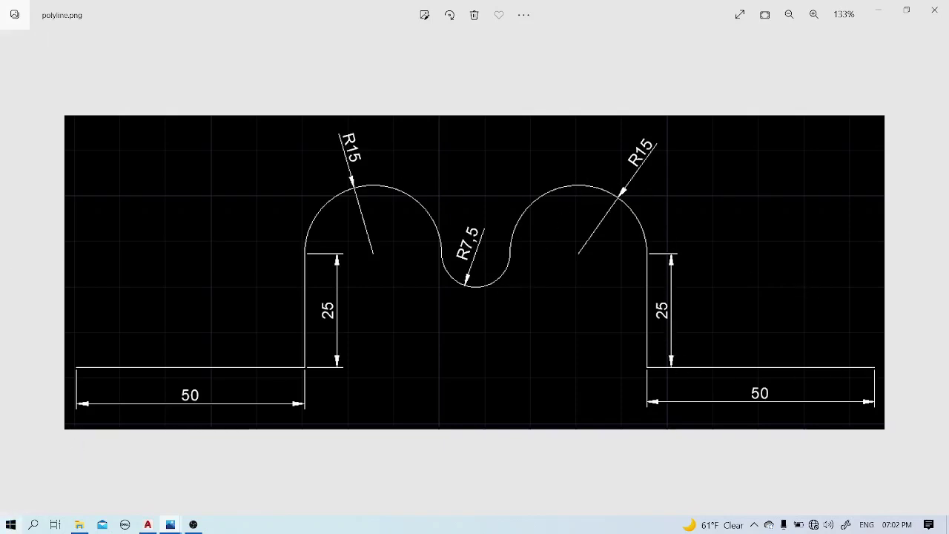
{"action": "left_click", "coordinate": [147, 524]}
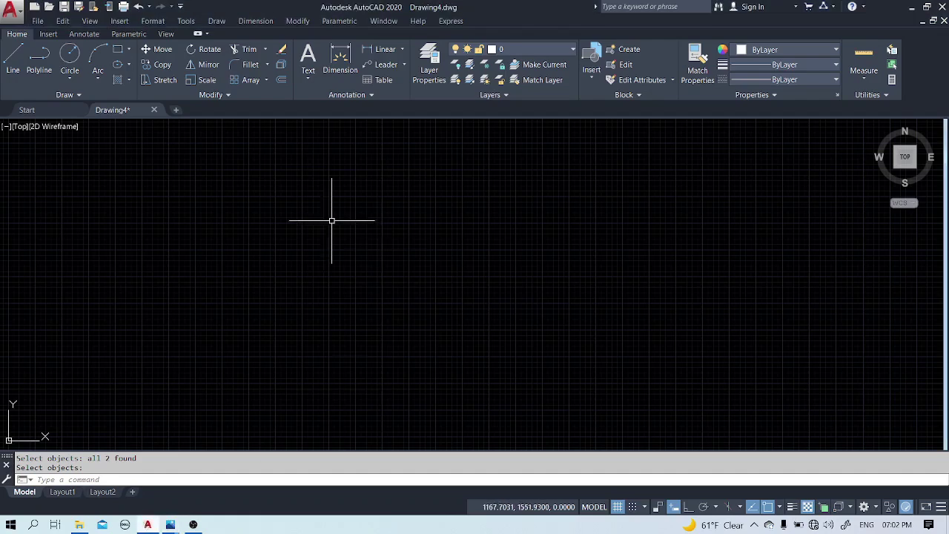
Start a polyline in the empty drawing with Ortho on, drawing a 50-unit segment to the right and a 25-unit segment upward.
{"action": "scroll", "coordinate": [121, 314], "scroll_direction": "up", "scroll_amount": 2}
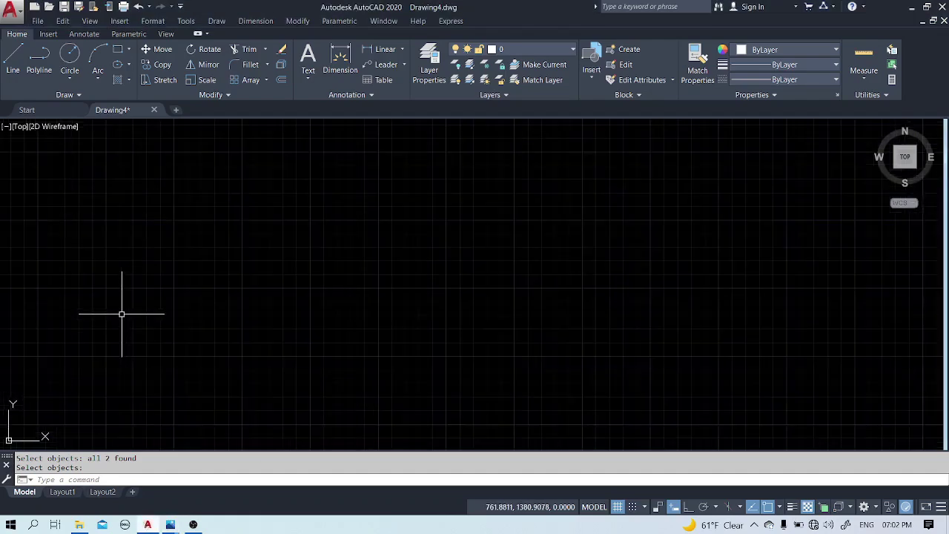
{"action": "scroll", "coordinate": [122, 314], "scroll_direction": "up", "scroll_amount": 2}
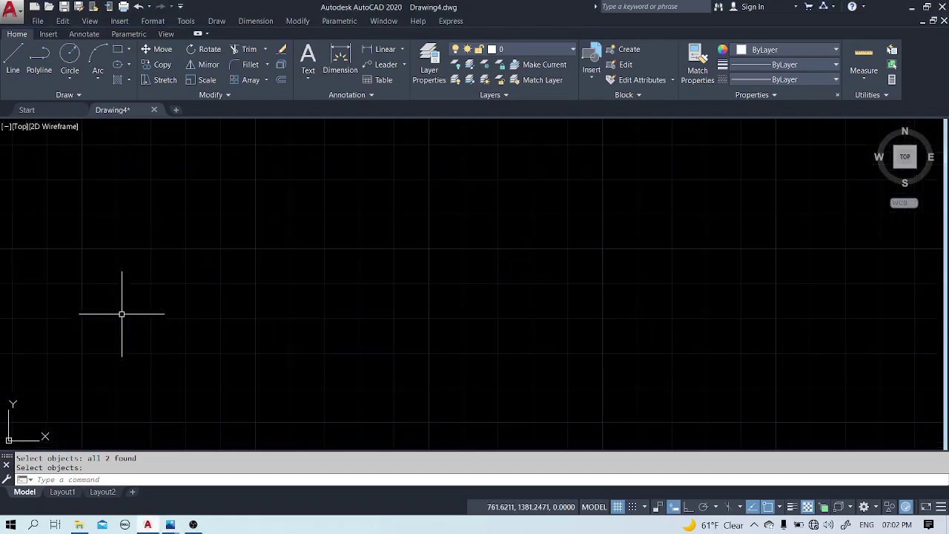
{"action": "scroll", "coordinate": [121, 314], "scroll_direction": "up", "scroll_amount": 1}
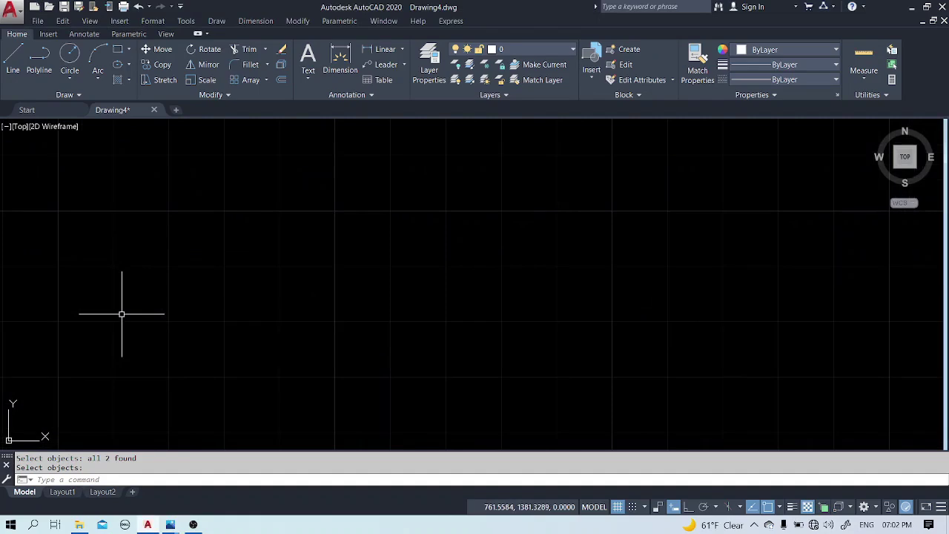
{"action": "type", "text": "PLINE"}
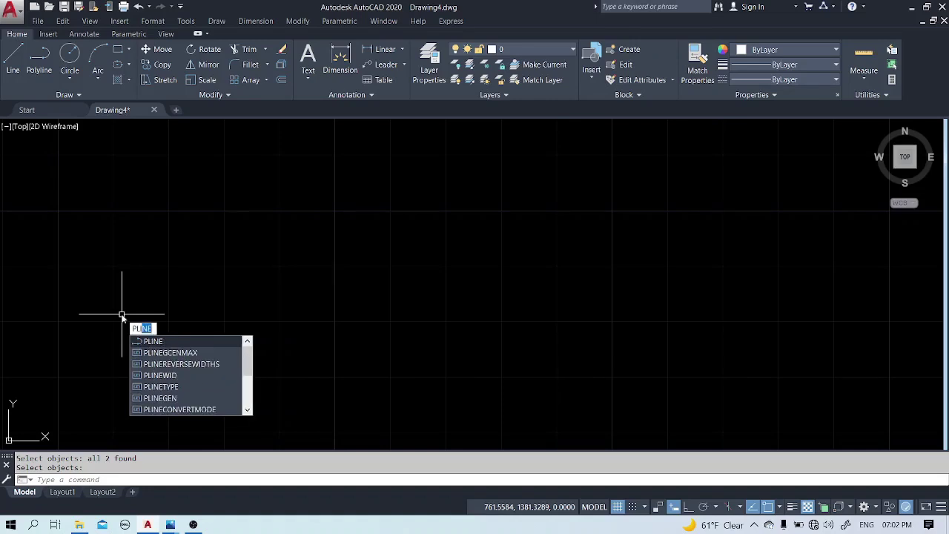
{"action": "key", "text": "Return"}
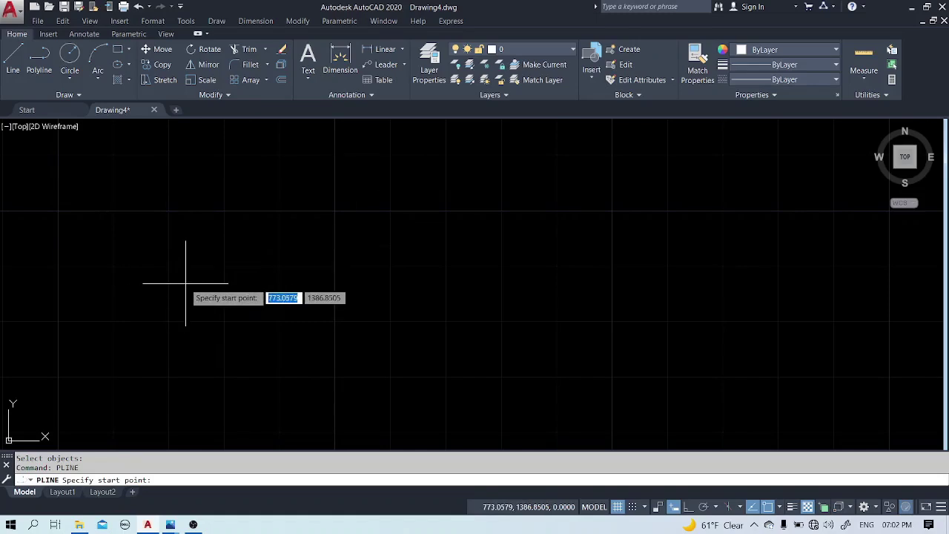
{"action": "left_click", "coordinate": [143, 334]}
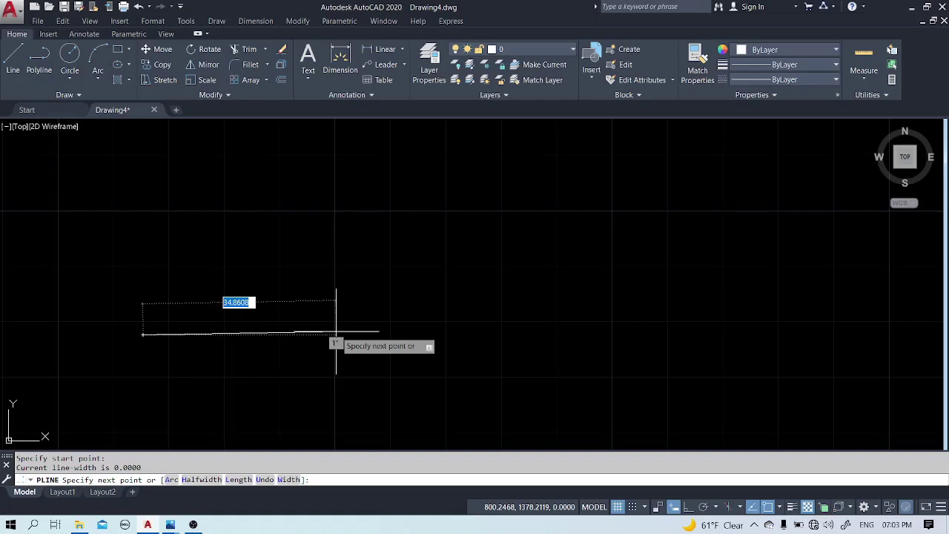
{"action": "key", "text": "F8"}
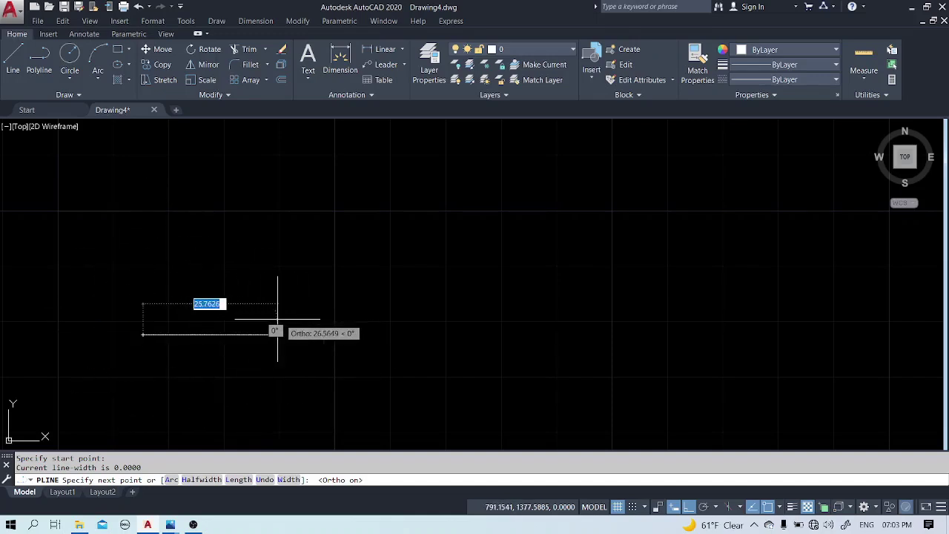
{"action": "scroll", "coordinate": [298, 317], "scroll_direction": "down", "scroll_amount": 1}
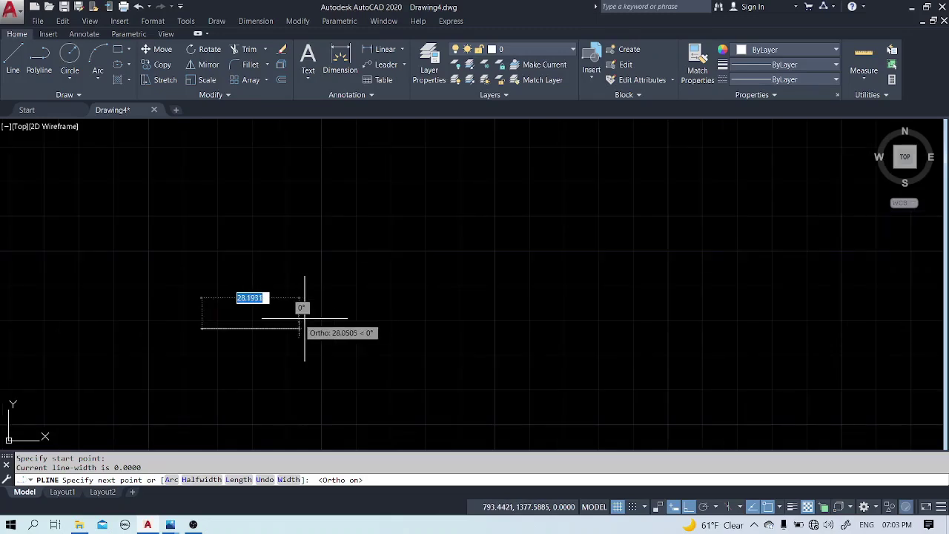
{"action": "type", "text": "50"}
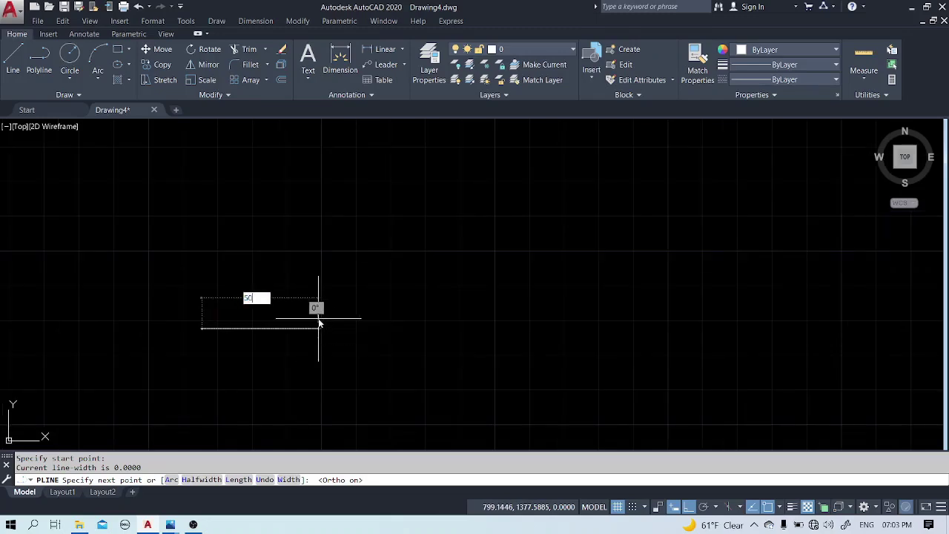
{"action": "key", "text": "Return"}
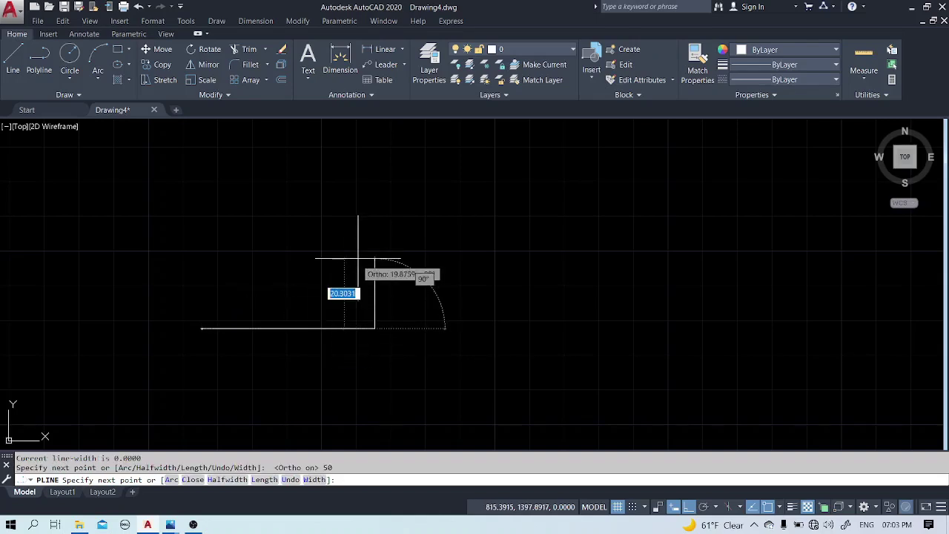
{"action": "type", "text": "25"}
{"action": "key", "text": "Return"}
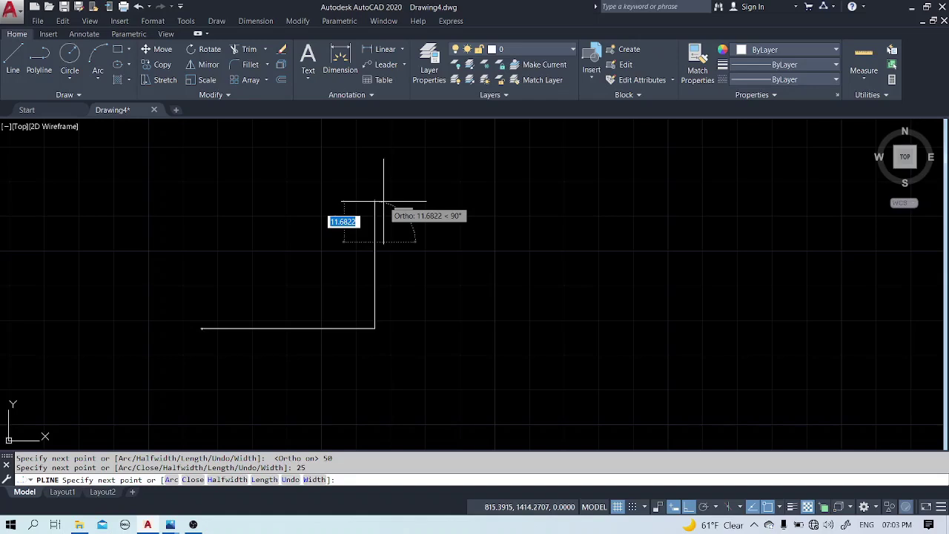
Switch the polyline to arc mode, check polyline.png for the radius, and draw the first upper semicircle with its endpoint 30 units to the right.
{"action": "type", "text": "a"}
{"action": "key", "text": "Return"}
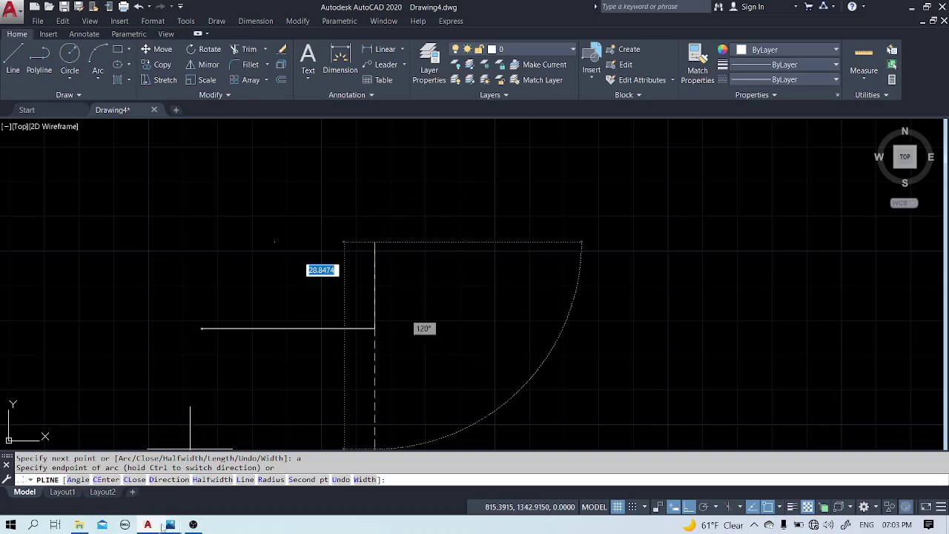
{"action": "mouse_move", "coordinate": [172, 526]}
{"action": "left_click", "coordinate": [188, 460]}
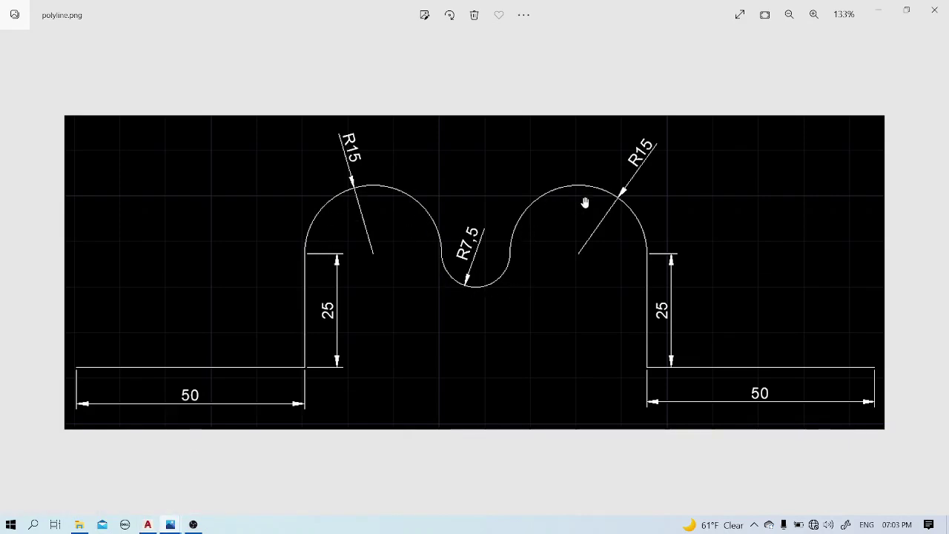
{"action": "left_click", "coordinate": [878, 10]}
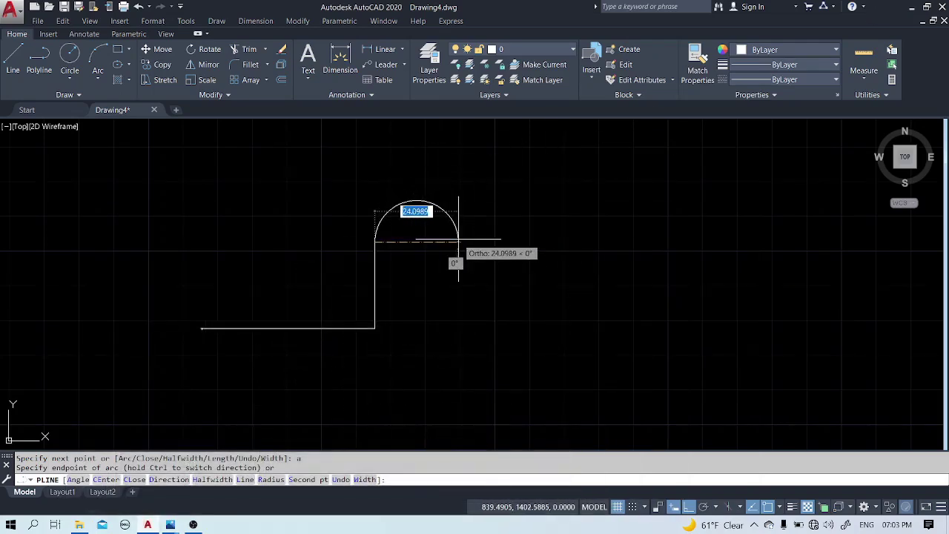
{"action": "type", "text": "30"}
{"action": "key", "text": "Return"}
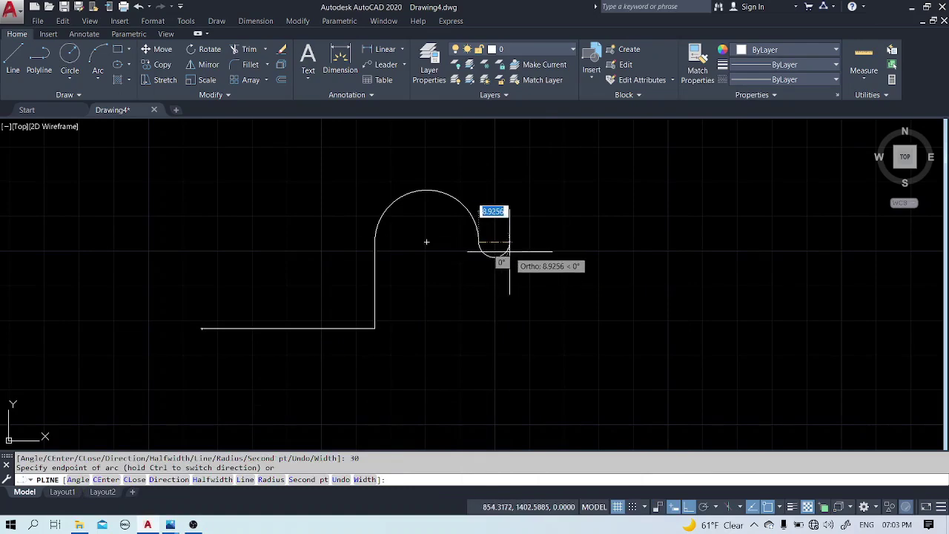
Continue the polyline with a lower semicircle 15 units wide and a second upper semicircle 30 units wide.
{"action": "type", "text": "15"}
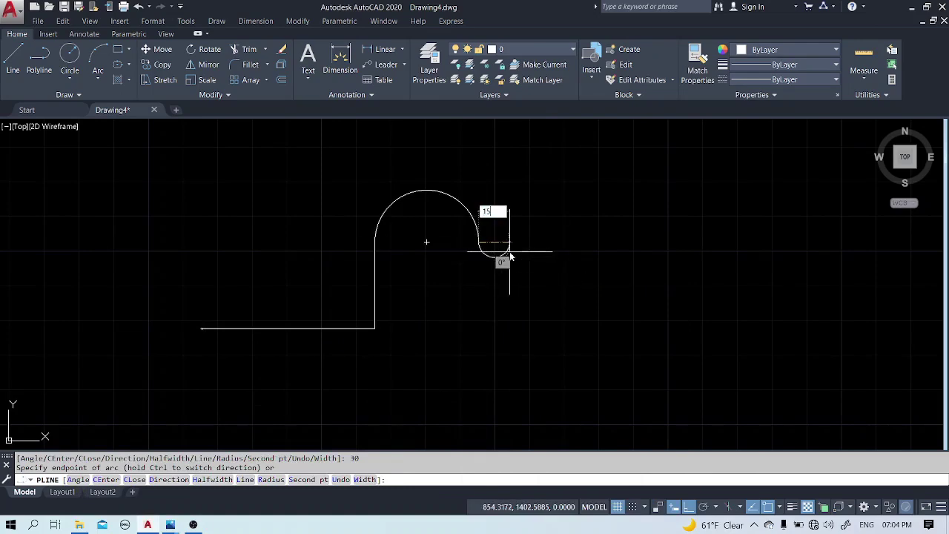
{"action": "key", "text": "Return"}
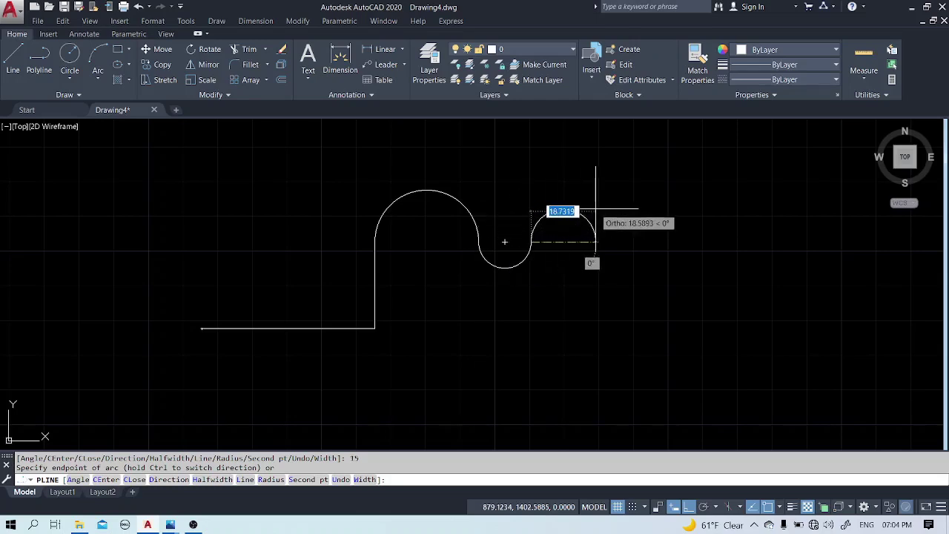
{"action": "type", "text": "30"}
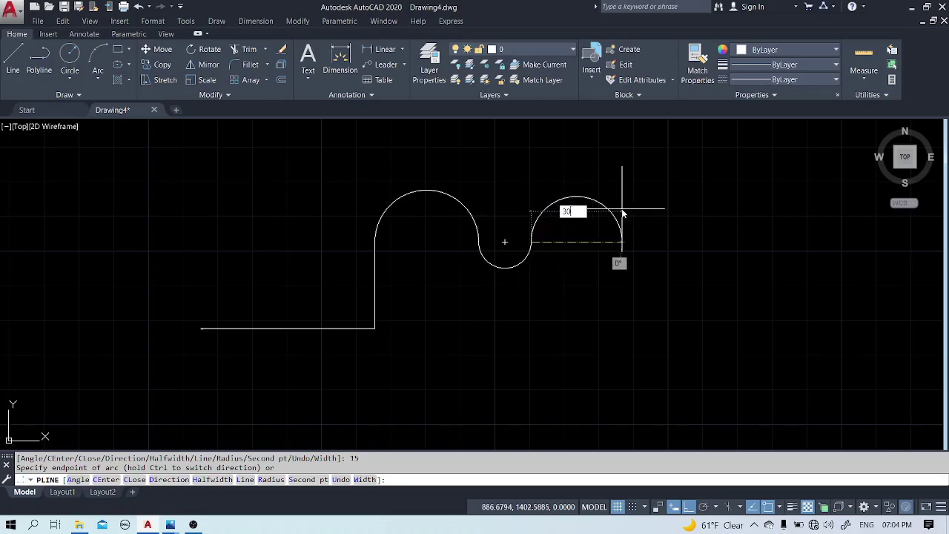
{"action": "key", "text": "Return"}
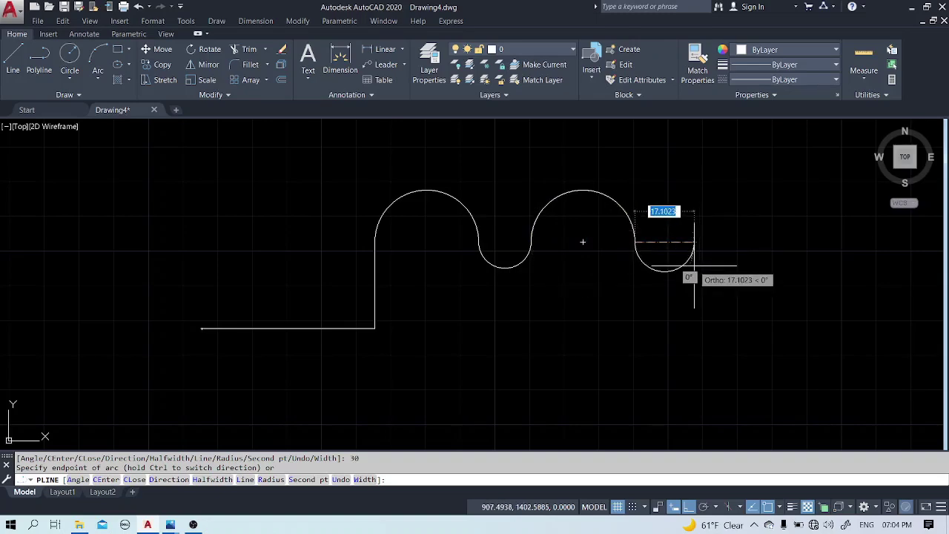
Return the polyline to line mode, draw 25 units down and 50 units to the right, and finish it.
{"action": "type", "text": "l"}
{"action": "key", "text": "Return"}
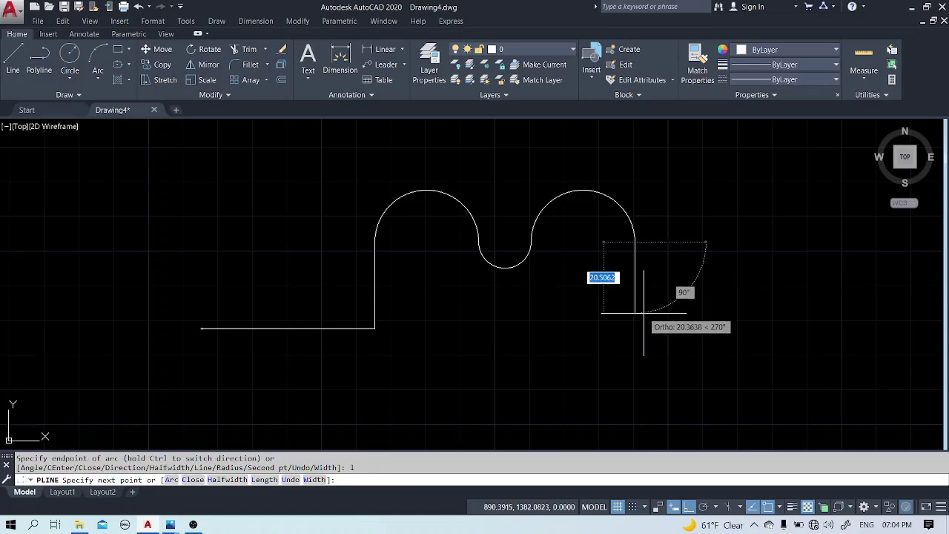
{"action": "type", "text": "25"}
{"action": "key", "text": "Return"}
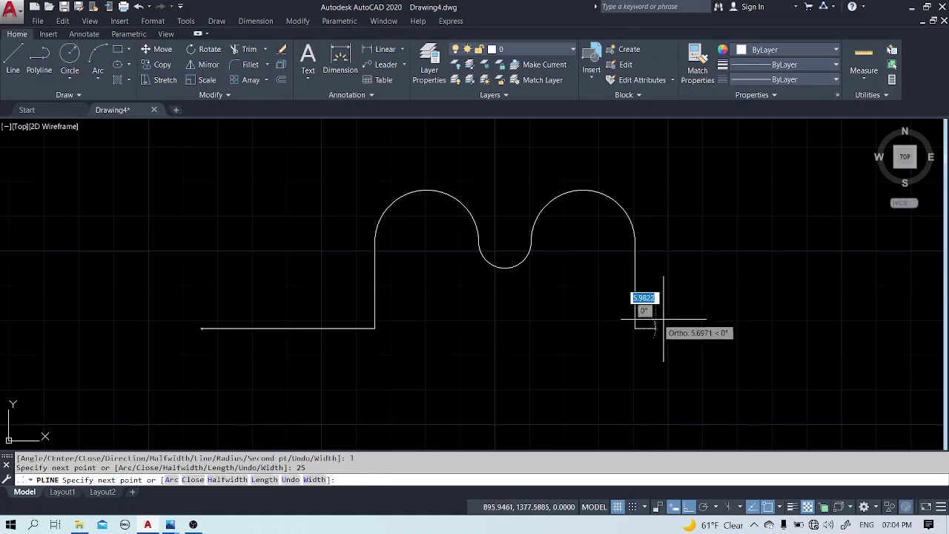
{"action": "type", "text": "50"}
{"action": "key", "text": "Return"}
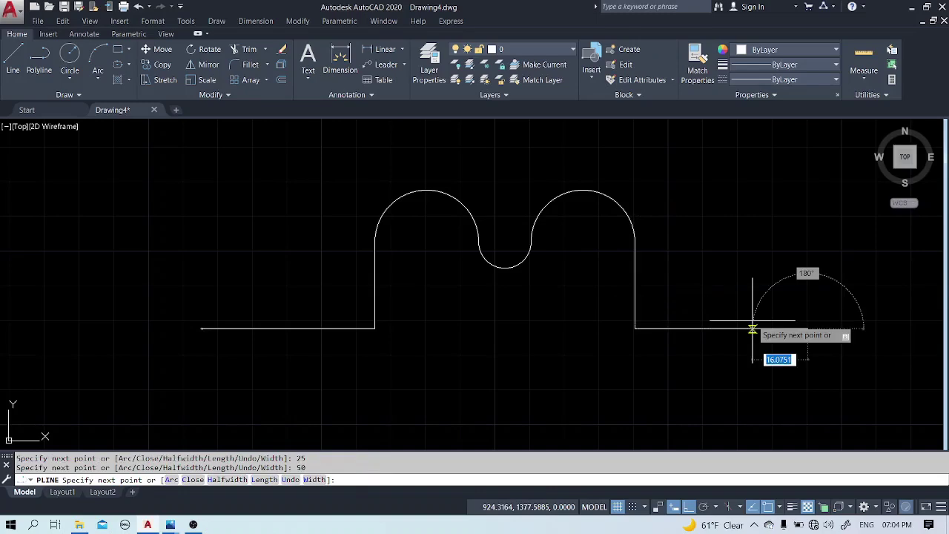
{"action": "left_click", "coordinate": [808, 328]}
{"action": "key", "text": "Return"}
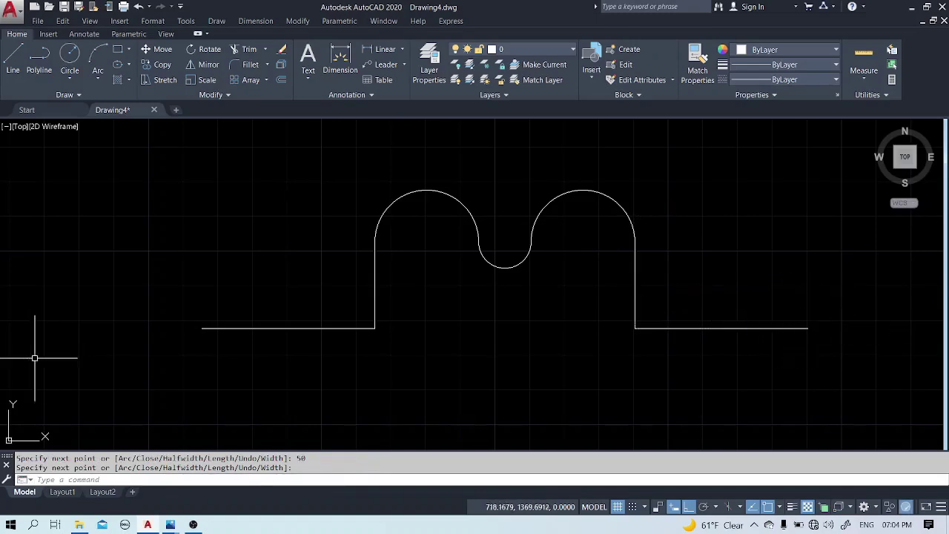
Select the completed profile to check that it is a single polyline, and clear the selection.
{"action": "left_click", "coordinate": [636, 310]}
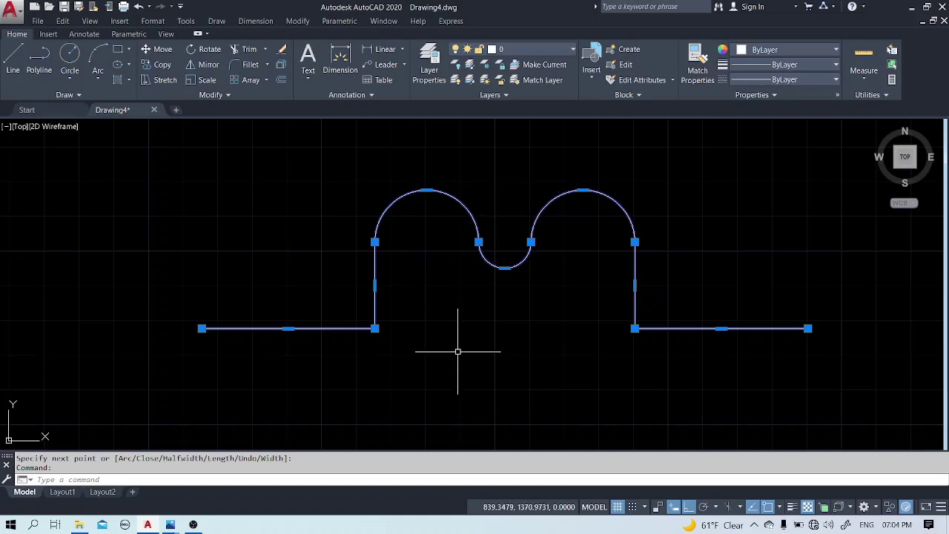
{"action": "key", "text": "Escape"}
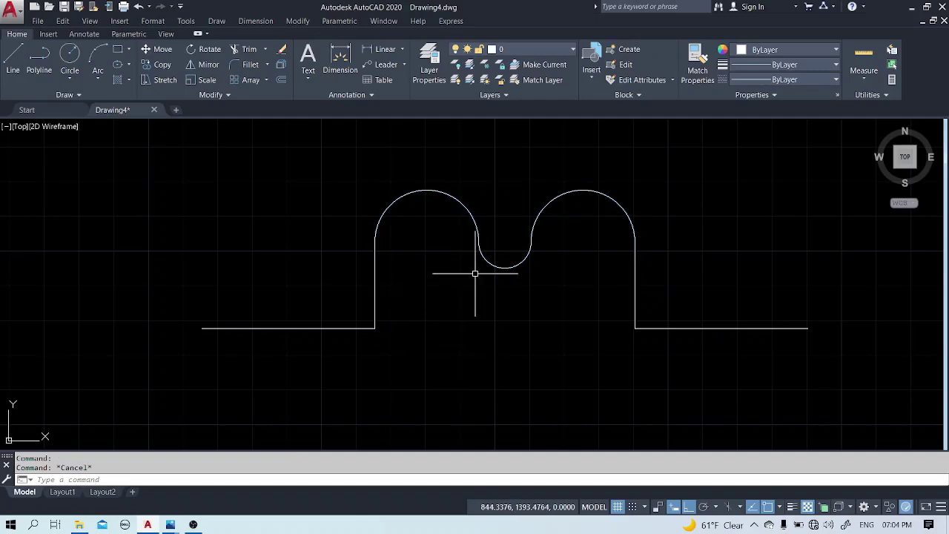
Add a linear dimension to the polyline's left horizontal segment, placing it below the segment.
{"action": "mouse_move", "coordinate": [474, 308]}
{"action": "middle_mouse_down"}
{"action": "mouse_move", "coordinate": [327, 307]}
{"action": "mouse_move", "coordinate": [386, 344]}
{"action": "middle_mouse_up"}
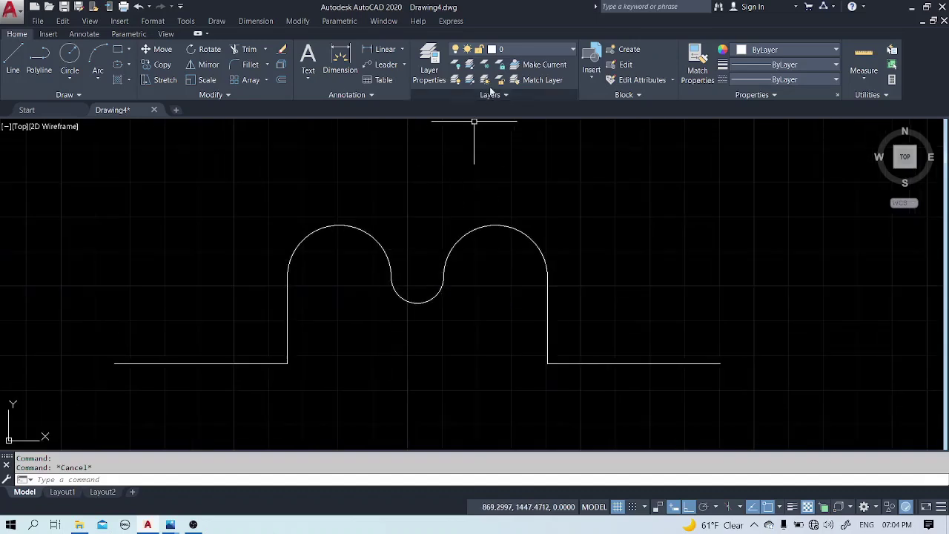
{"action": "left_click", "coordinate": [382, 48]}
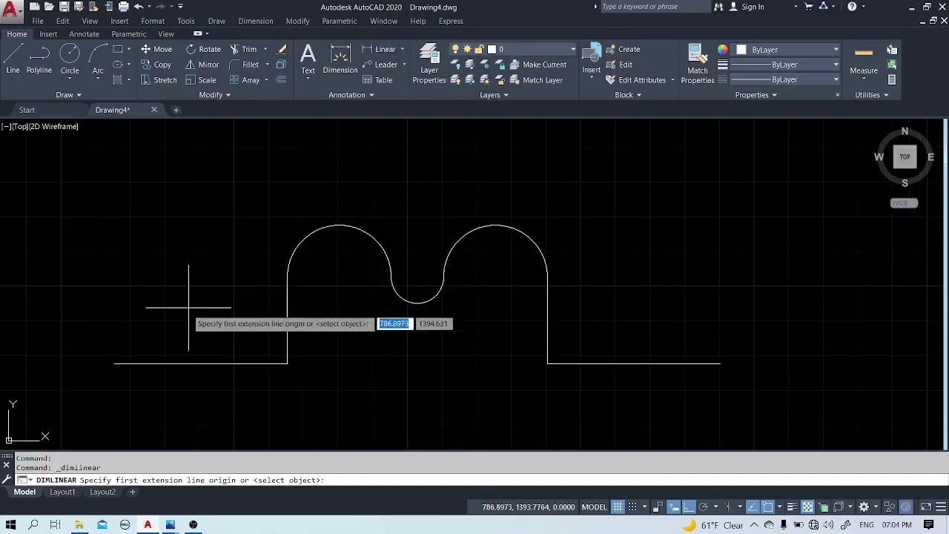
{"action": "left_click", "coordinate": [115, 364]}
{"action": "left_click", "coordinate": [288, 364]}
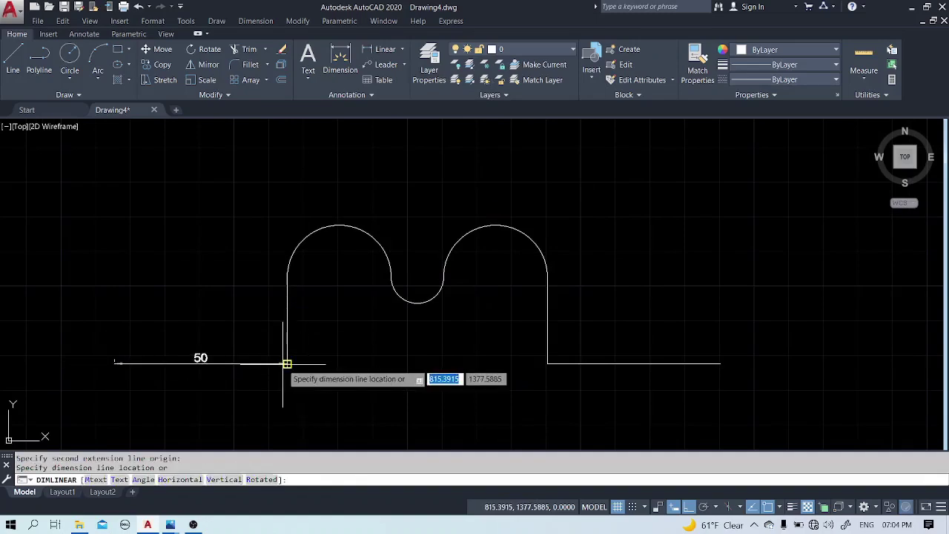
{"action": "left_click", "coordinate": [285, 385]}
Add a linear dimension to the polyline's left vertical segment, placing it on the segment's left side.
{"action": "key", "text": "Return"}
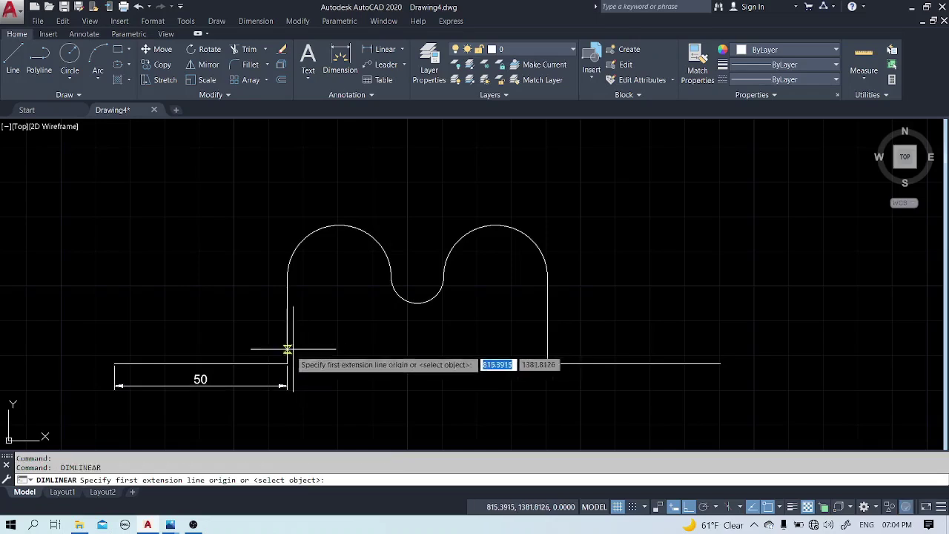
{"action": "left_click", "coordinate": [287, 364]}
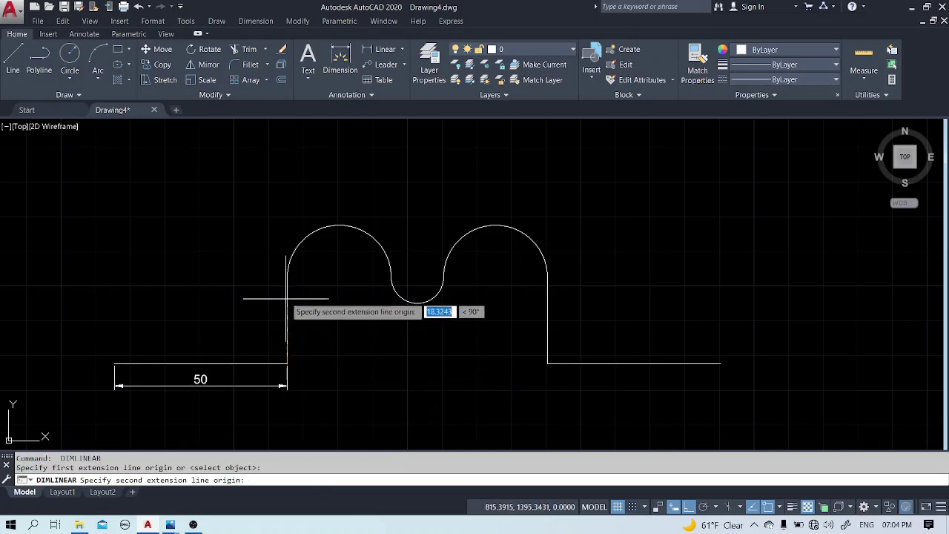
{"action": "left_click", "coordinate": [287, 277]}
{"action": "left_click", "coordinate": [265, 280]}
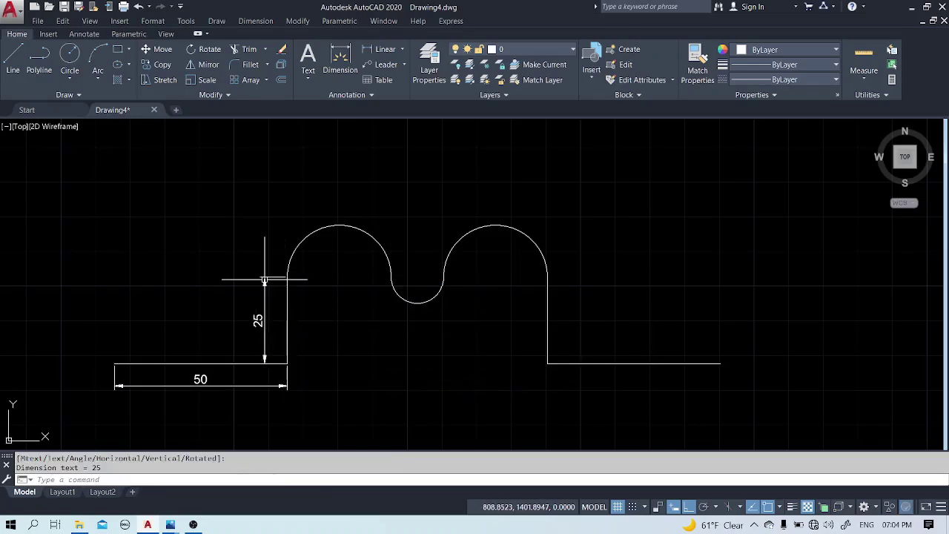
Add a radius dimension to the profile's left large arc, placing its text inside the arc.
{"action": "left_click", "coordinate": [404, 49]}
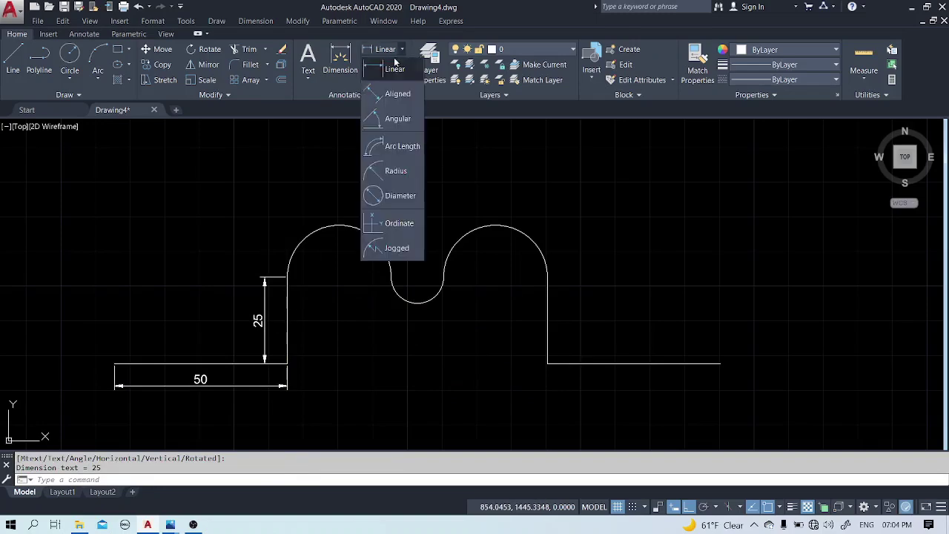
{"action": "left_click", "coordinate": [390, 171]}
{"action": "left_click", "coordinate": [325, 226]}
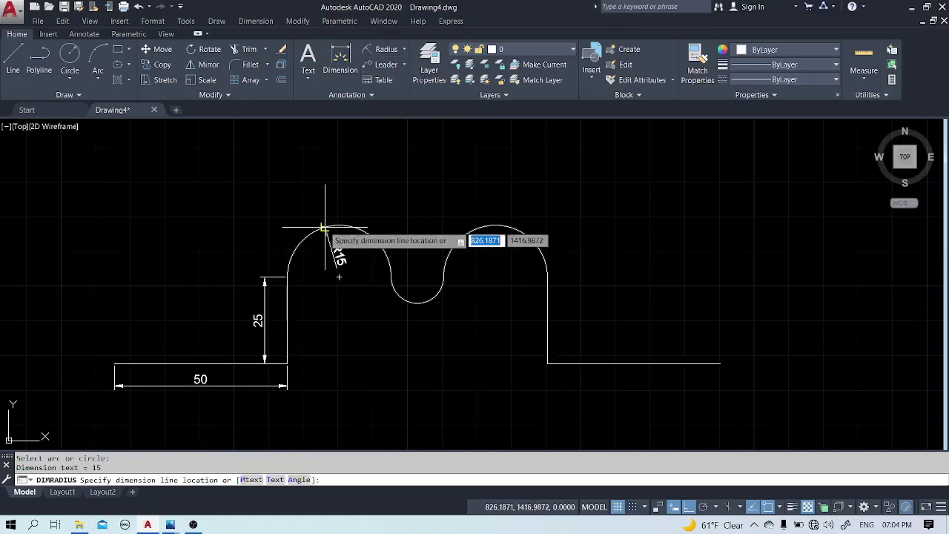
{"action": "left_click", "coordinate": [315, 219]}
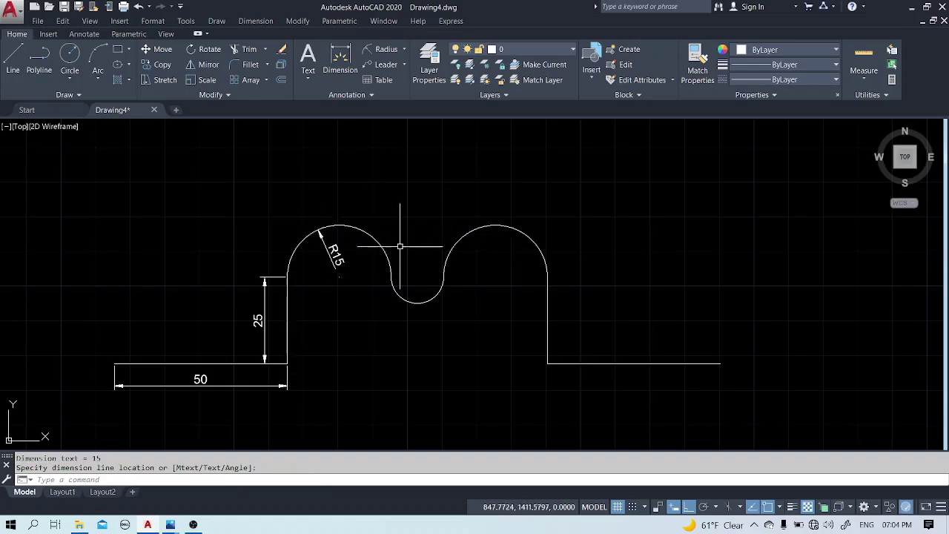
Add a radius dimension to the small middle arc, placing its text below the arc.
{"action": "key", "text": "Return"}
{"action": "left_click", "coordinate": [410, 301]}
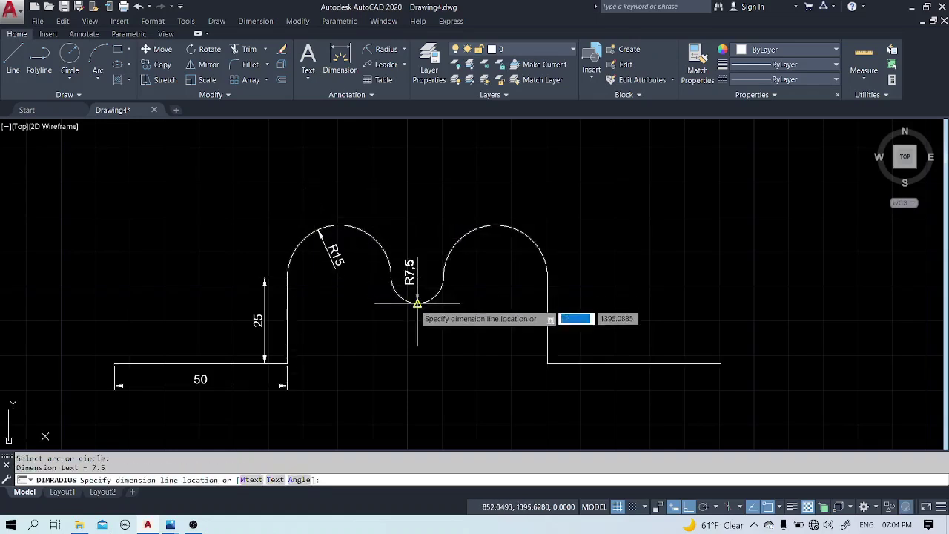
{"action": "left_click", "coordinate": [412, 331]}
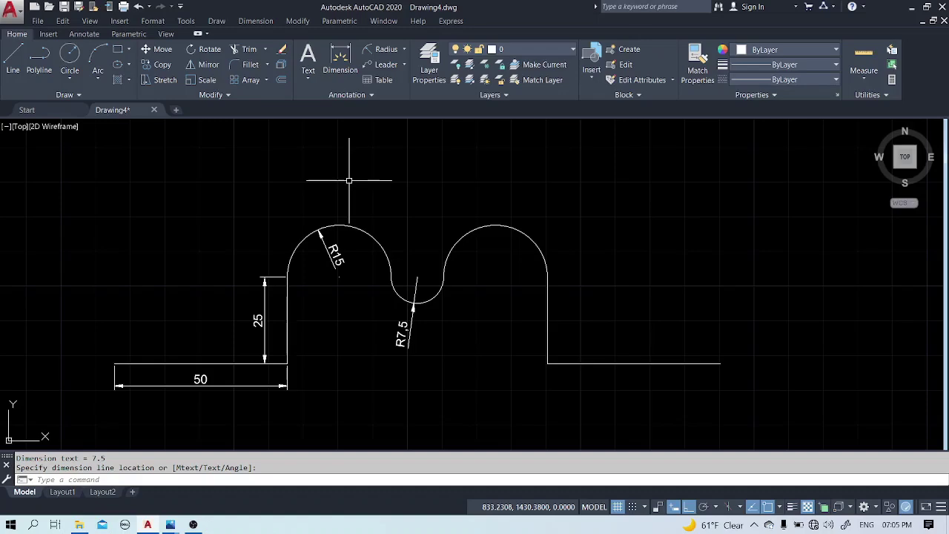
Erase the polyline profile together with all of its dimensions.
{"action": "left_click", "coordinate": [724, 218]}
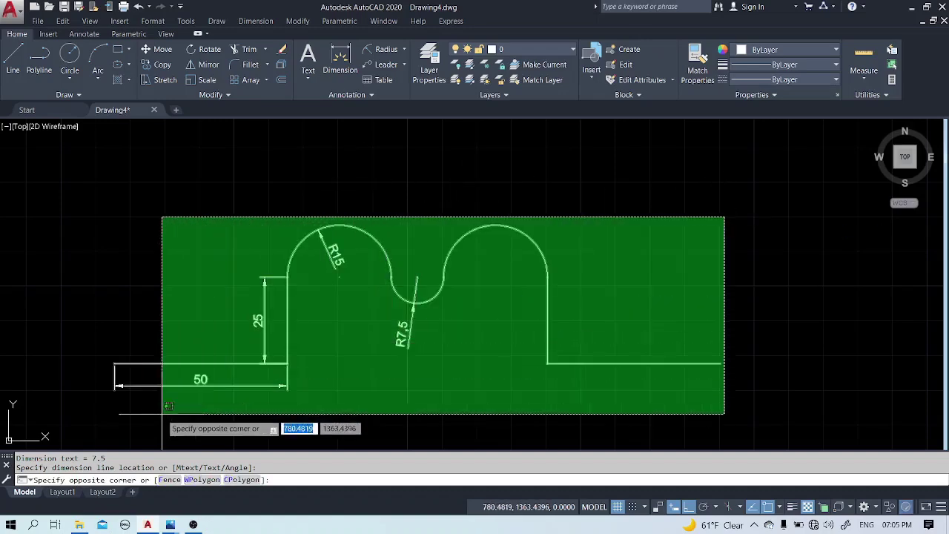
{"action": "left_click", "coordinate": [163, 413]}
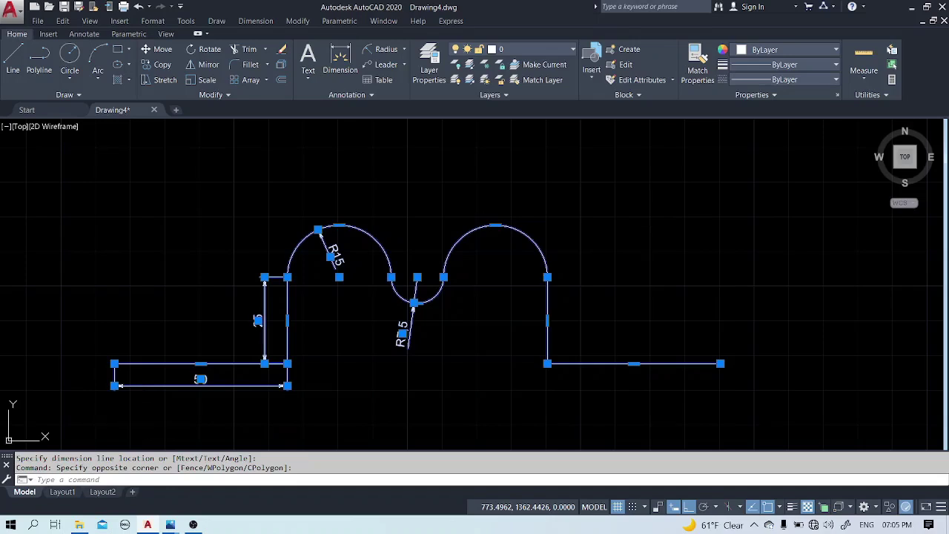
{"action": "type", "text": "e"}
{"action": "key", "text": "Return"}
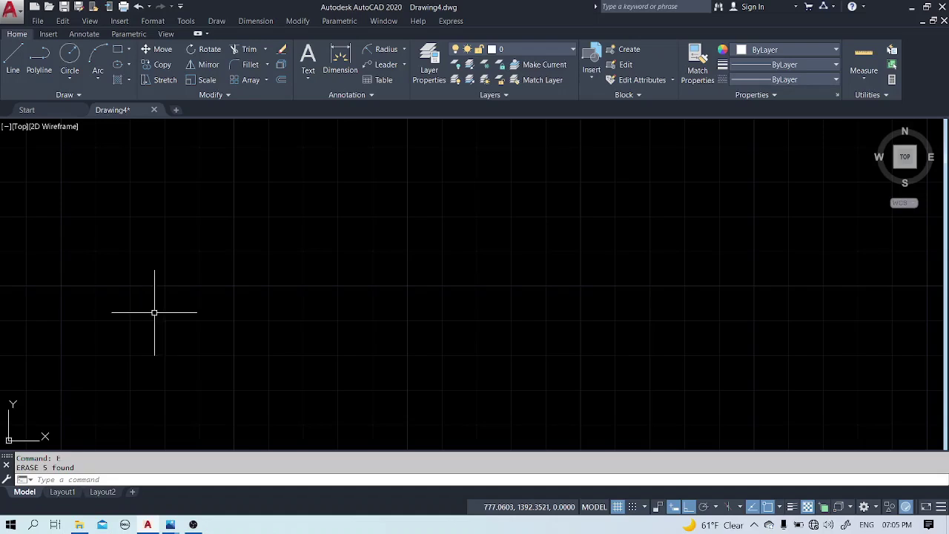
{"action": "type", "text": "XL"}
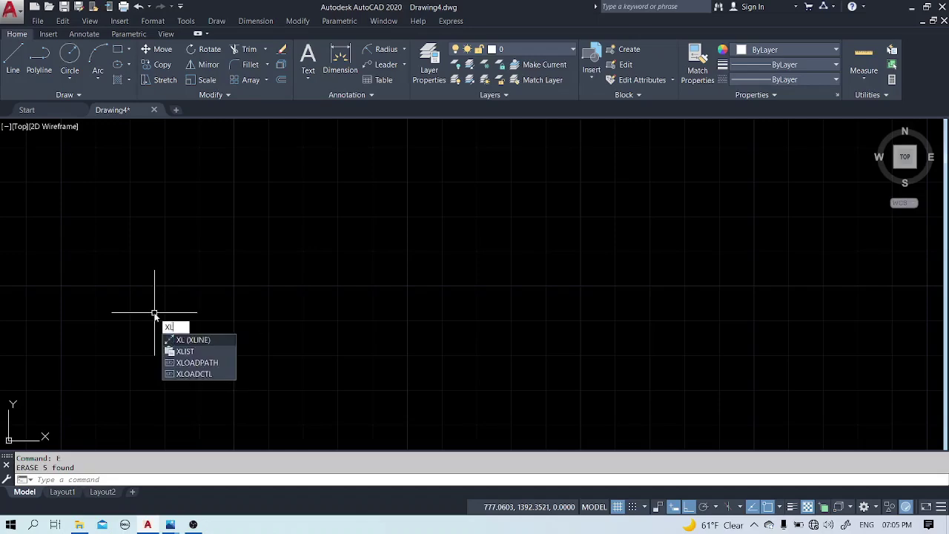
{"action": "key", "text": "Return"}
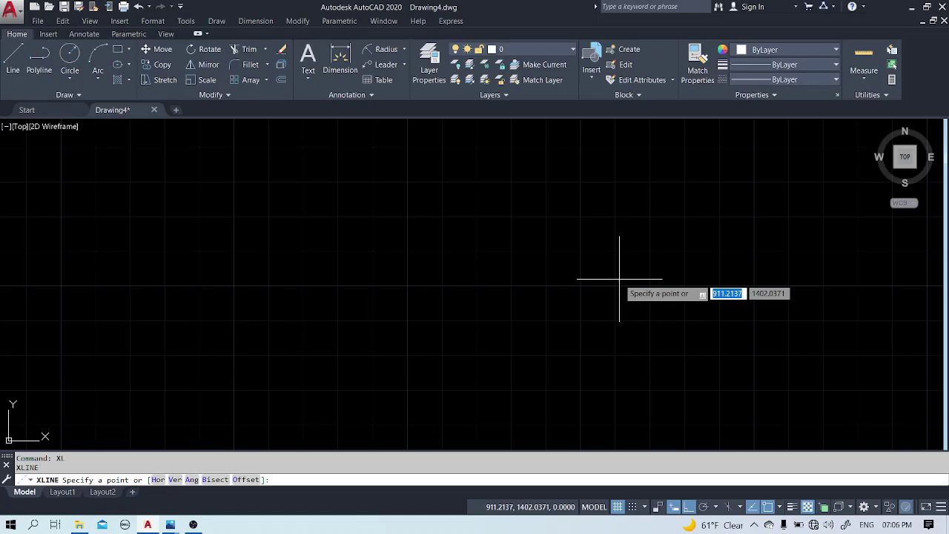
{"action": "key", "text": "Escape"}
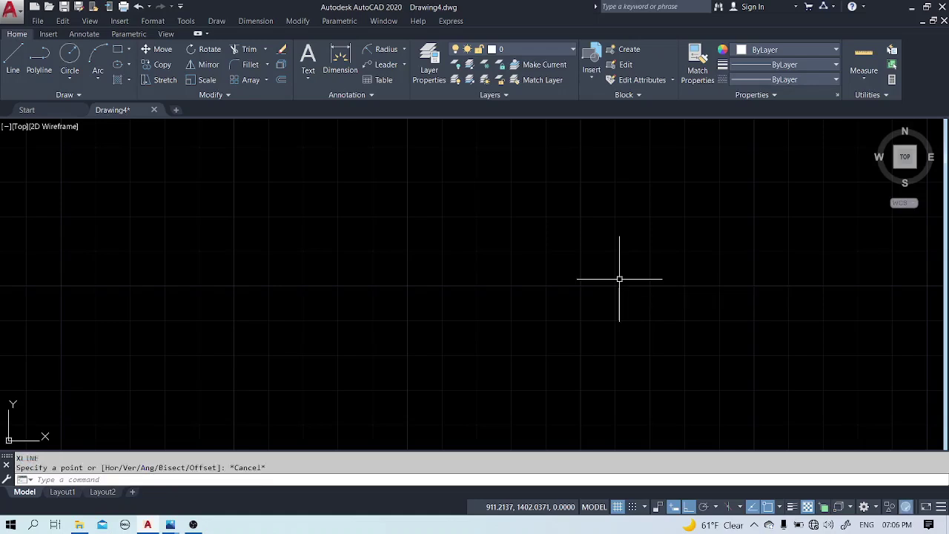
Draw two horizontal construction lines, one above the other, with the Hor option of XLINE.
{"action": "type", "text": "xl"}
{"action": "key", "text": "Return"}
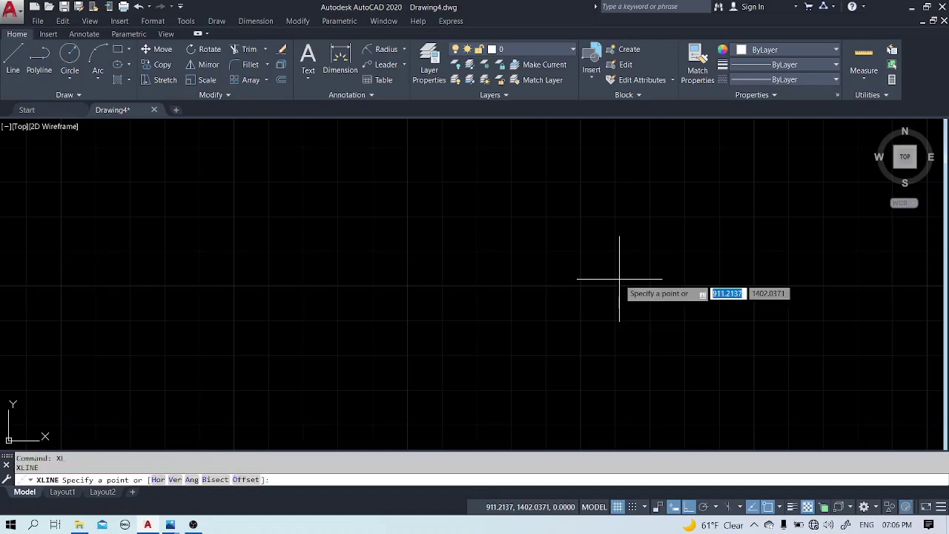
{"action": "type", "text": "h"}
{"action": "key", "text": "Return"}
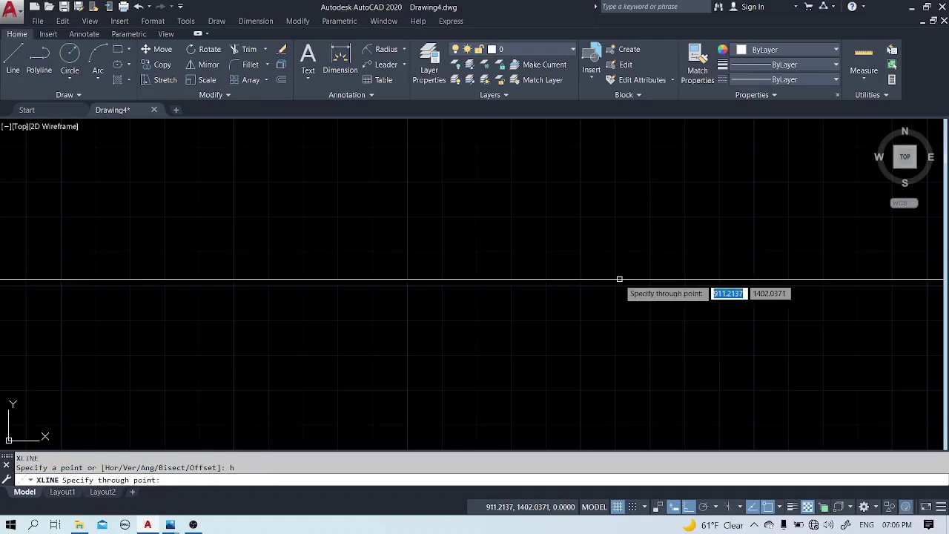
{"action": "left_click", "coordinate": [499, 287]}
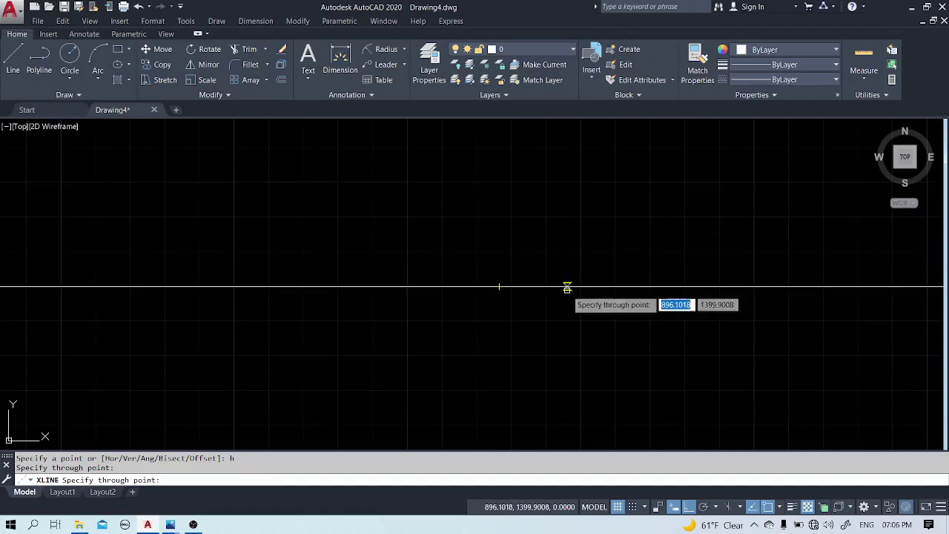
{"action": "left_click", "coordinate": [499, 209]}
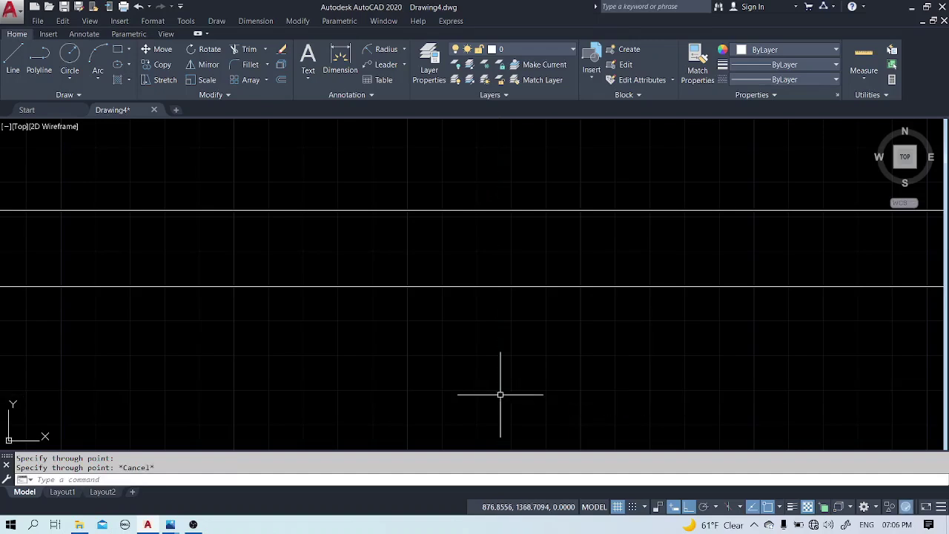
Draw three vertical construction lines crossing the horizontal ones with the Ver option of XLINE, and finish the command.
{"action": "type", "text": "xl"}
{"action": "key", "text": "Return"}
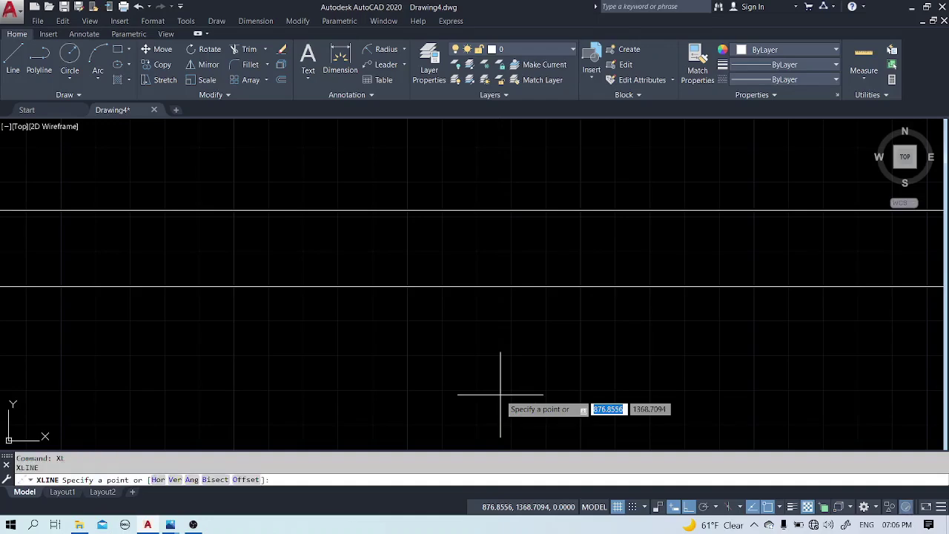
{"action": "type", "text": "v"}
{"action": "key", "text": "Return"}
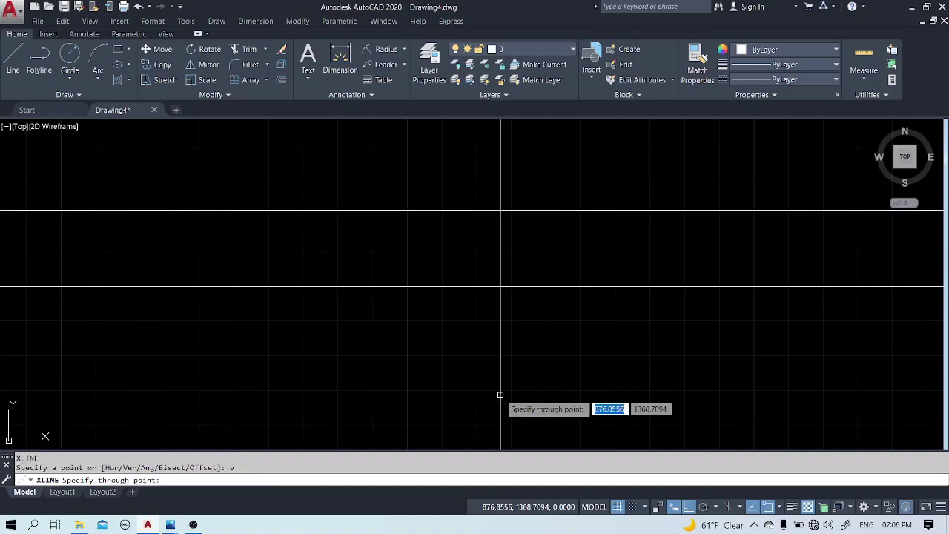
{"action": "left_click", "coordinate": [395, 384]}
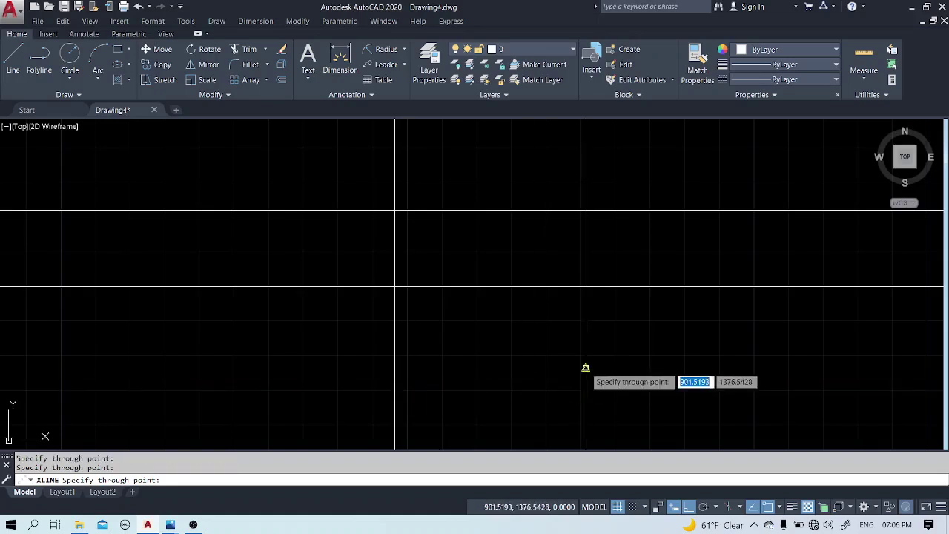
{"action": "left_click", "coordinate": [586, 369]}
{"action": "left_click", "coordinate": [772, 358]}
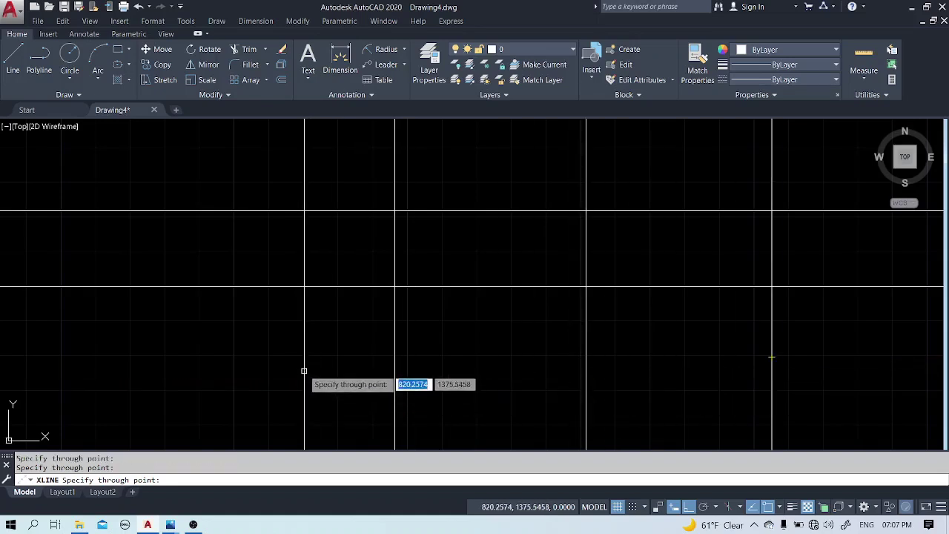
{"action": "key", "text": "Return"}
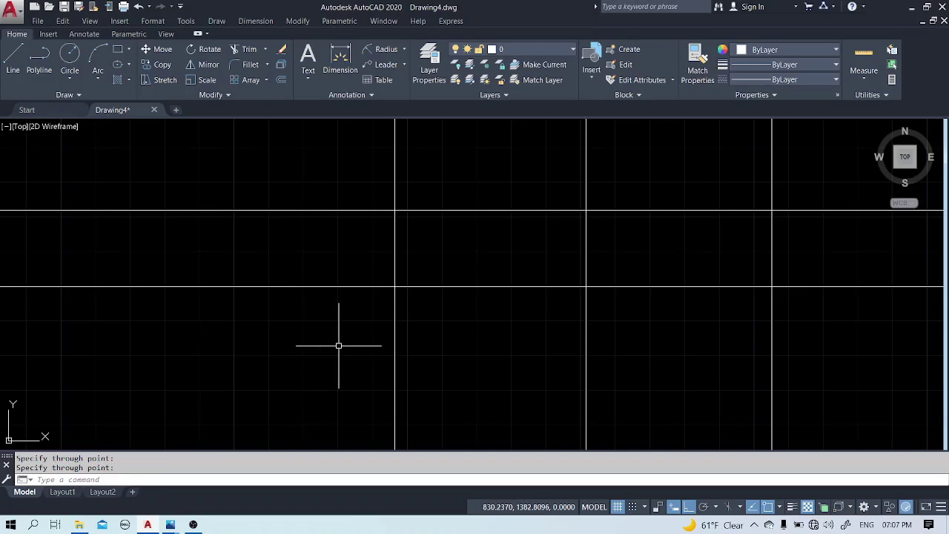
Erase all the horizontal and vertical construction lines using a crossing selection.
{"action": "scroll", "coordinate": [333, 339], "scroll_direction": "down", "scroll_amount": 2}
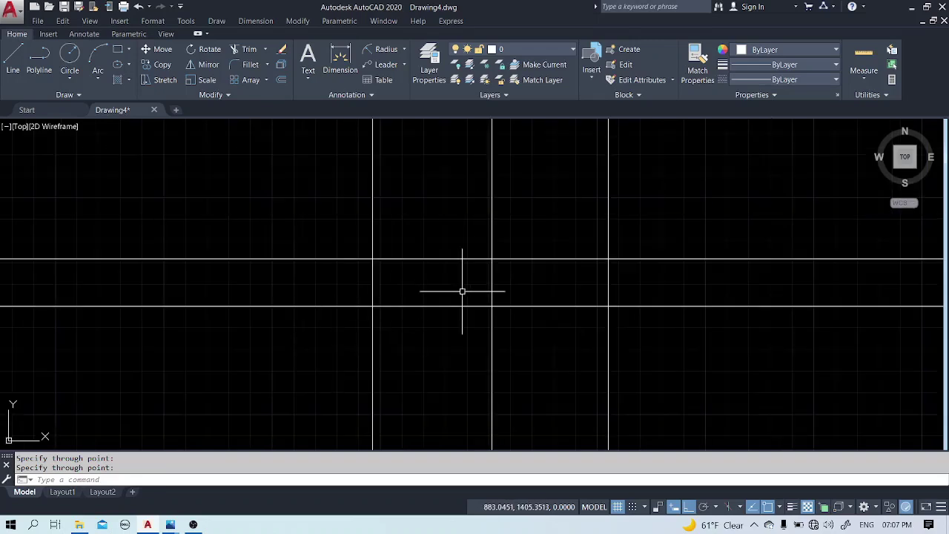
{"action": "left_click", "coordinate": [692, 209]}
{"action": "left_click", "coordinate": [319, 336]}
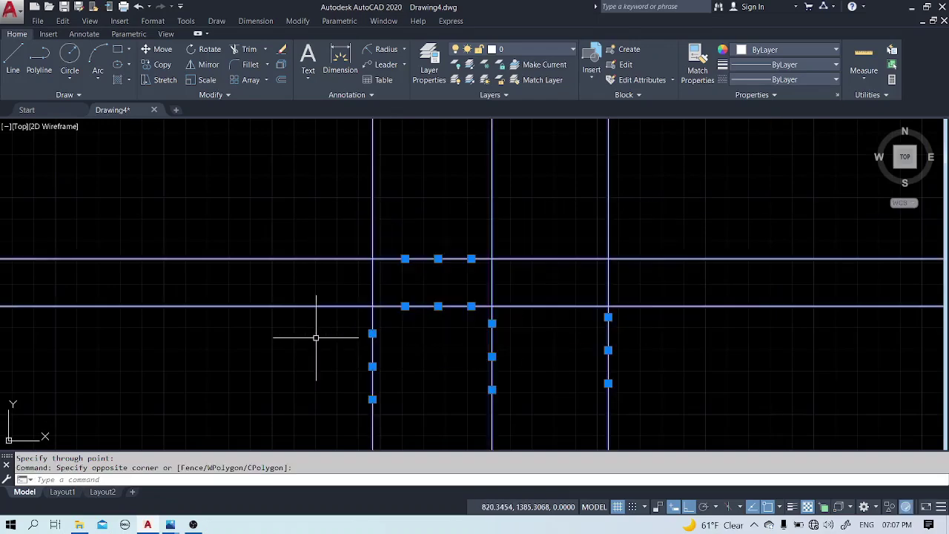
{"action": "type", "text": "e"}
{"action": "key", "text": "Return"}
{"action": "type", "text": "l"}
{"action": "key", "text": "Return"}
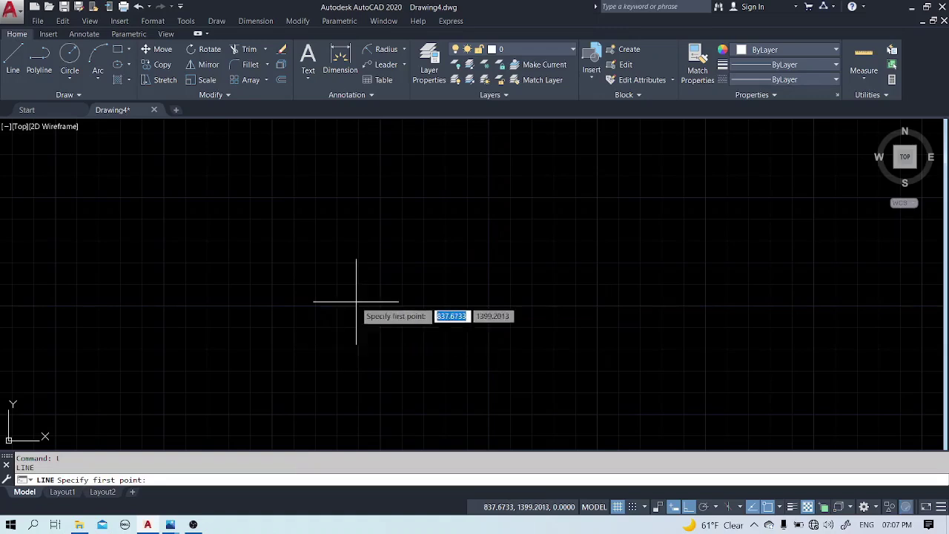
{"action": "key", "text": "Escape"}
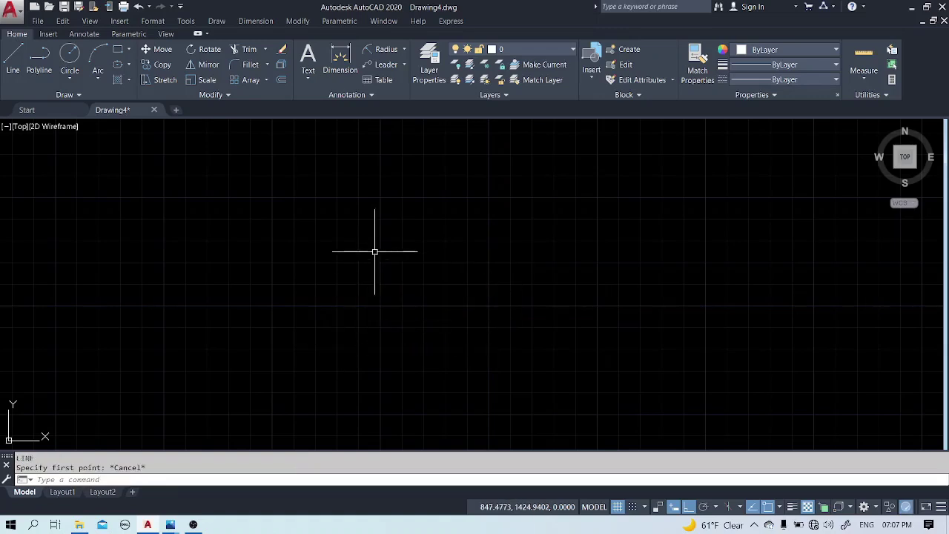
Draw three parallel construction lines at an angle of 30 degrees with the Ang option of XLINE.
{"action": "type", "text": "xl"}
{"action": "key", "text": "Return"}
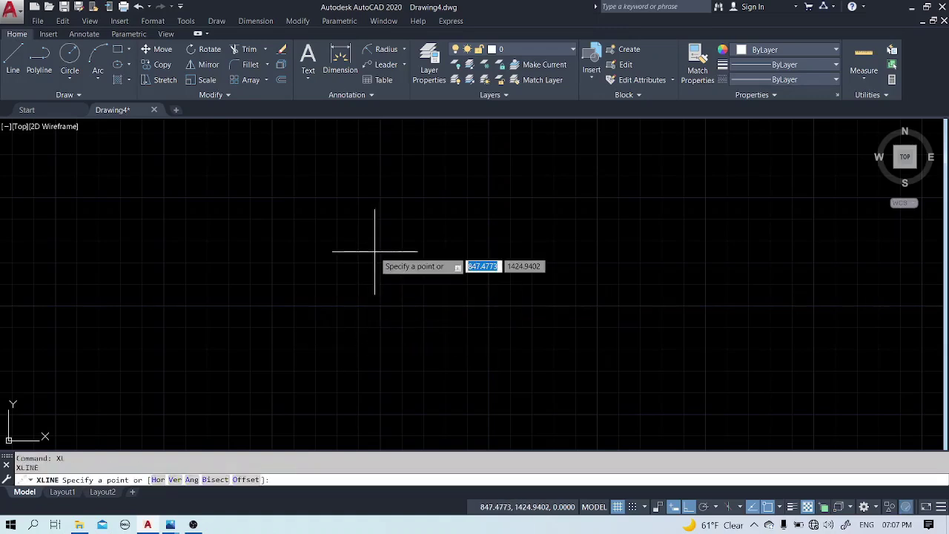
{"action": "type", "text": "a"}
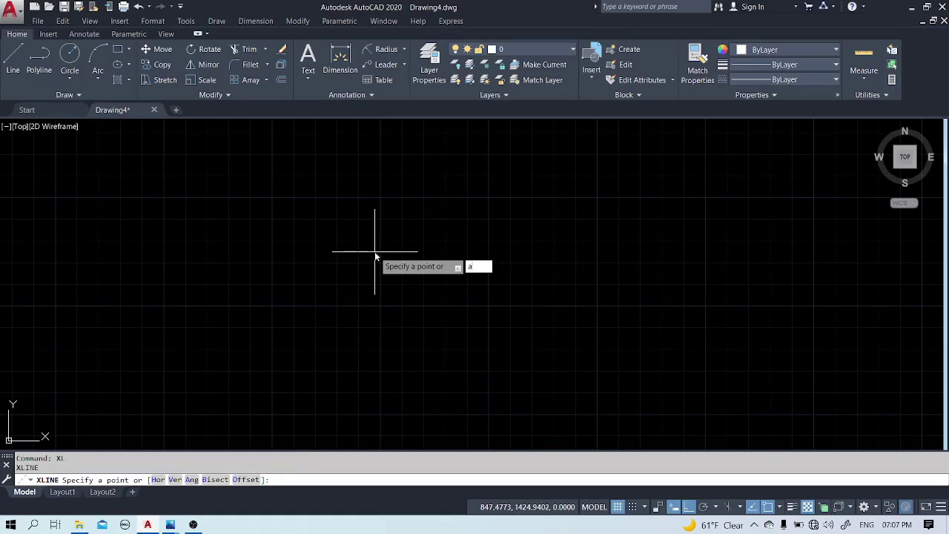
{"action": "key", "text": "Return"}
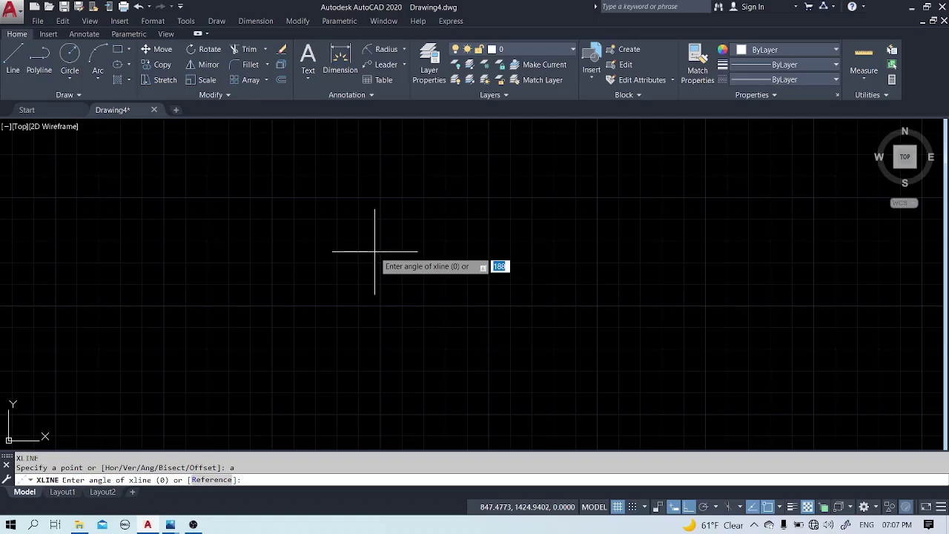
{"action": "type", "text": "30"}
{"action": "key", "text": "Return"}
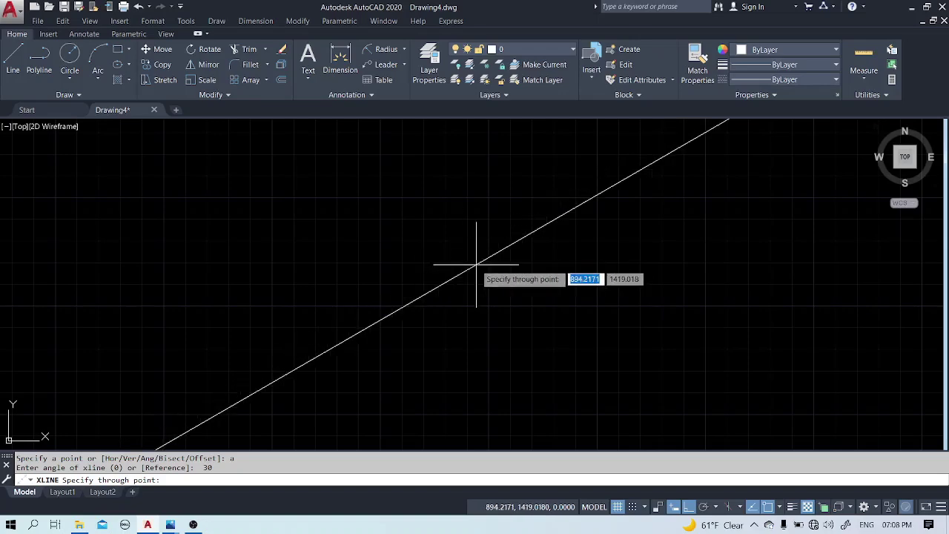
{"action": "left_click", "coordinate": [299, 303]}
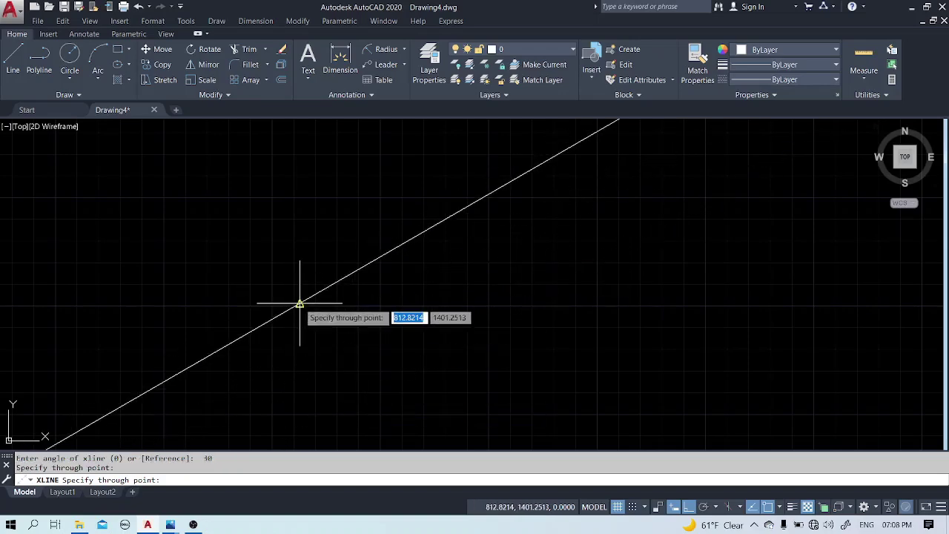
{"action": "left_click", "coordinate": [462, 326]}
{"action": "left_click", "coordinate": [744, 321]}
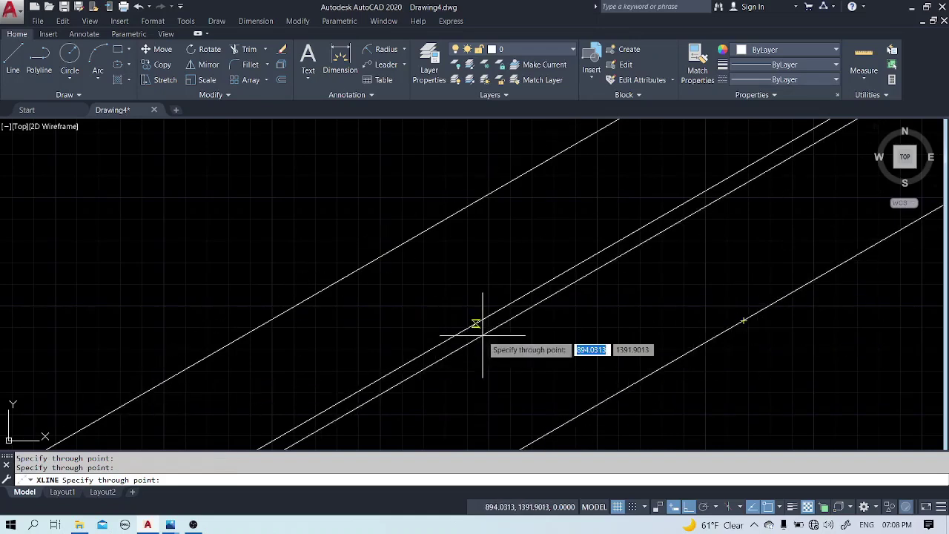
{"action": "key", "text": "Escape"}
Erase the three 30-degree construction lines using a crossing selection.
{"action": "left_click", "coordinate": [756, 345]}
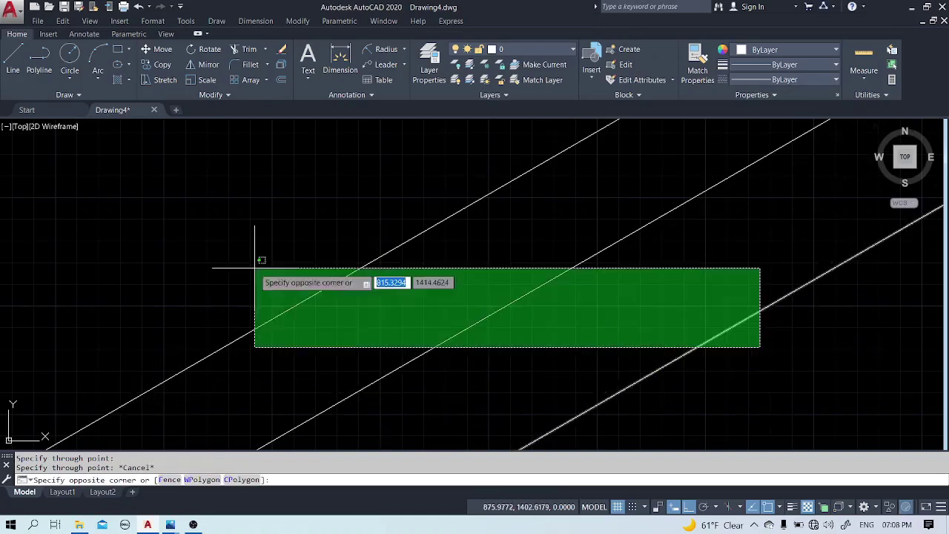
{"action": "left_click", "coordinate": [118, 248]}
{"action": "type", "text": "e"}
{"action": "key", "text": "Return"}
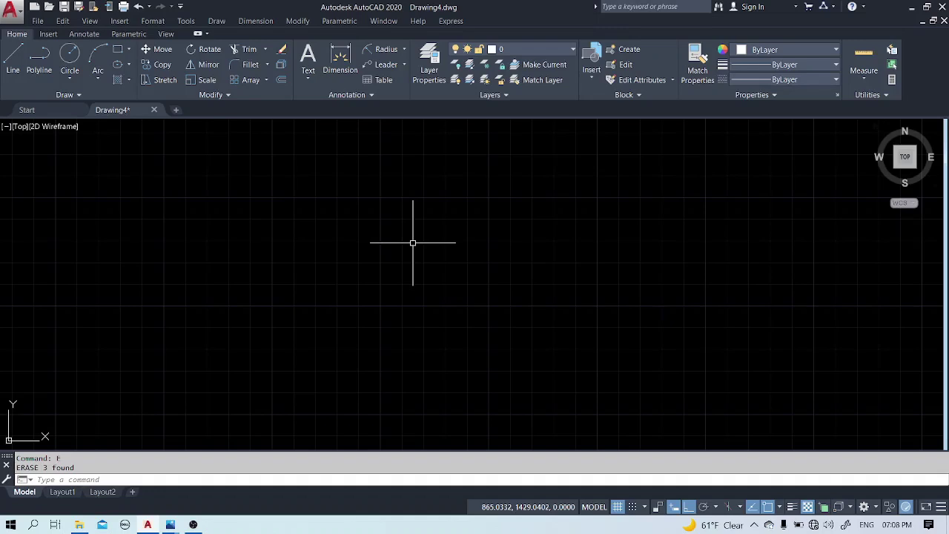
Draw a horizontal line about 102 units long and a second line from its right end at 120 degrees, and finish the command.
{"action": "type", "text": "l"}
{"action": "key", "text": "Return"}
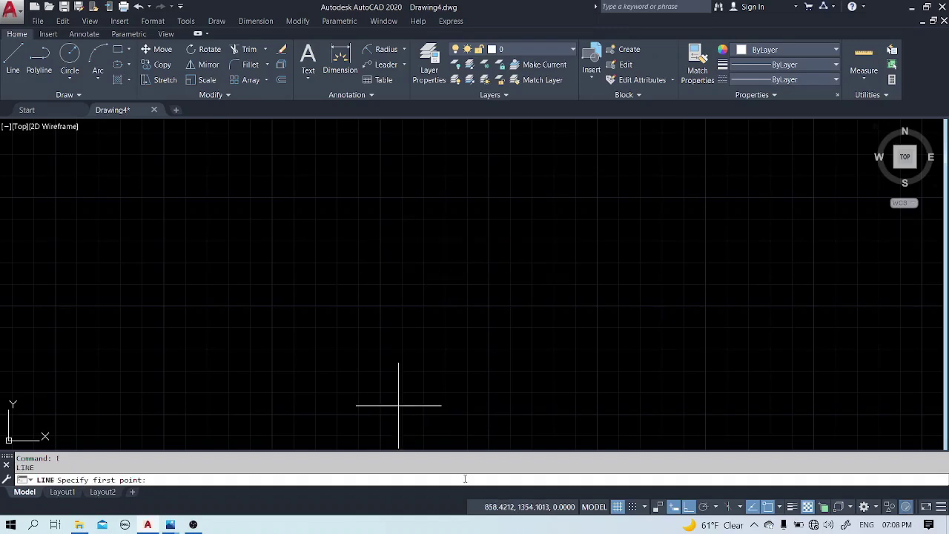
{"action": "left_click", "coordinate": [550, 381]}
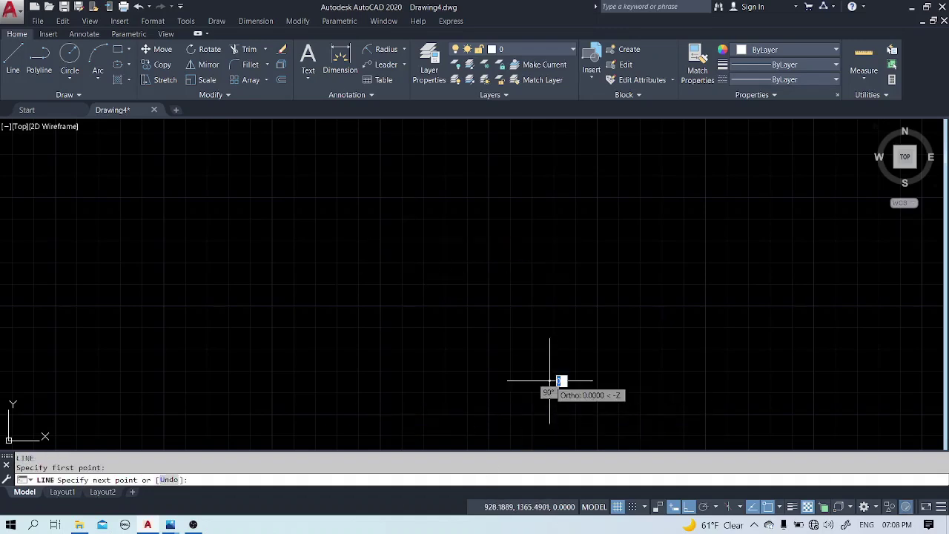
{"action": "left_click", "coordinate": [772, 378]}
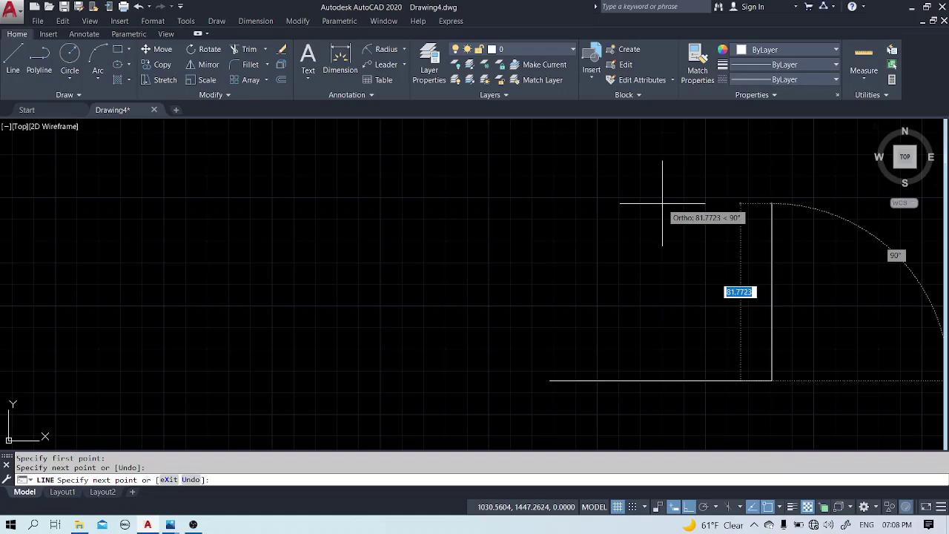
{"action": "key", "text": "Tab"}
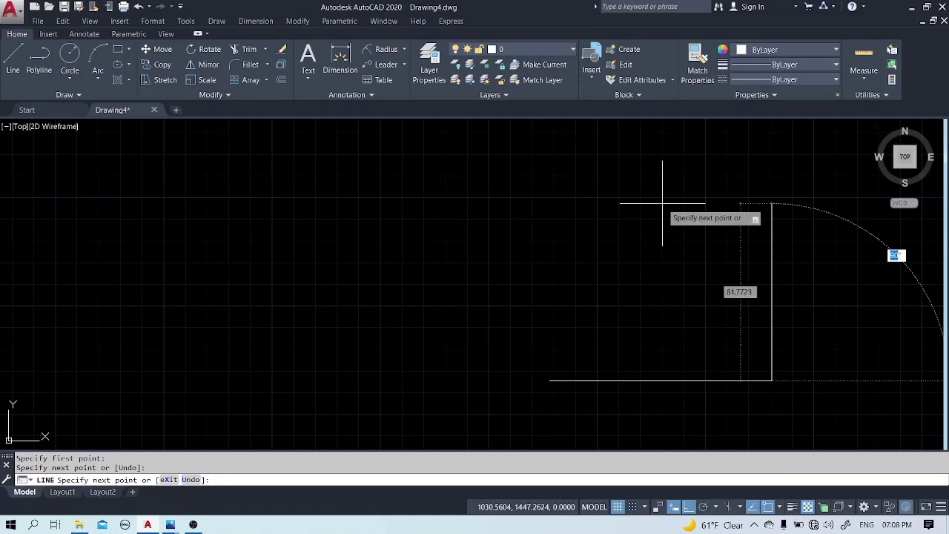
{"action": "type", "text": "120"}
{"action": "key", "text": "Tab"}
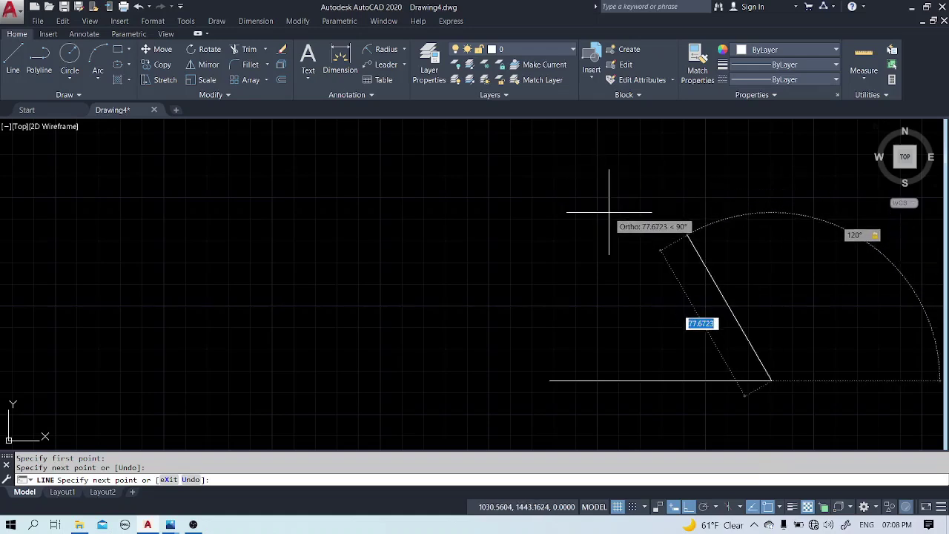
{"action": "left_click", "coordinate": [634, 172]}
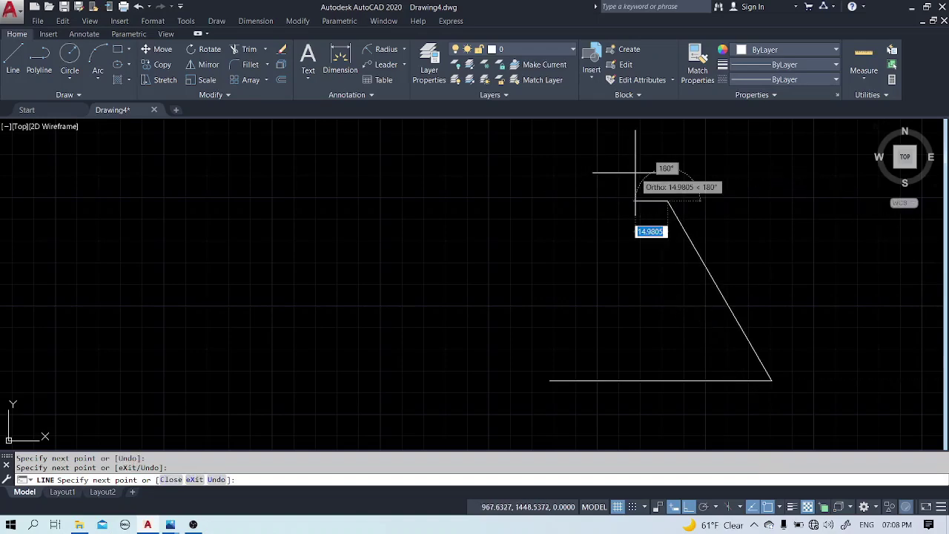
{"action": "key", "text": "Escape"}
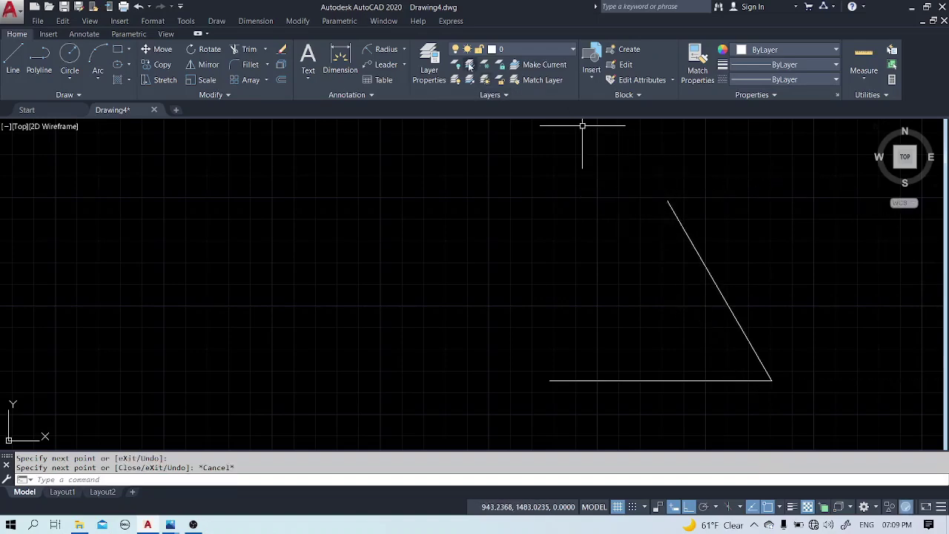
Add an angular dimension between the inclined line and the horizontal line, placing its arc inside the angle.
{"action": "left_click", "coordinate": [404, 47]}
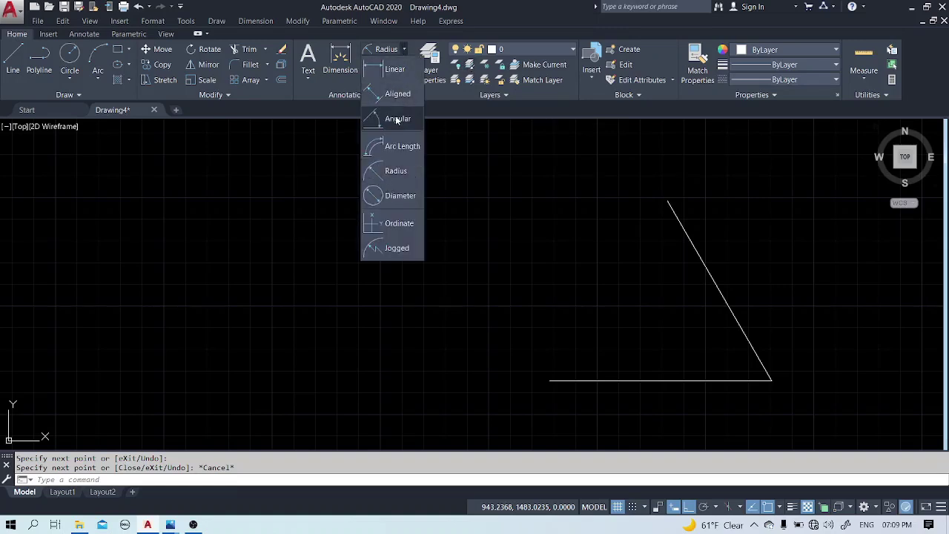
{"action": "left_click", "coordinate": [395, 118]}
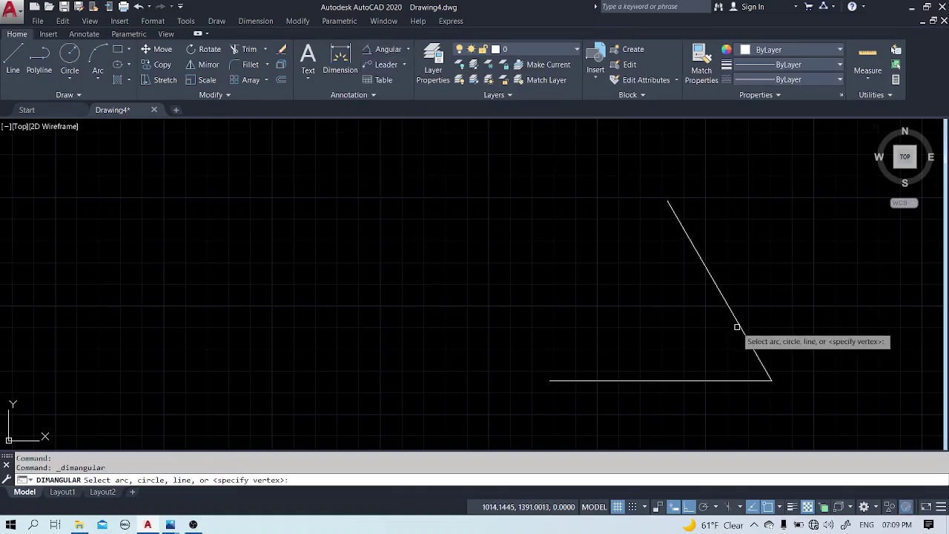
{"action": "left_click", "coordinate": [739, 327]}
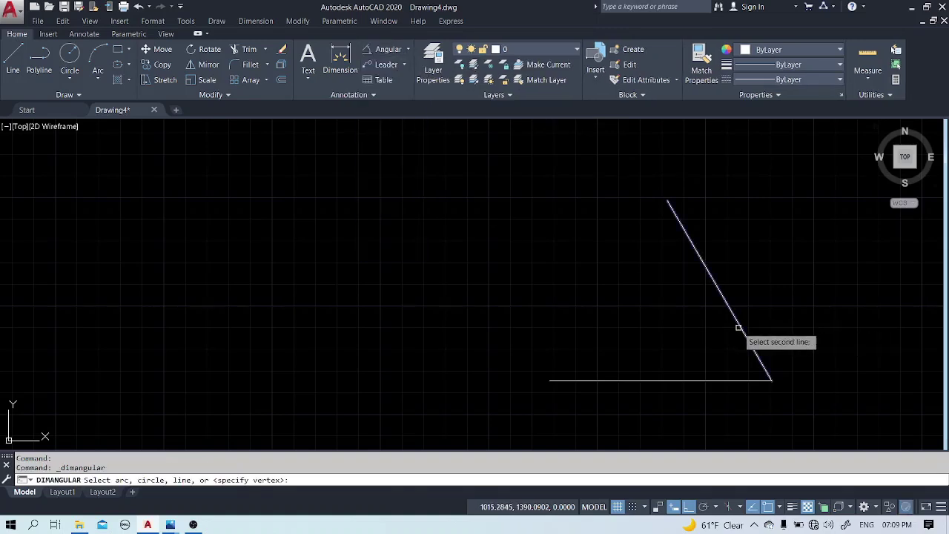
{"action": "left_click", "coordinate": [716, 380]}
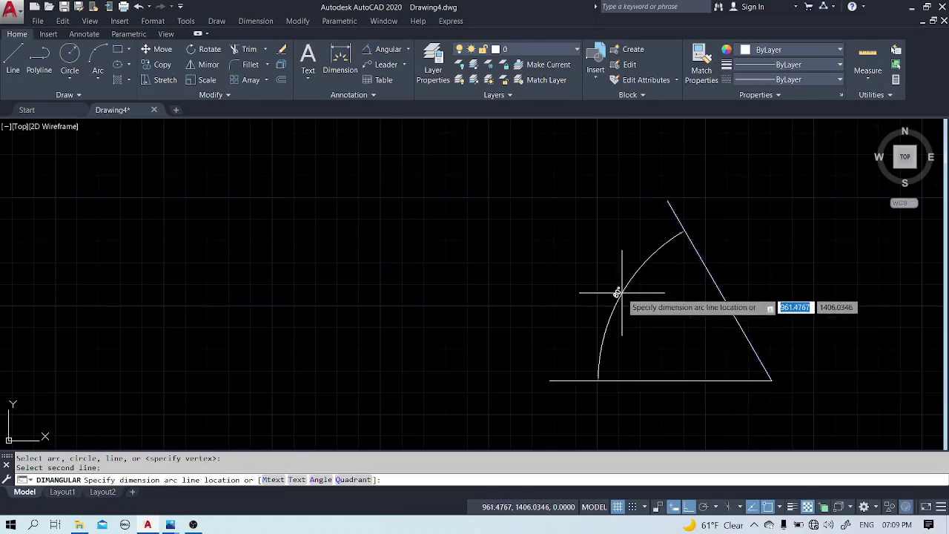
{"action": "left_click", "coordinate": [618, 292]}
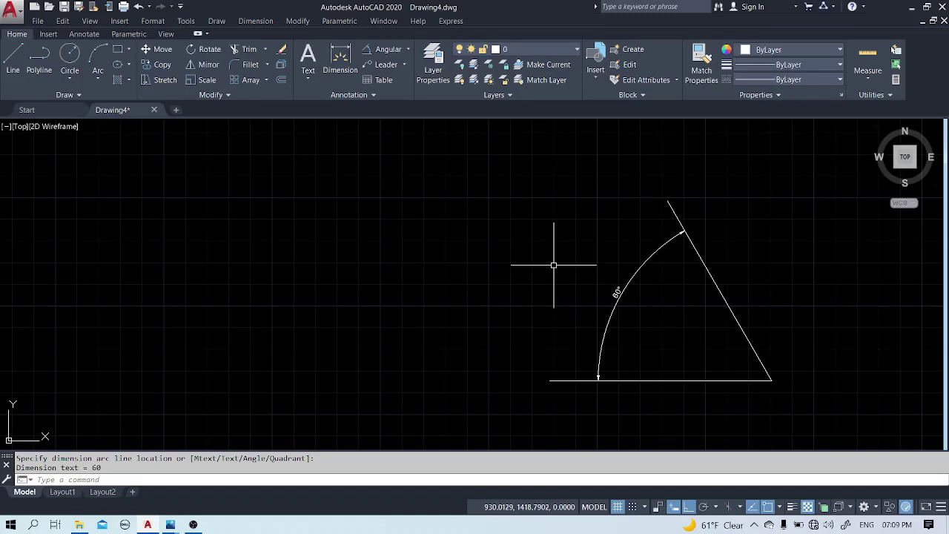
Draw a construction line bisecting the angle between the two lines from their shared vertex with the Bisect option of XLINE.
{"action": "type", "text": "XL"}
{"action": "key", "text": "Return"}
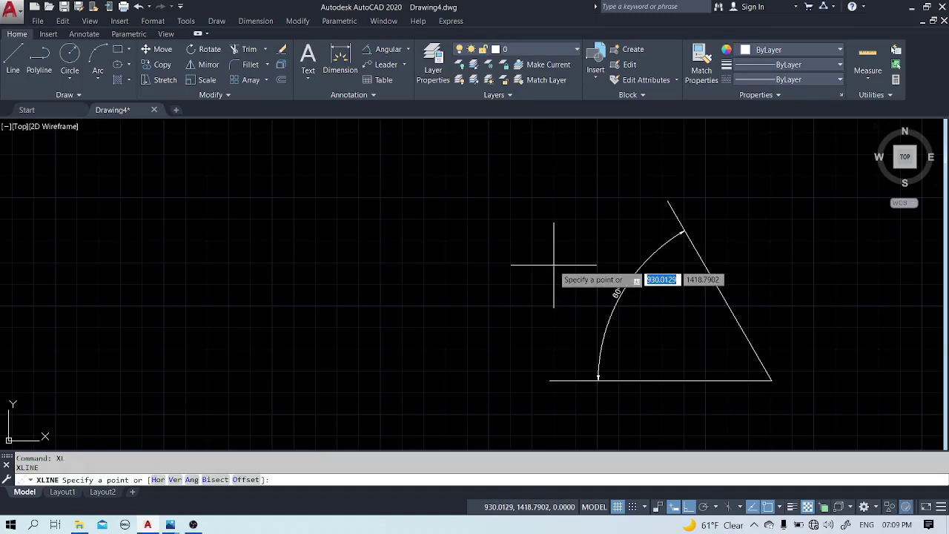
{"action": "type", "text": "b"}
{"action": "key", "text": "Return"}
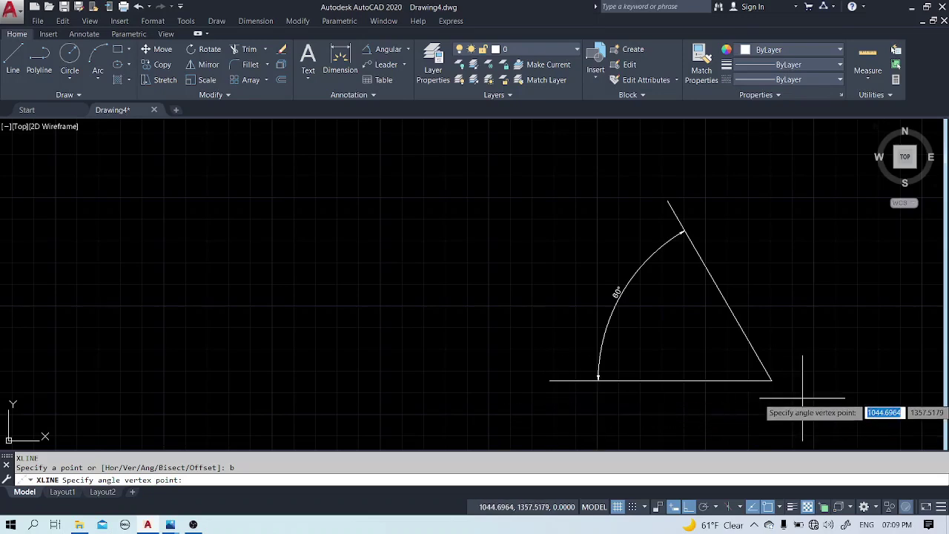
{"action": "left_click", "coordinate": [771, 380]}
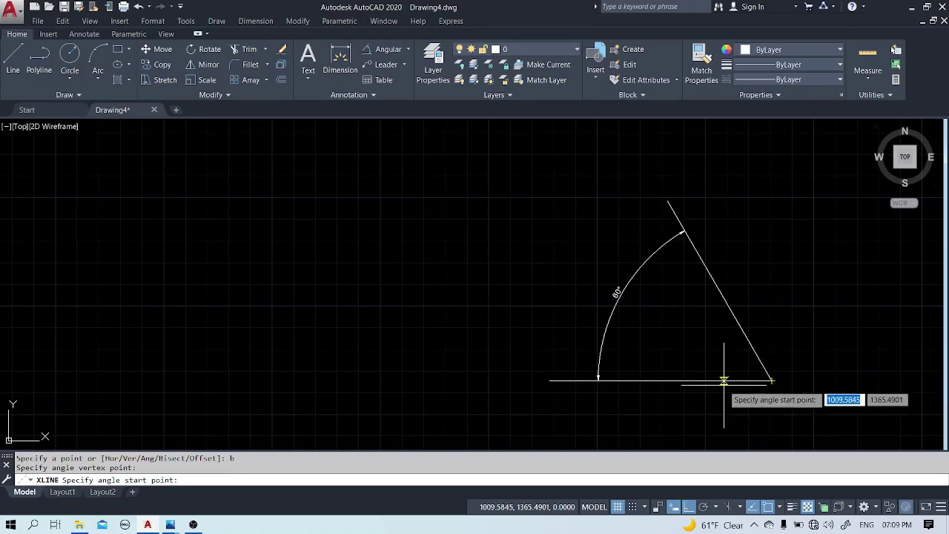
{"action": "left_click", "coordinate": [657, 381]}
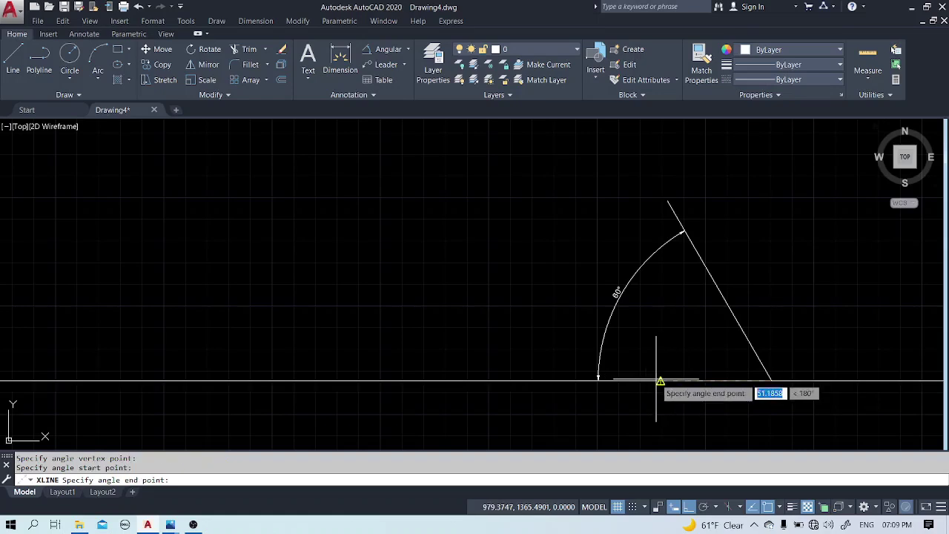
{"action": "left_click", "coordinate": [719, 291]}
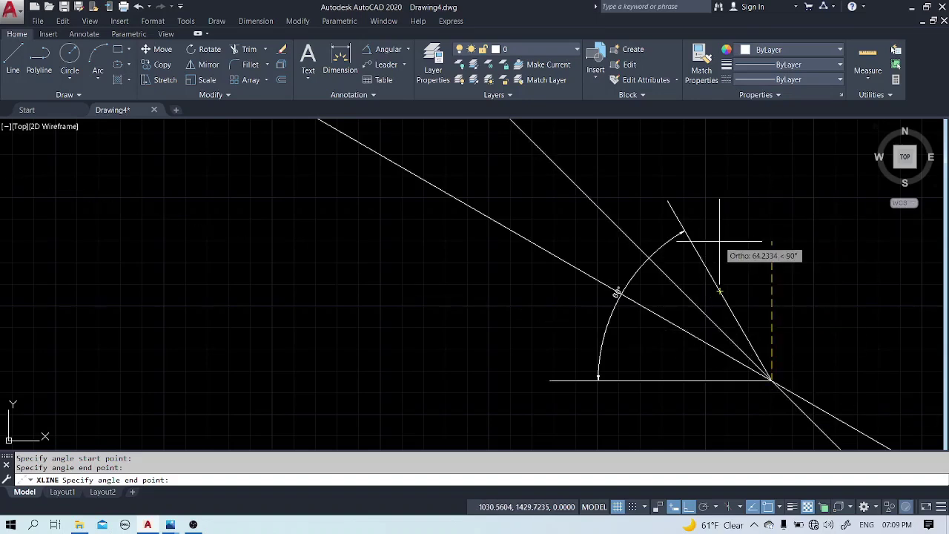
{"action": "key", "text": "Return"}
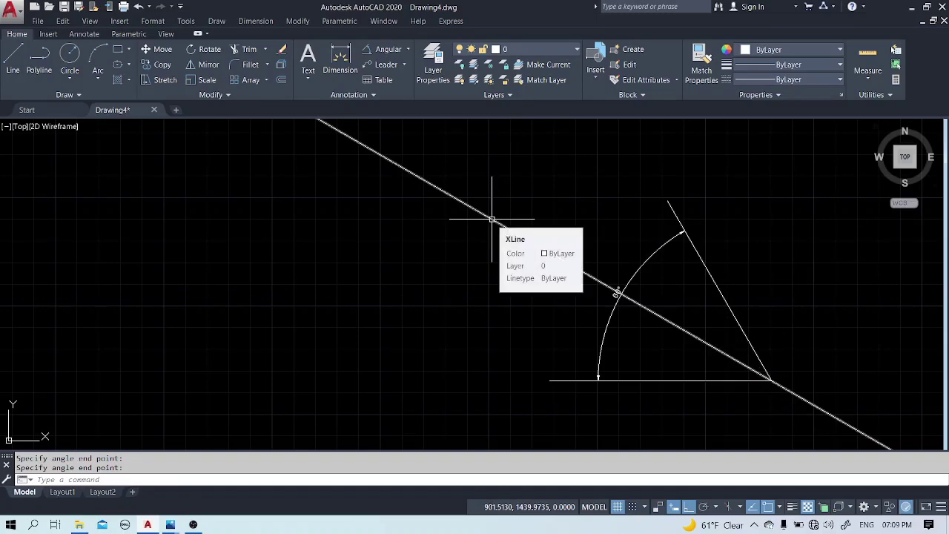
Erase the two lines, the angular dimension and the bisecting construction line using a crossing selection.
{"action": "left_click", "coordinate": [662, 236]}
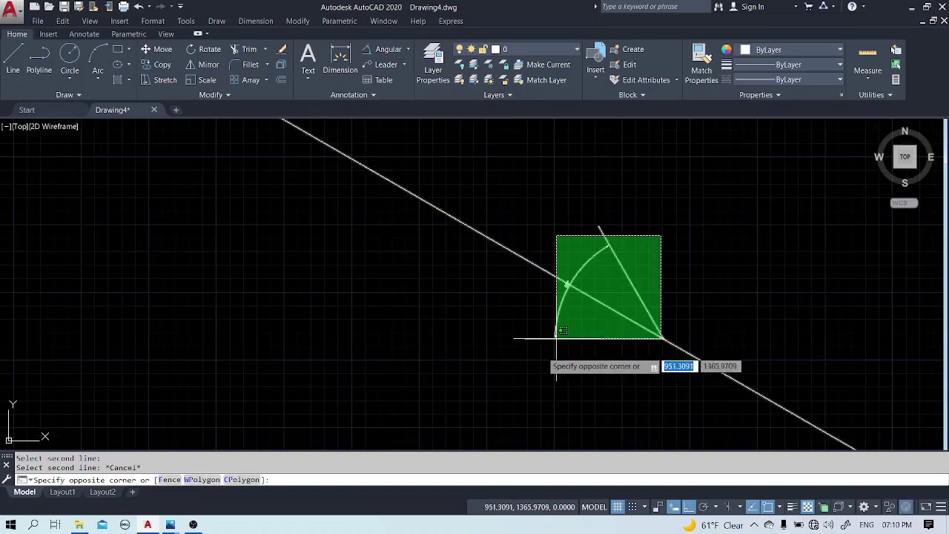
{"action": "left_click", "coordinate": [556, 338]}
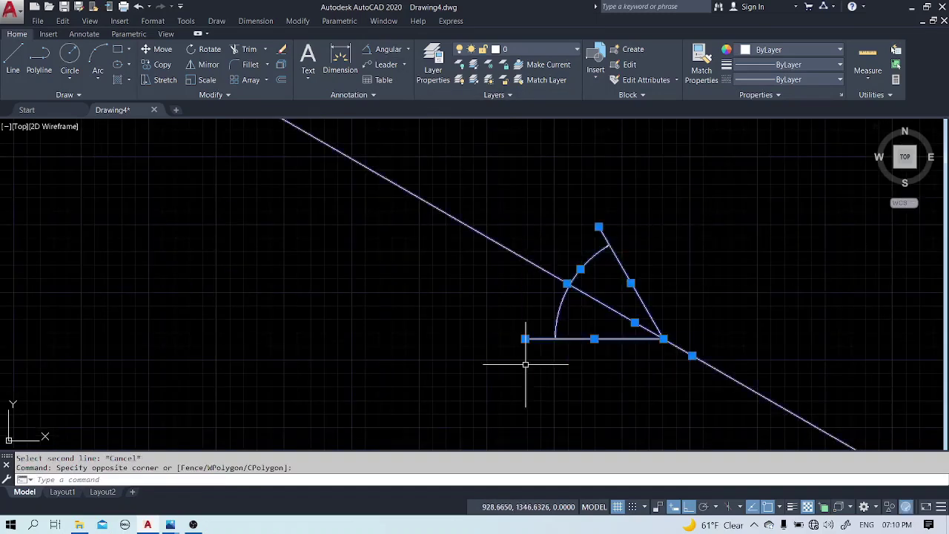
{"action": "type", "text": "e"}
{"action": "key", "text": "Return"}
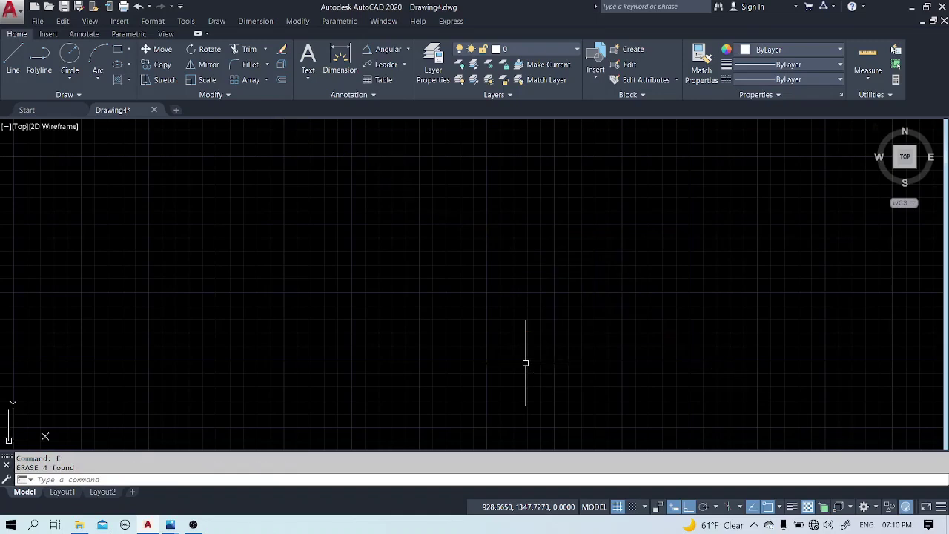
Draw a single long horizontal line across the middle of the drawing area and end the command.
{"action": "type", "text": "l"}
{"action": "key", "text": "Return"}
{"action": "left_click", "coordinate": [365, 312]}
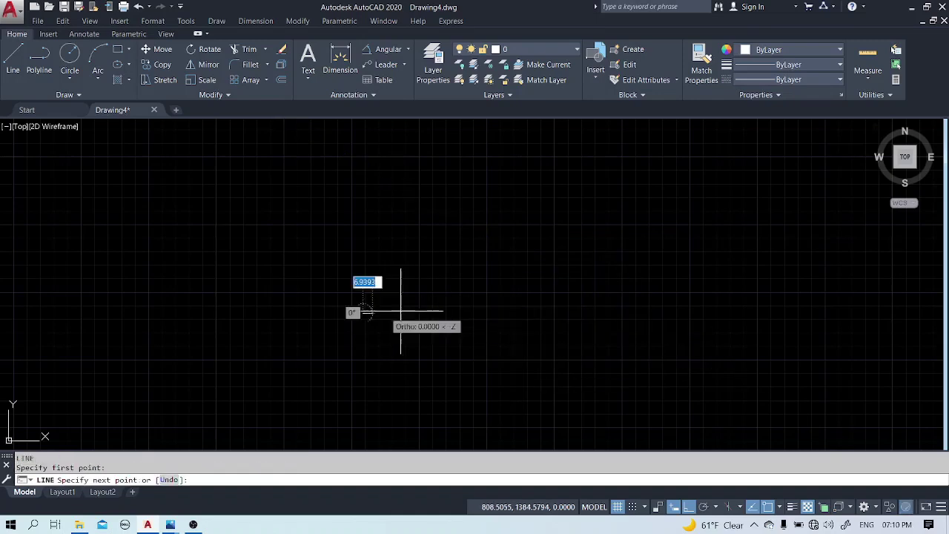
{"action": "left_click", "coordinate": [779, 312]}
{"action": "key", "text": "Escape"}
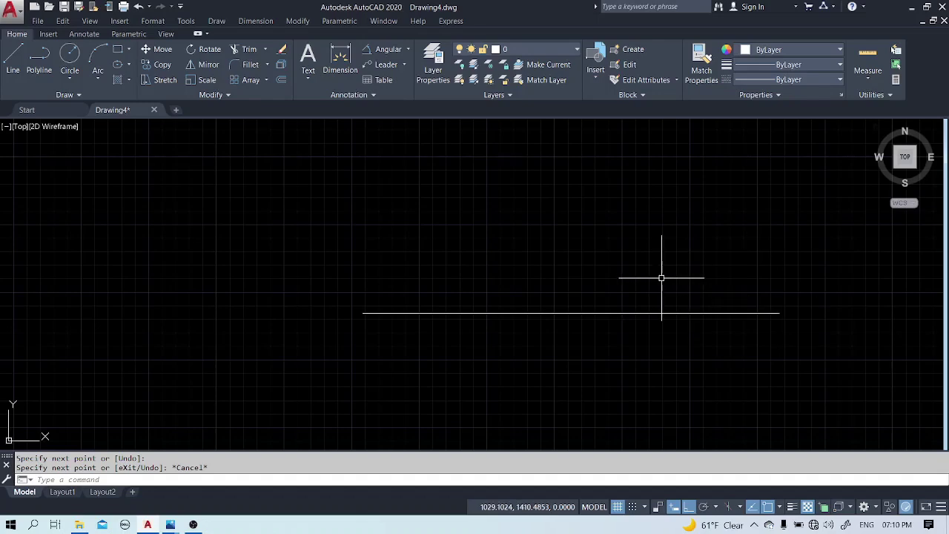
Create construction lines 50 units above and below the horizontal line with the Offset option of XLINE.
{"action": "type", "text": "XL"}
{"action": "key", "text": "Return"}
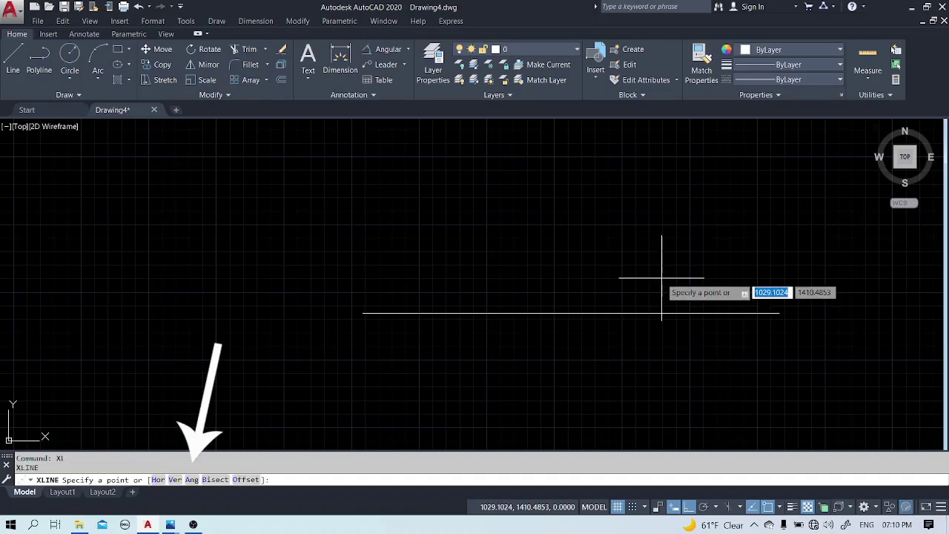
{"action": "type", "text": "o"}
{"action": "key", "text": "Return"}
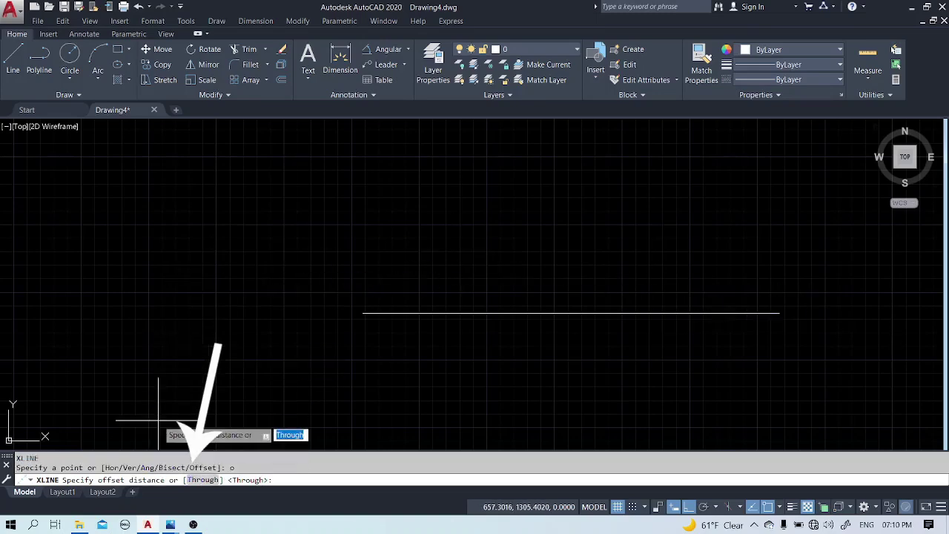
{"action": "type", "text": "50"}
{"action": "key", "text": "Return"}
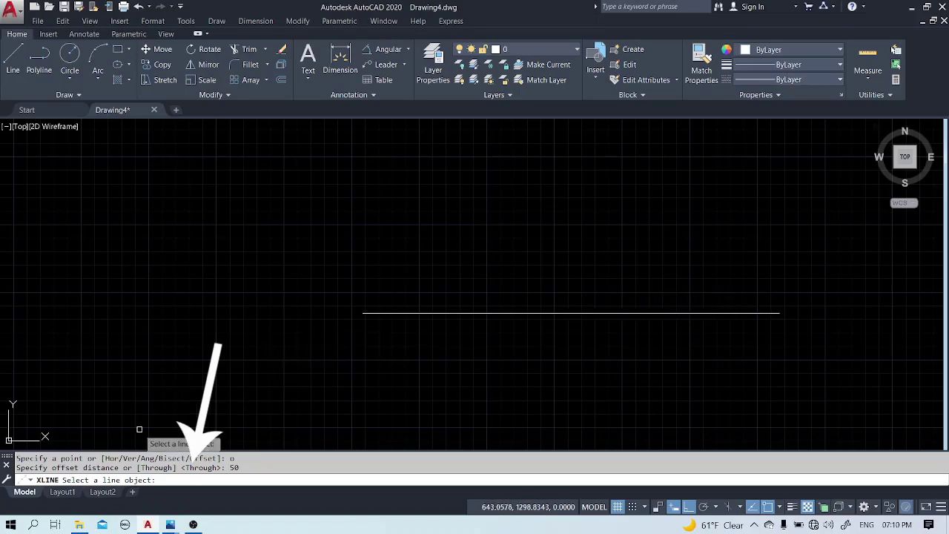
{"action": "left_click", "coordinate": [573, 313]}
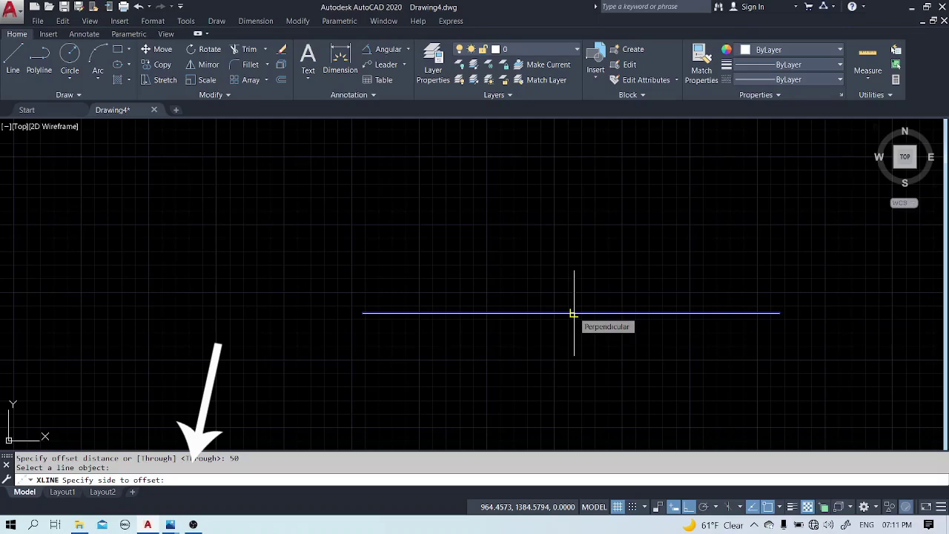
{"action": "left_click", "coordinate": [572, 261]}
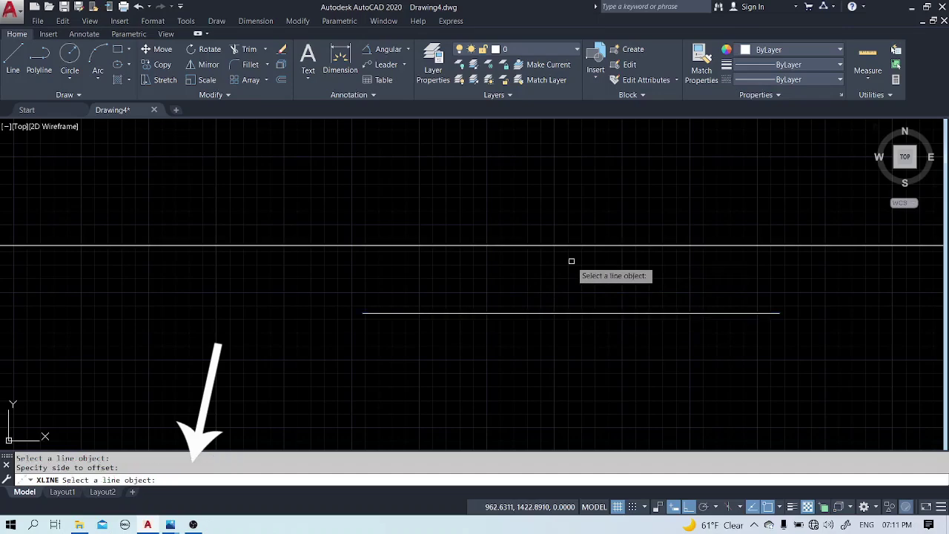
{"action": "left_click", "coordinate": [519, 314]}
{"action": "left_click", "coordinate": [515, 352]}
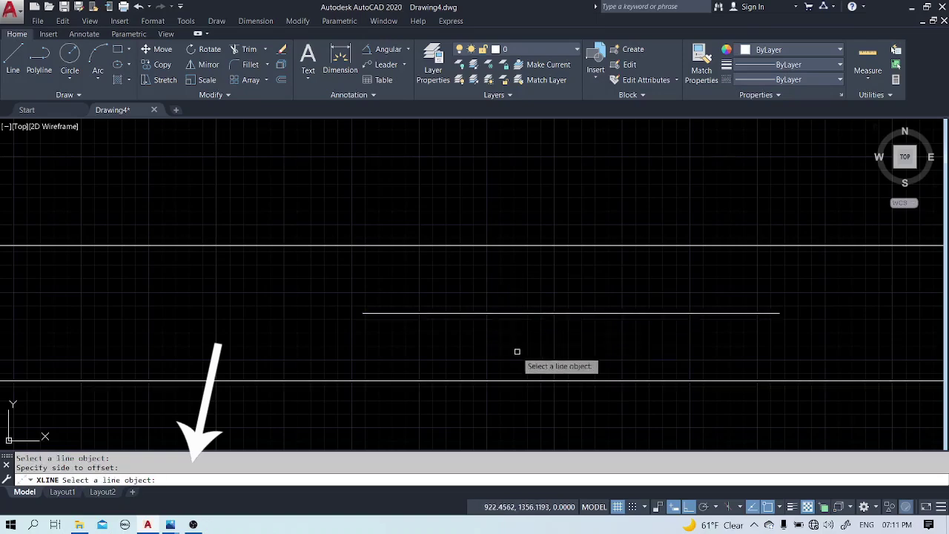
Offset two more construction lines downward in succession from the lowest one at the same 50-unit distance, and finish the command.
{"action": "left_click", "coordinate": [456, 379]}
{"action": "left_click", "coordinate": [457, 409]}
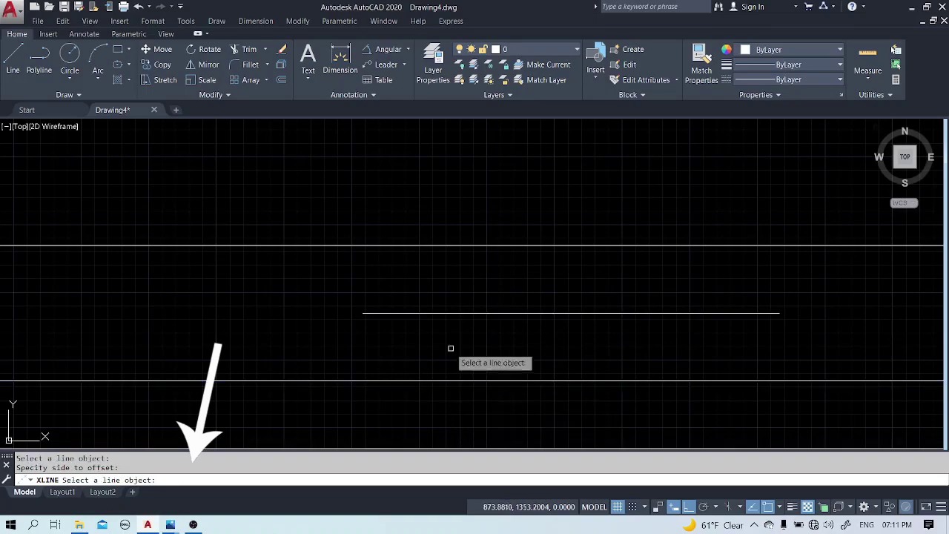
{"action": "scroll", "coordinate": [397, 283], "scroll_direction": "down", "scroll_amount": 4}
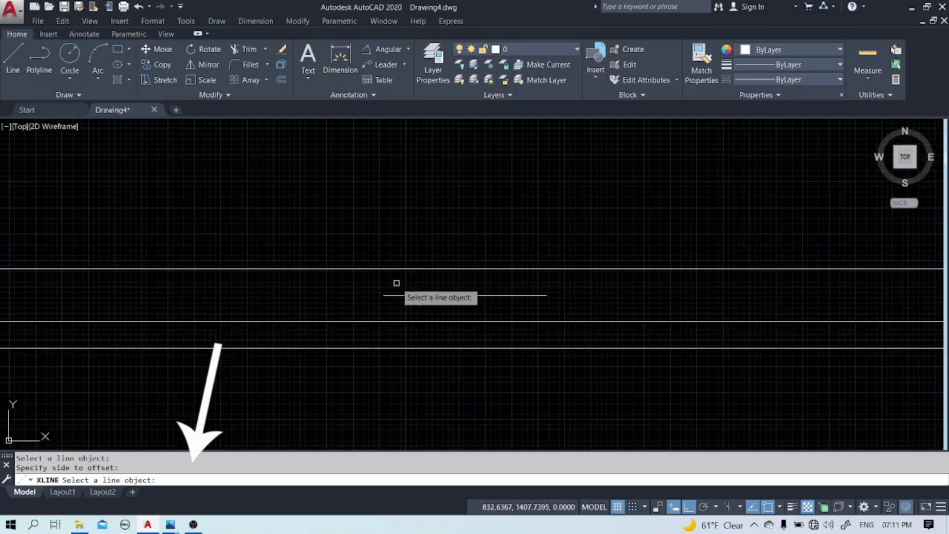
{"action": "left_click", "coordinate": [480, 346]}
{"action": "left_click", "coordinate": [483, 379]}
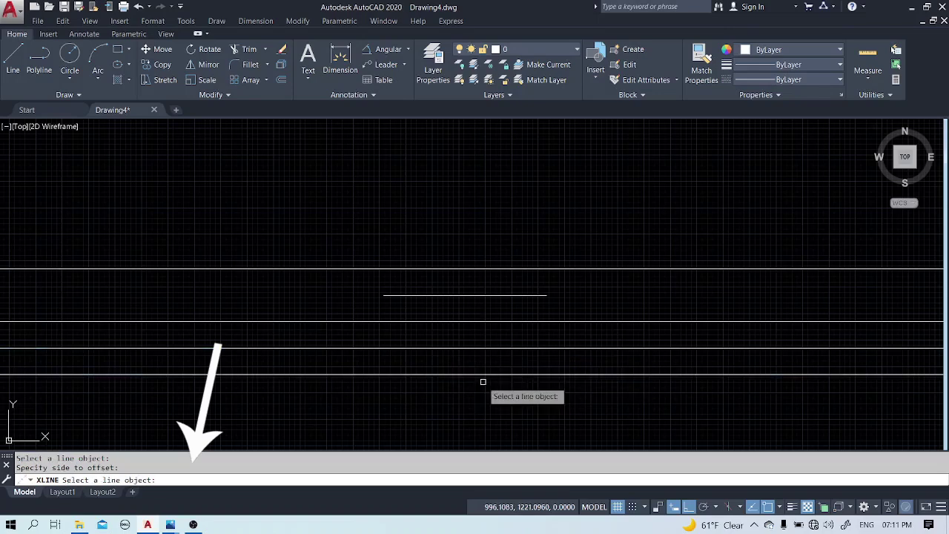
{"action": "scroll", "coordinate": [410, 349], "scroll_direction": "up", "scroll_amount": 2}
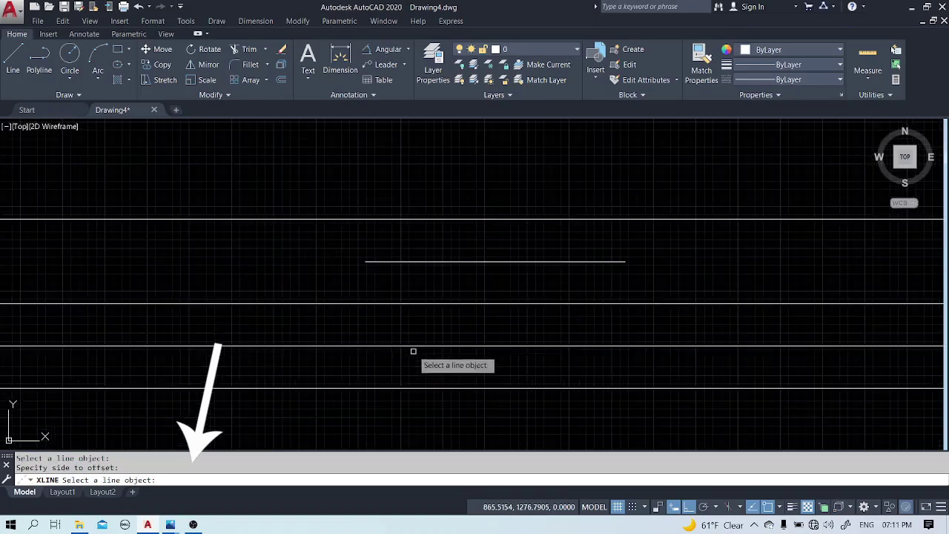
{"action": "key", "text": "Return"}
Erase the horizontal line and all four offset construction lines using a crossing selection.
{"action": "left_click", "coordinate": [651, 191]}
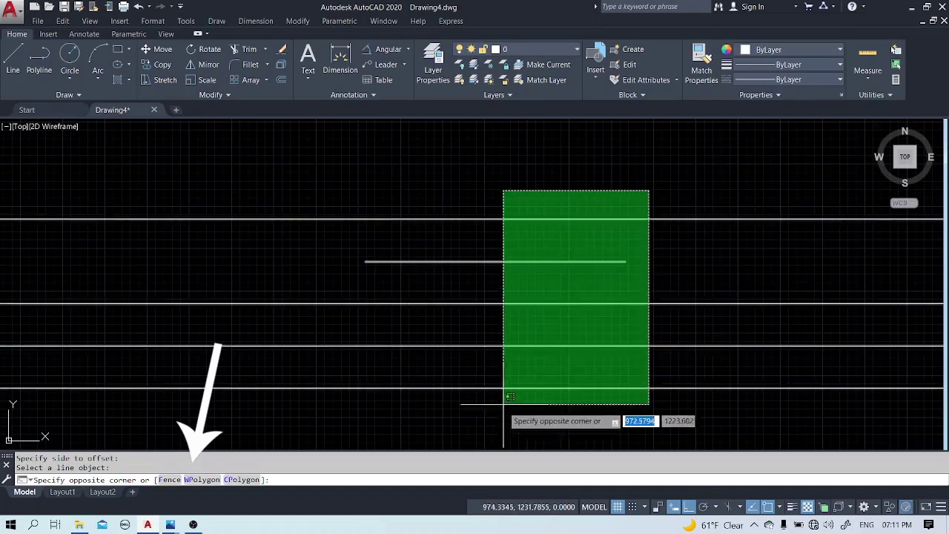
{"action": "left_click", "coordinate": [384, 401]}
{"action": "type", "text": "e"}
{"action": "key", "text": "Return"}
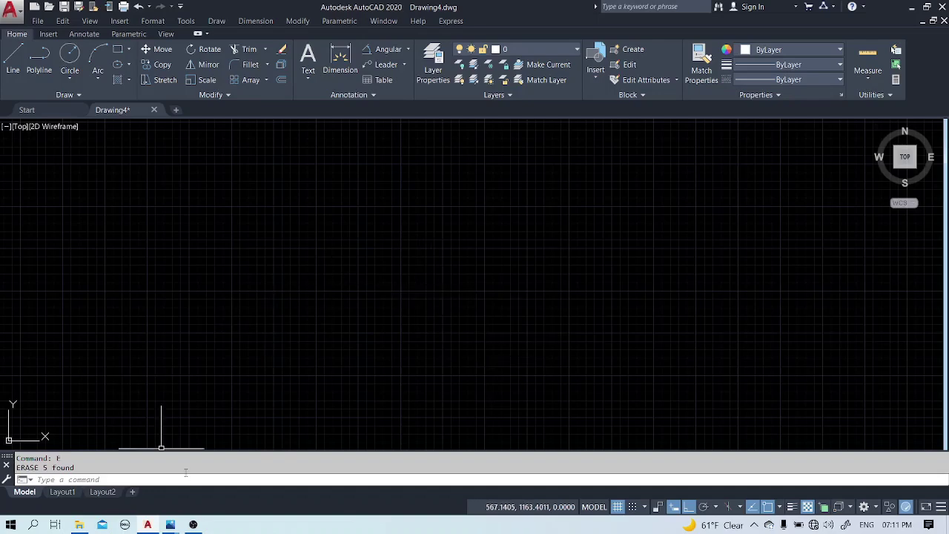
Examine the inscribed and circumscribed hexagons in polygon.png in Photos, and return to the AutoCAD drawing.
{"action": "mouse_move", "coordinate": [171, 525]}
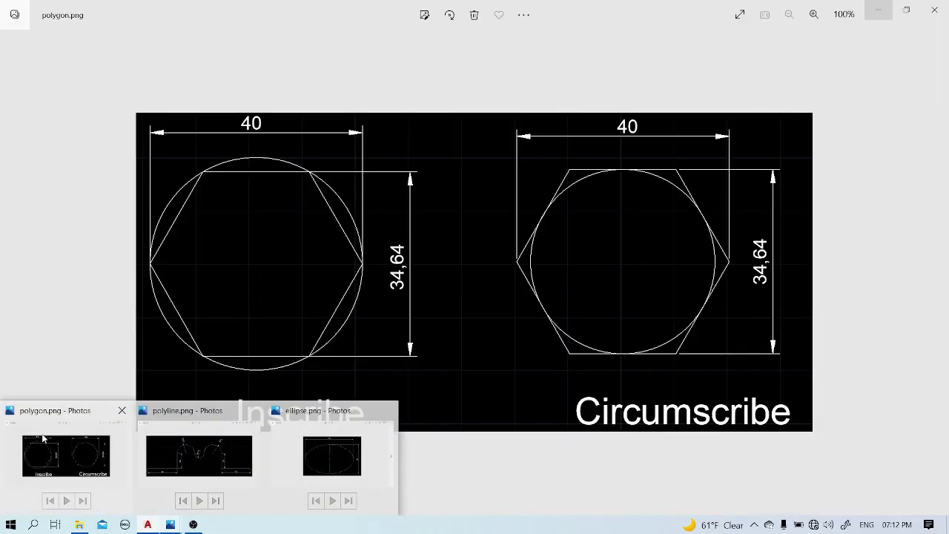
{"action": "left_click", "coordinate": [43, 439]}
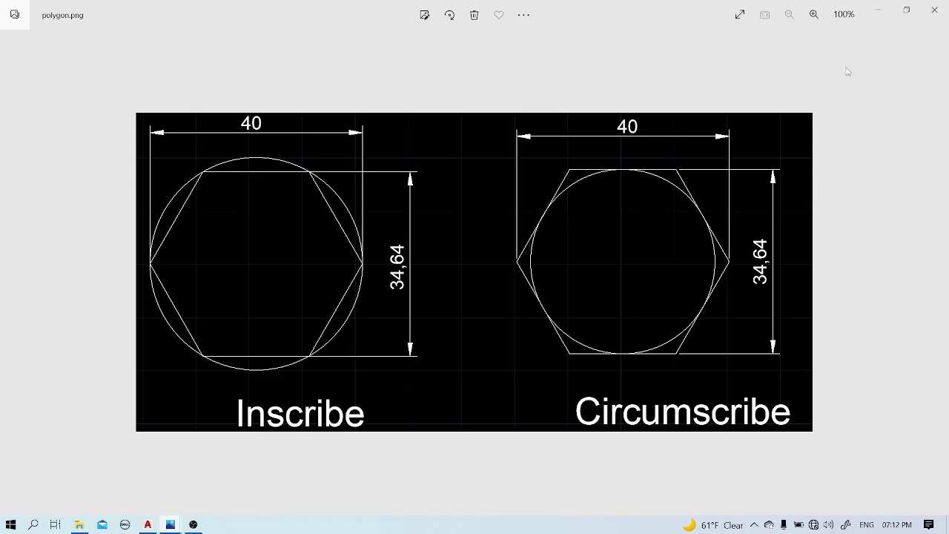
{"action": "left_click", "coordinate": [879, 20]}
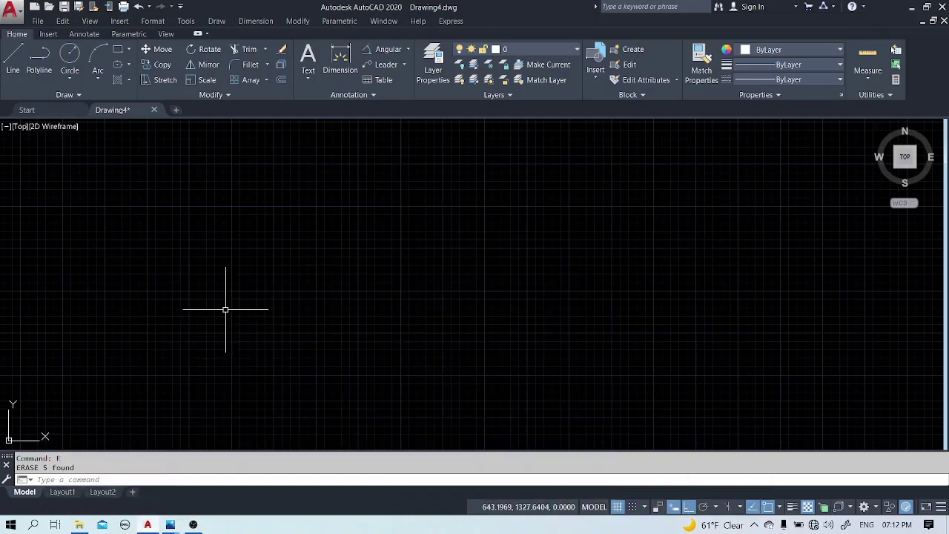
Draw a 6-sided polygon with the Edge option of POLYGON, using a horizontal bottom edge 20 units long.
{"action": "scroll", "coordinate": [225, 309], "scroll_direction": "up", "scroll_amount": 2}
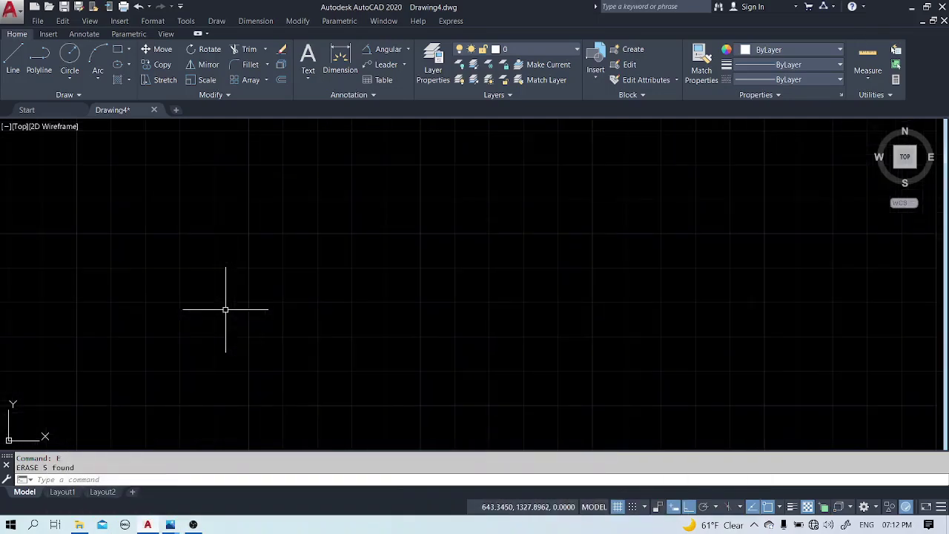
{"action": "type", "text": "pol"}
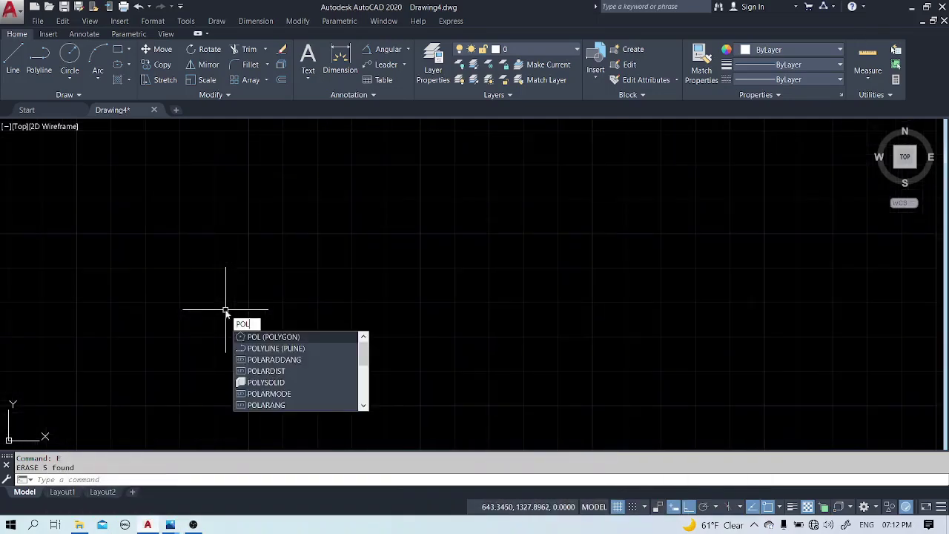
{"action": "key", "text": "Return"}
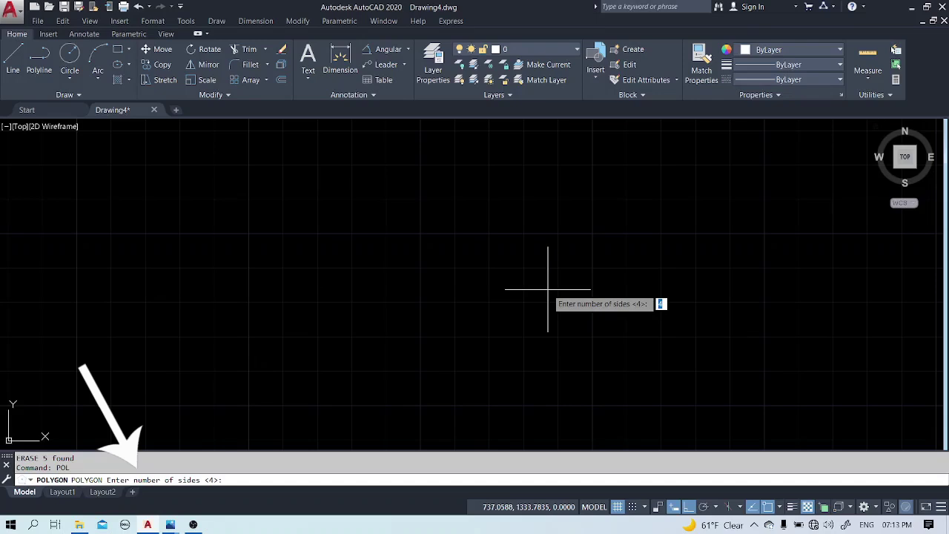
{"action": "type", "text": "6"}
{"action": "key", "text": "Return"}
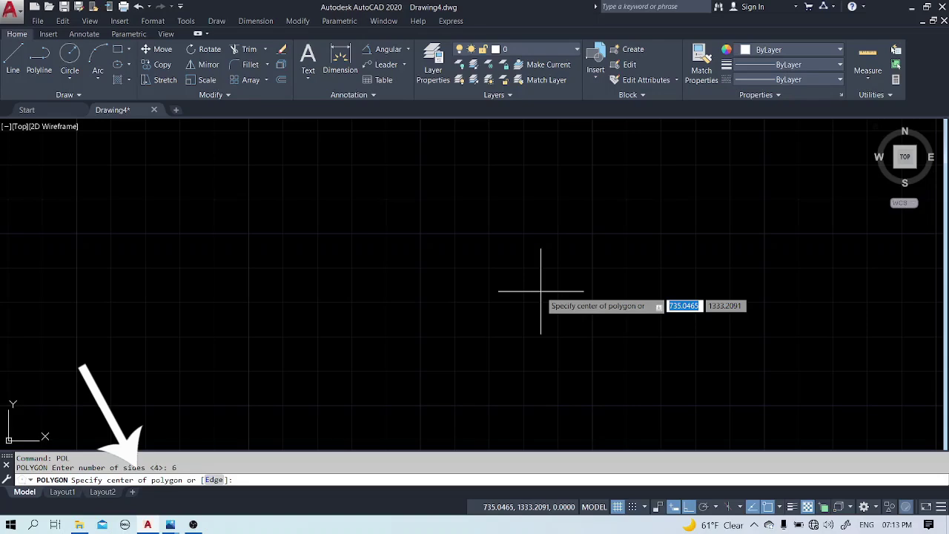
{"action": "type", "text": "e"}
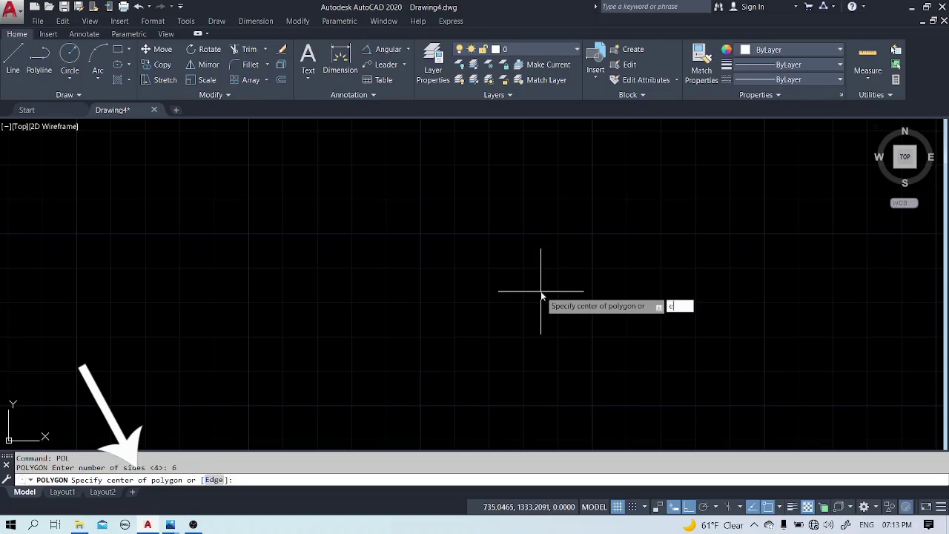
{"action": "key", "text": "Return"}
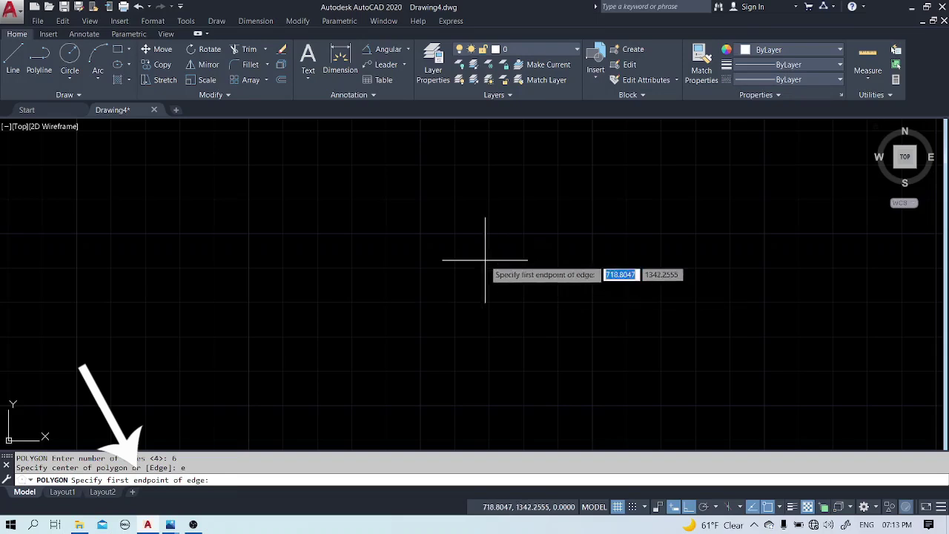
{"action": "left_click", "coordinate": [383, 314]}
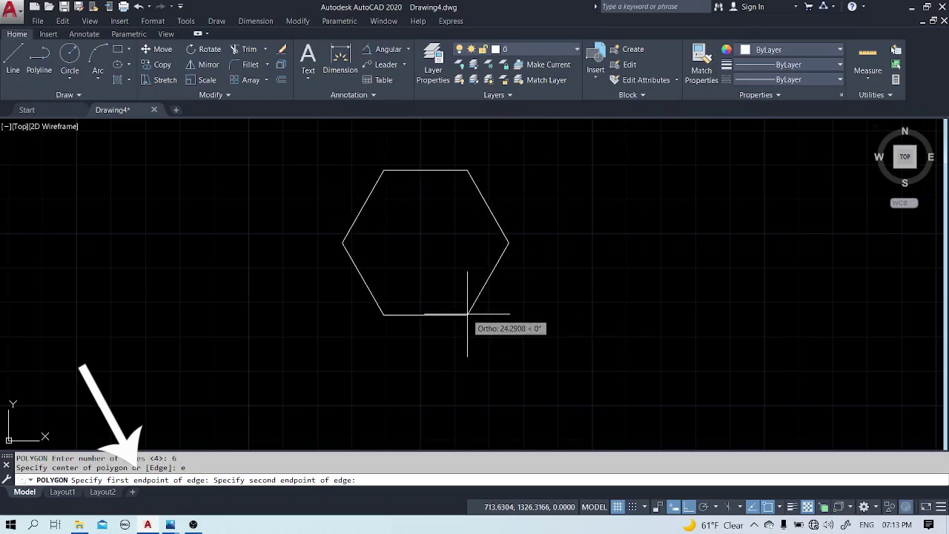
{"action": "type", "text": "20"}
{"action": "key", "text": "Return"}
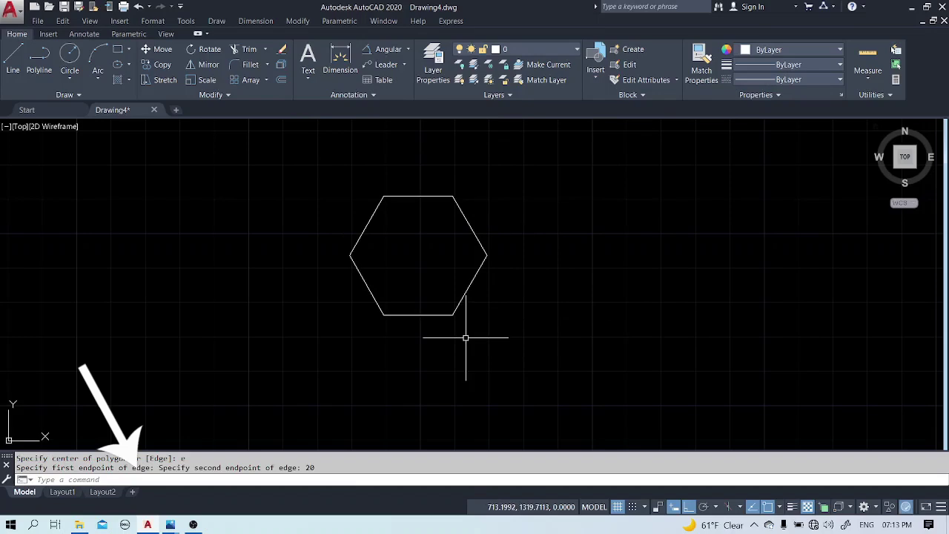
Add a linear dimension to the hexagon's bottom edge, placing it just below the shape.
{"action": "left_click", "coordinate": [407, 50]}
{"action": "left_click", "coordinate": [393, 70]}
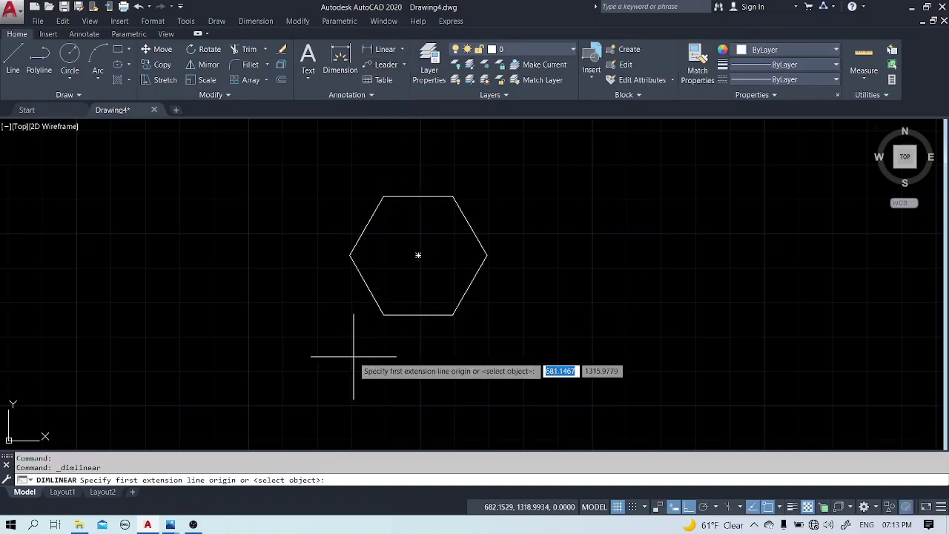
{"action": "left_click", "coordinate": [383, 315]}
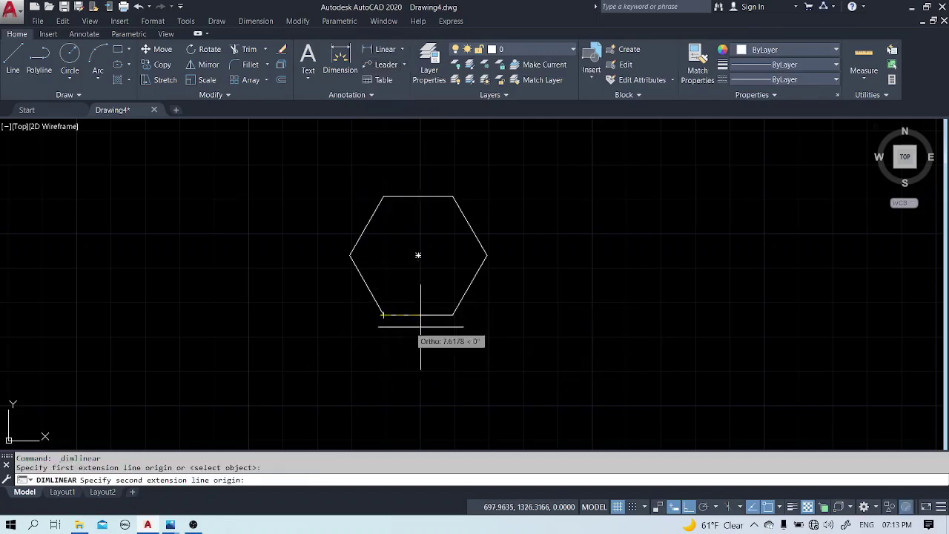
{"action": "left_click", "coordinate": [453, 315]}
{"action": "left_click", "coordinate": [453, 343]}
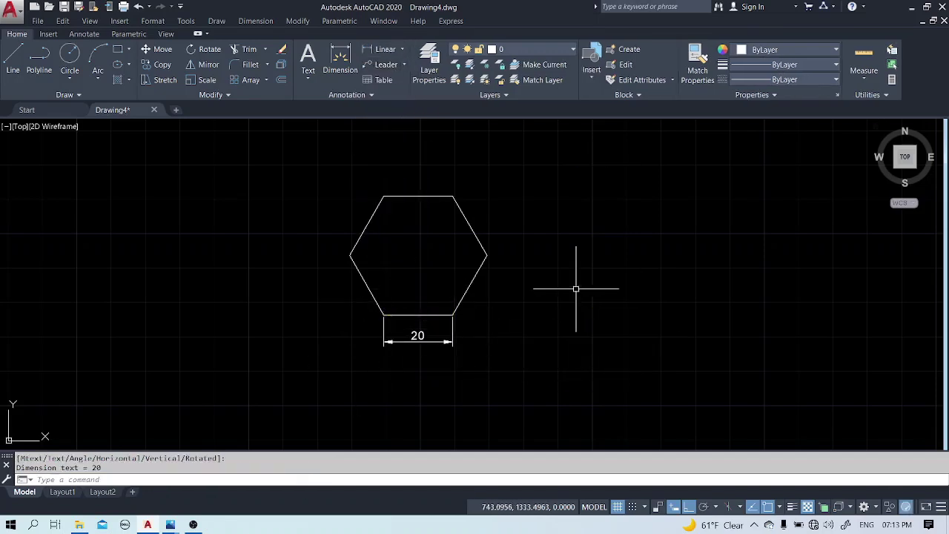
Draw a second 6-sided polygon right of the first, inscribed in a circle of radius 20, consulting polygon.png for the inscribed case.
{"action": "middle_click_drag", "start_coordinate": [633, 275], "coordinate": [442, 290]}
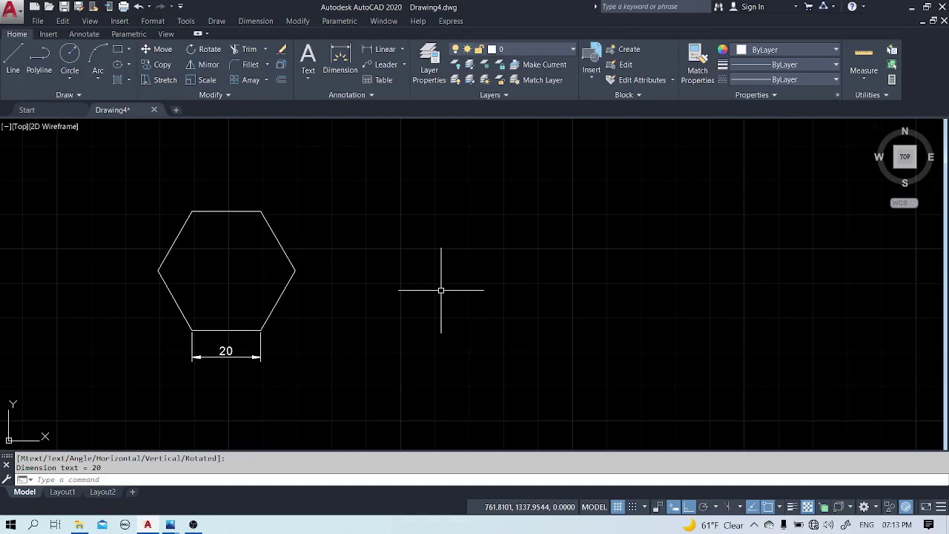
{"action": "type", "text": "POL"}
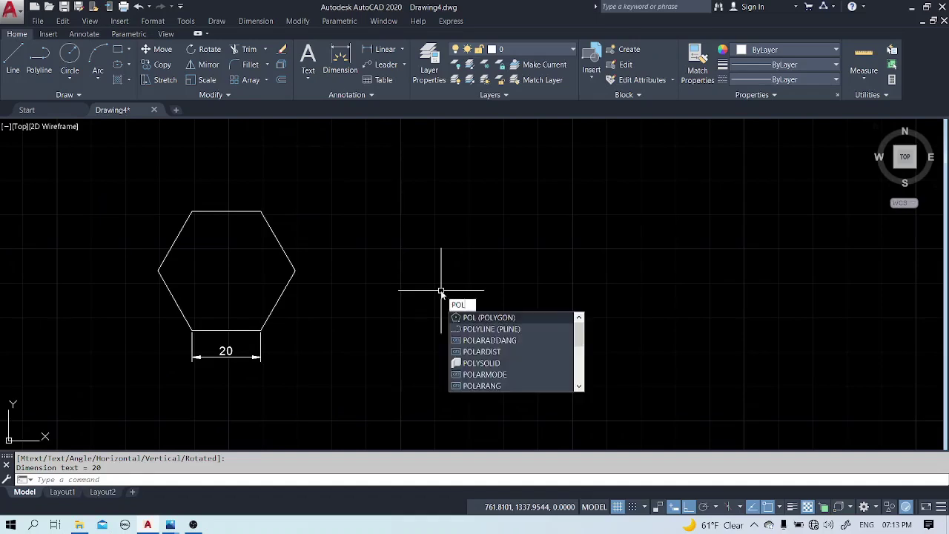
{"action": "key", "text": "Return"}
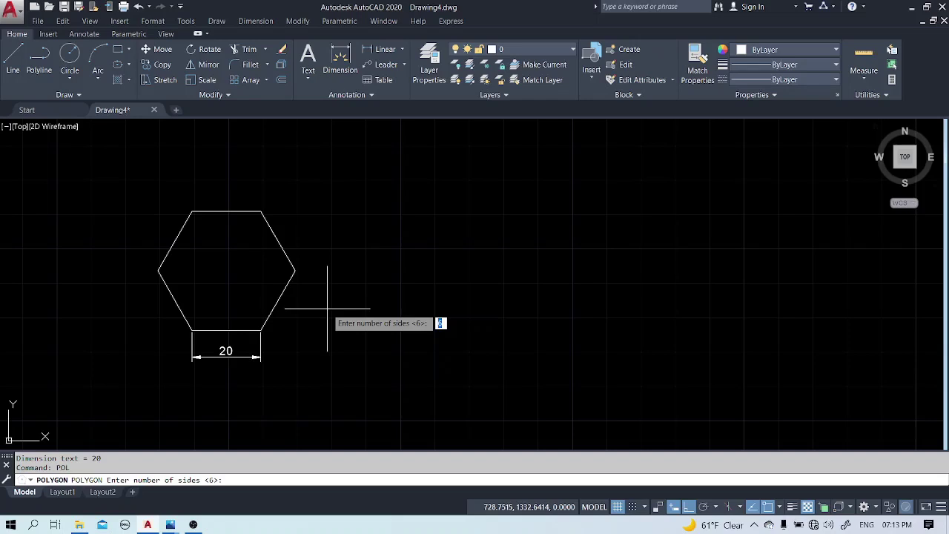
{"action": "key", "text": "Return"}
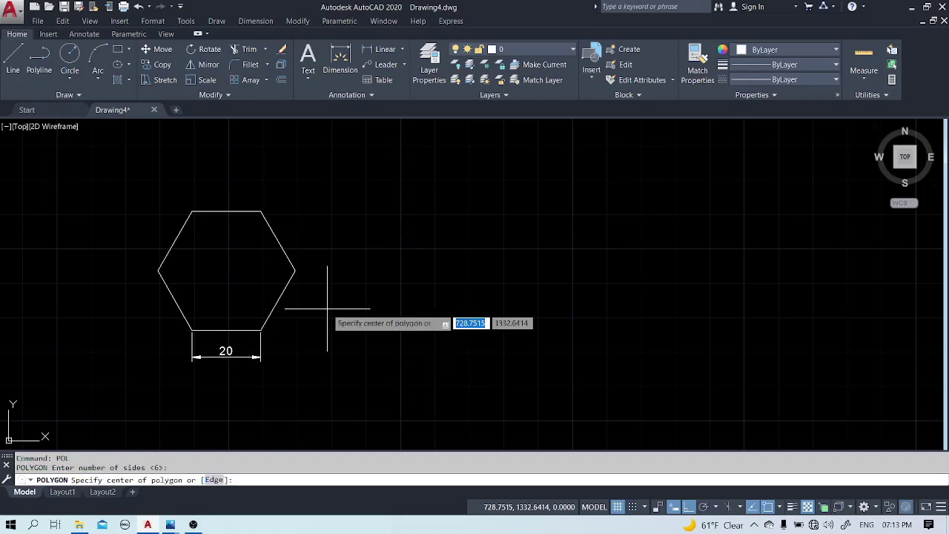
{"action": "left_click", "coordinate": [448, 271]}
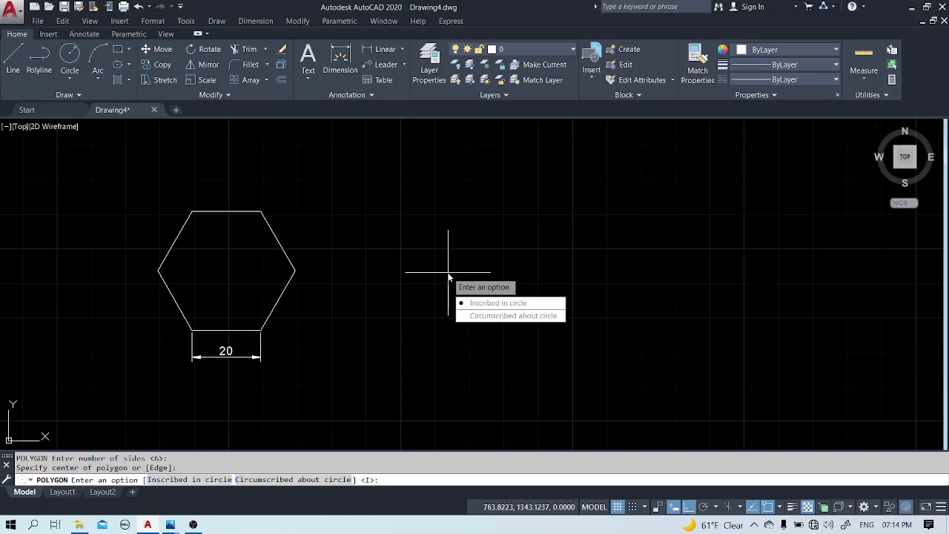
{"action": "type", "text": "i"}
{"action": "key", "text": "Return"}
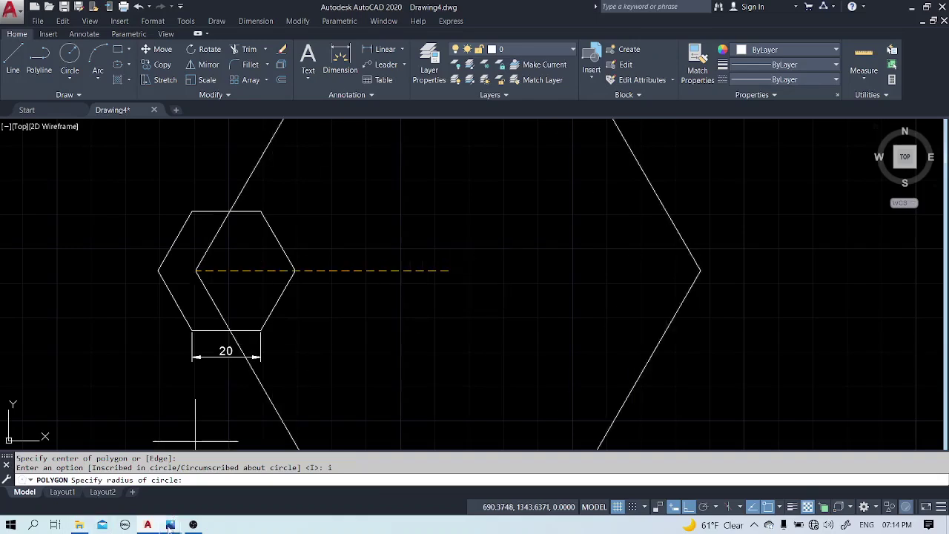
{"action": "mouse_move", "coordinate": [169, 525]}
{"action": "left_click", "coordinate": [100, 464]}
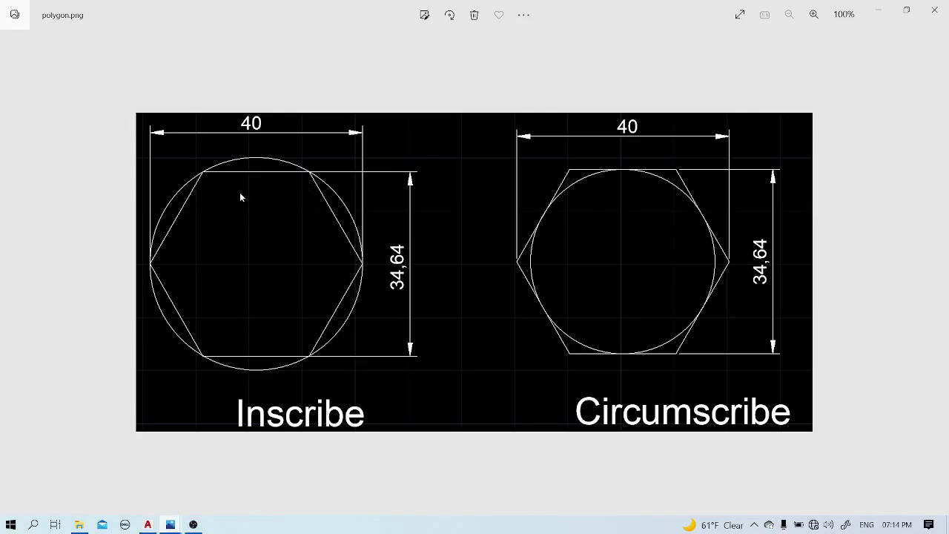
{"action": "left_click", "coordinate": [878, 11]}
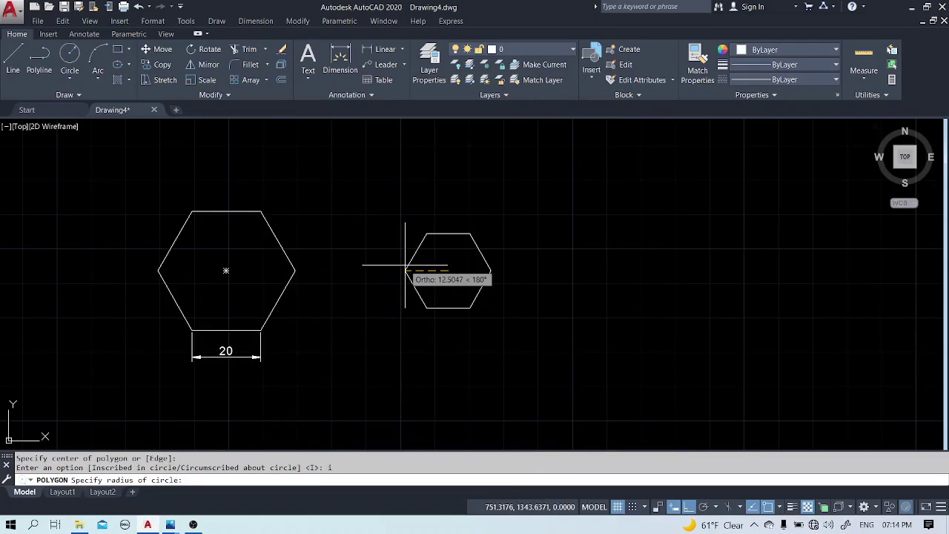
{"action": "type", "text": "20"}
{"action": "key", "text": "Return"}
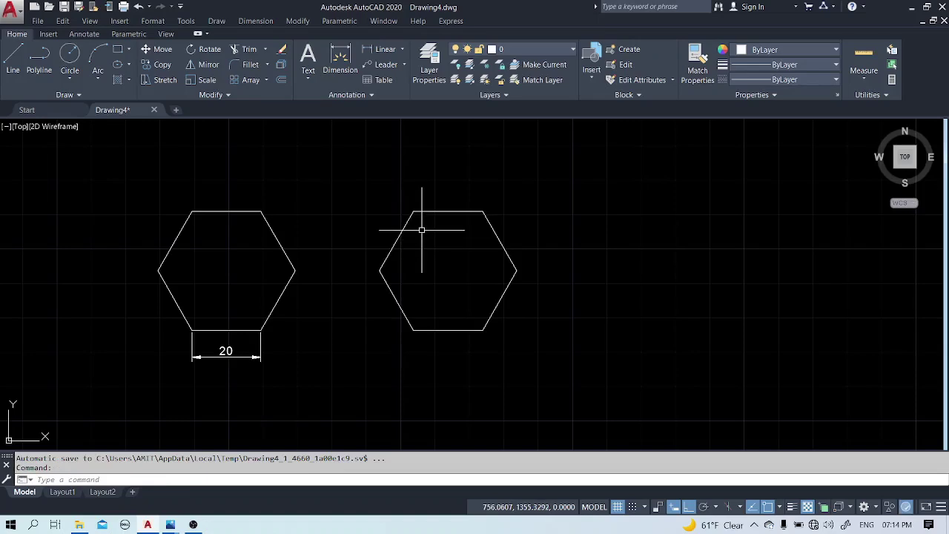
Draw a circle centred on the second hexagon and passing through its vertices.
{"action": "left_click", "coordinate": [72, 63]}
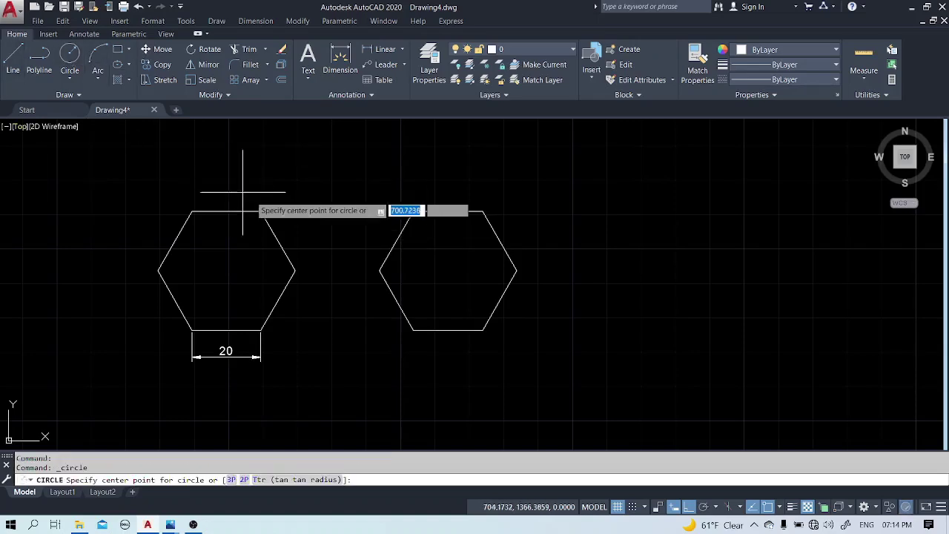
{"action": "left_click", "coordinate": [447, 271]}
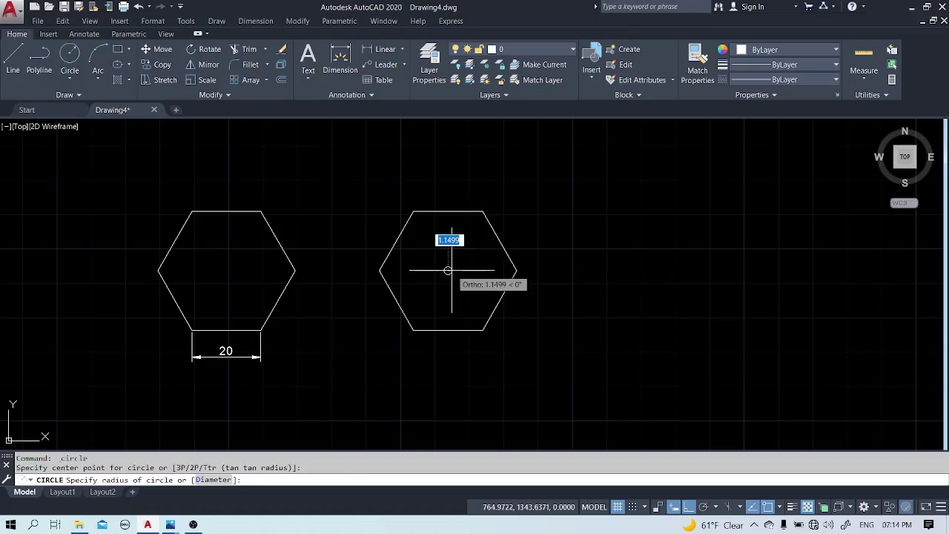
{"action": "left_click", "coordinate": [517, 271]}
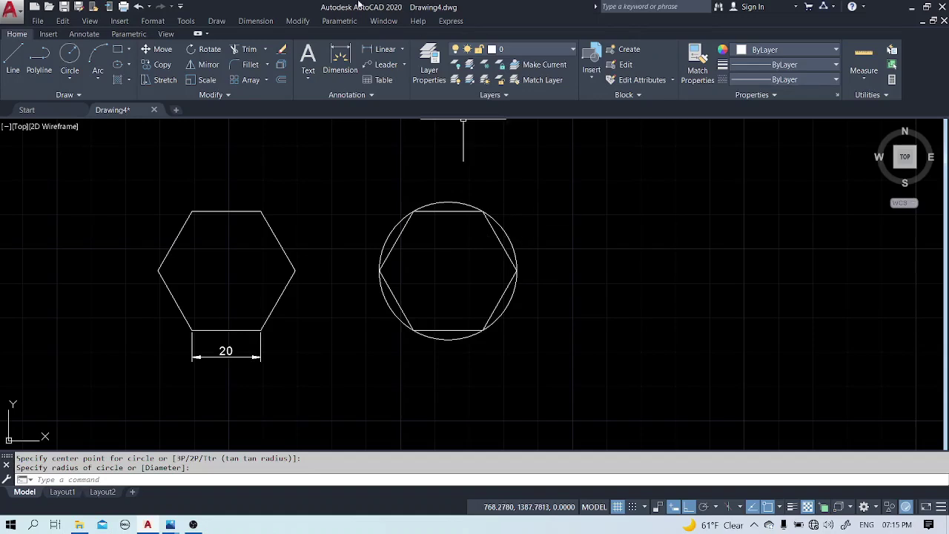
Add a radius dimension to the circle around the second hexagon, placing its text outside at the upper right.
{"action": "left_click", "coordinate": [402, 53]}
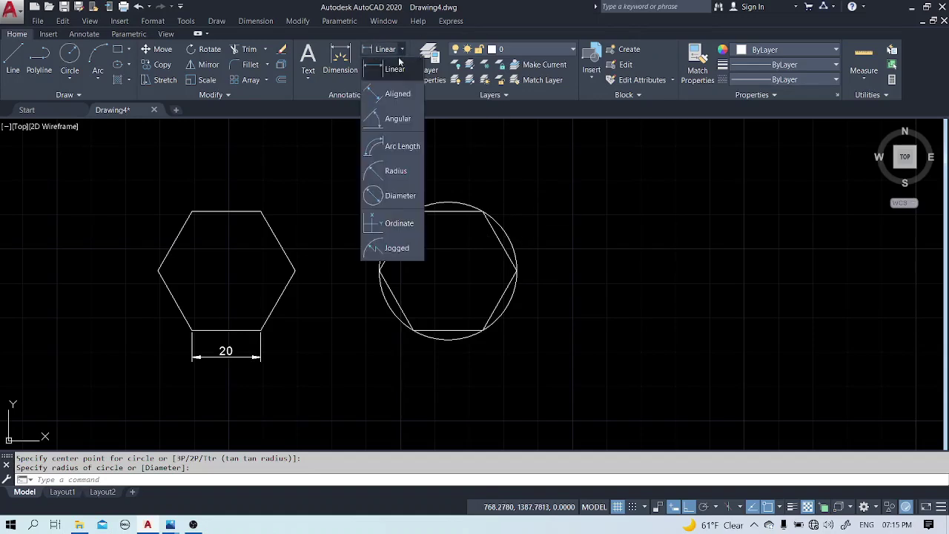
{"action": "left_click", "coordinate": [384, 174]}
{"action": "left_click", "coordinate": [457, 204]}
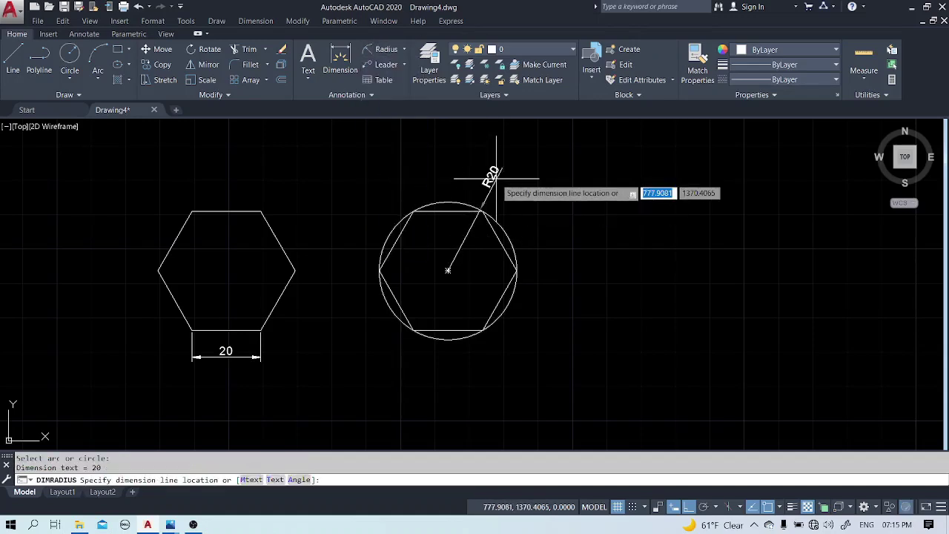
{"action": "left_click", "coordinate": [491, 174]}
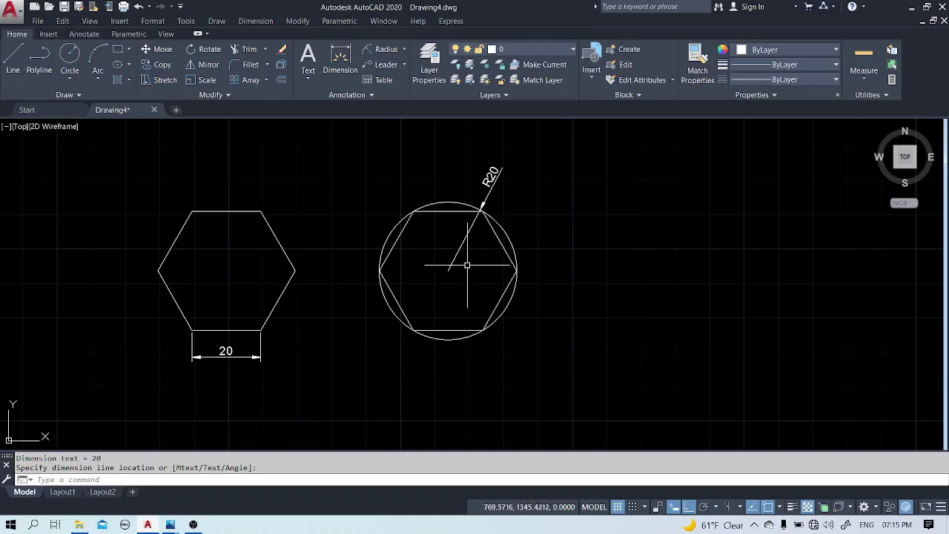
Draw a third 6-sided polygon right of the second, circumscribed about a circle of radius 20.
{"action": "type", "text": "pol"}
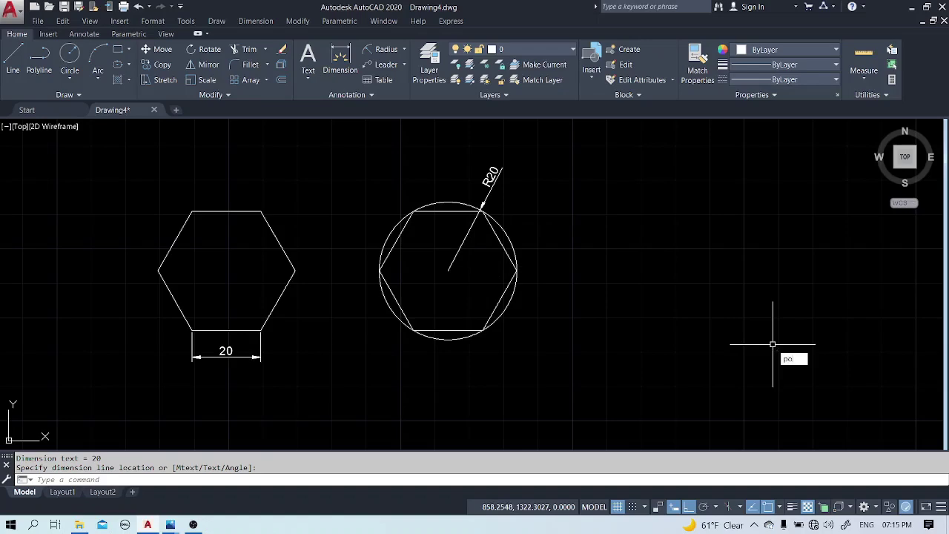
{"action": "key", "text": "Return"}
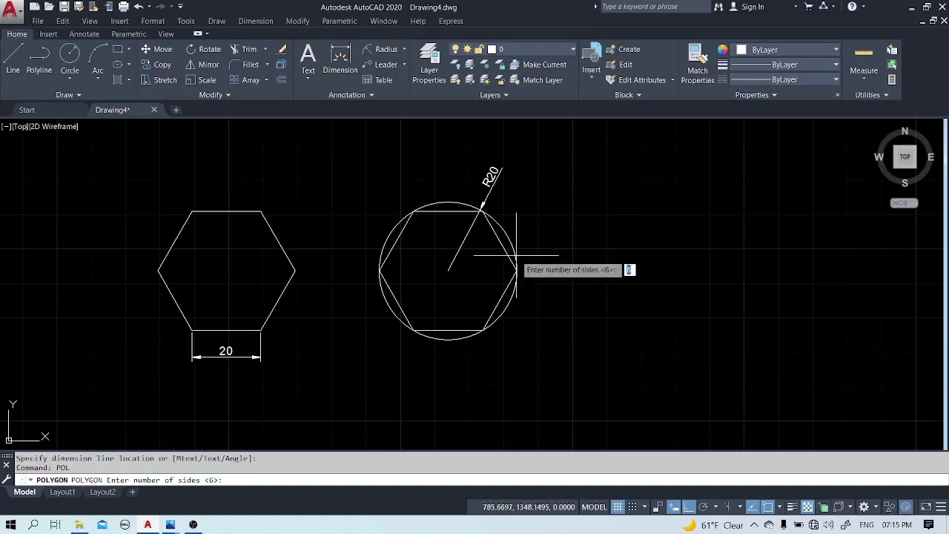
{"action": "key", "text": "Return"}
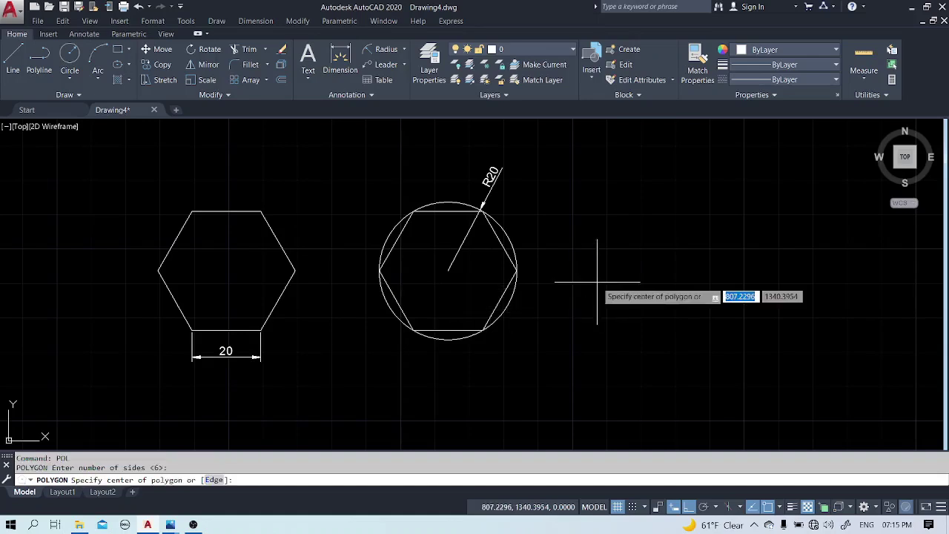
{"action": "left_click", "coordinate": [676, 272]}
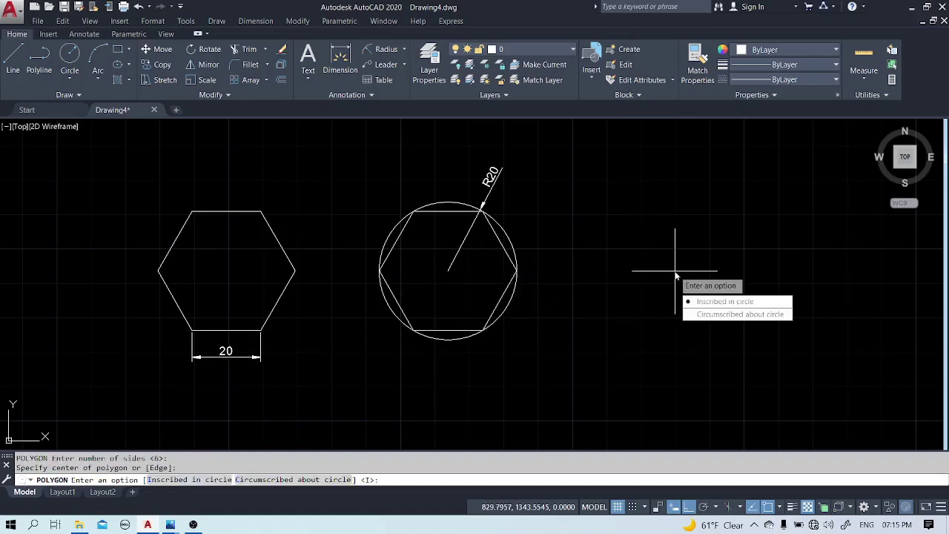
{"action": "left_click", "coordinate": [702, 315]}
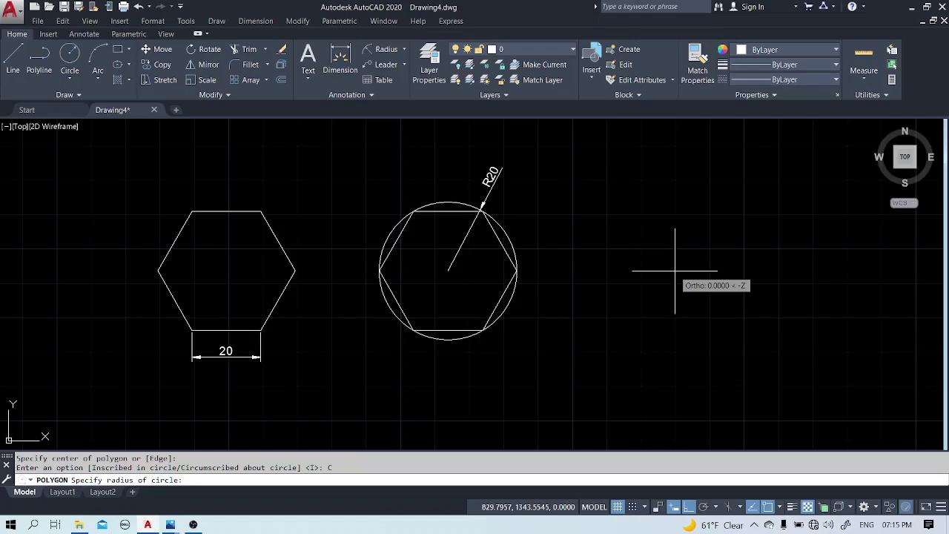
{"action": "type", "text": "20"}
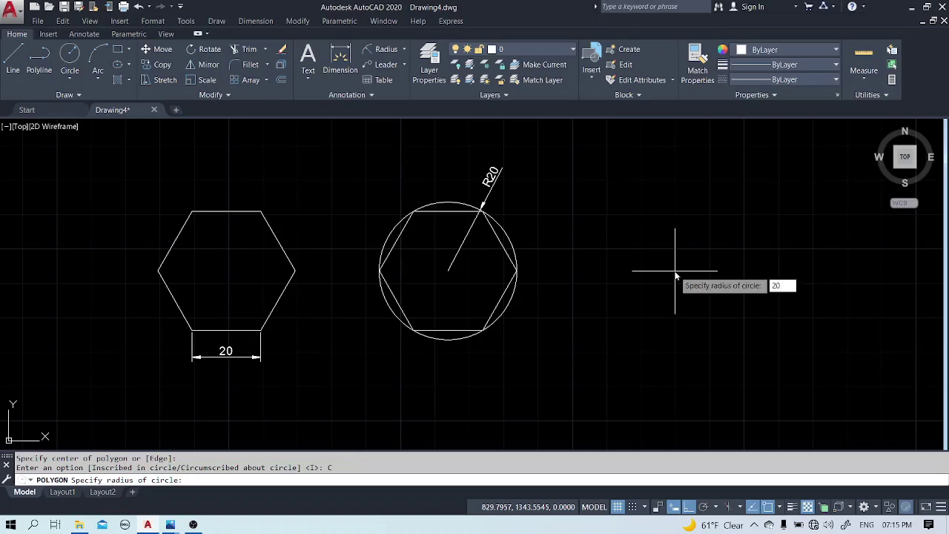
{"action": "key", "text": "Return"}
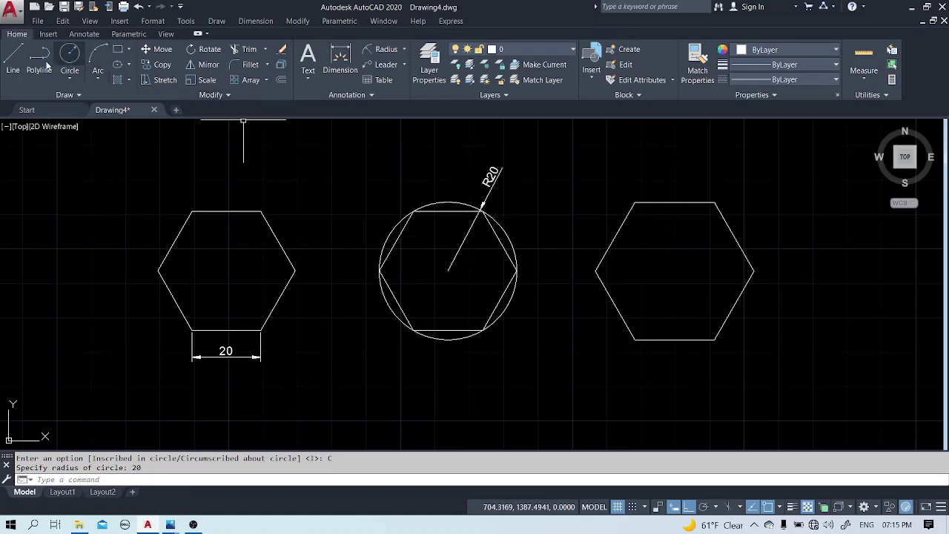
Draw a circle centred on the third hexagon and touching the midpoints of its sides.
{"action": "left_click", "coordinate": [70, 56]}
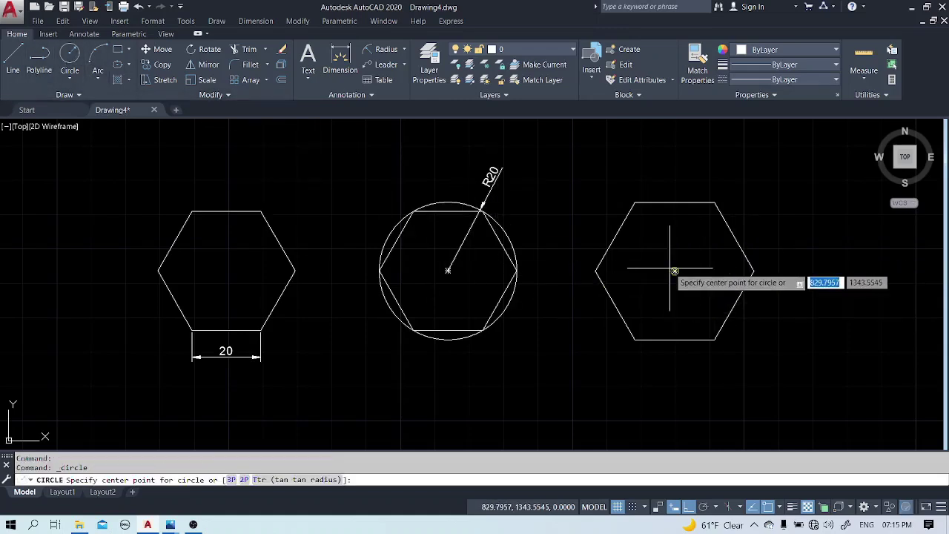
{"action": "left_click", "coordinate": [675, 270]}
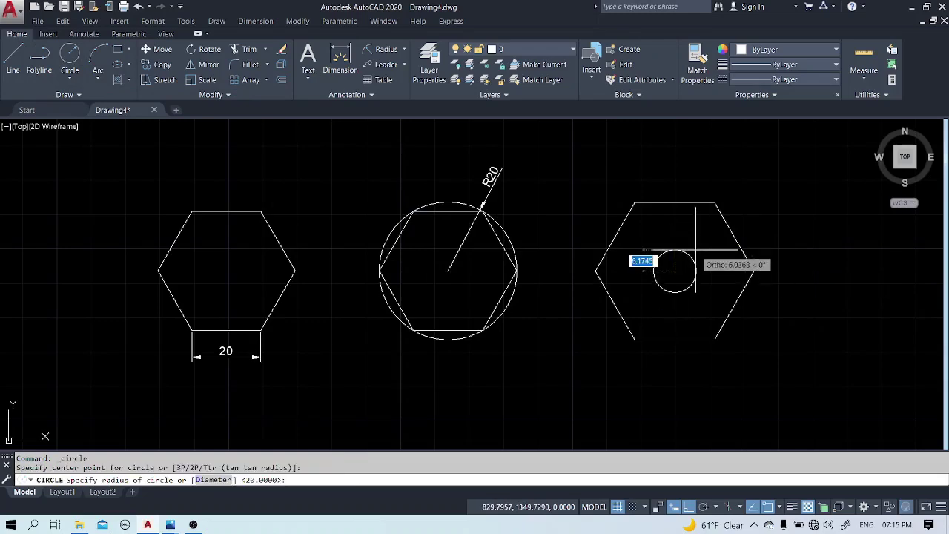
{"action": "left_click", "coordinate": [732, 235]}
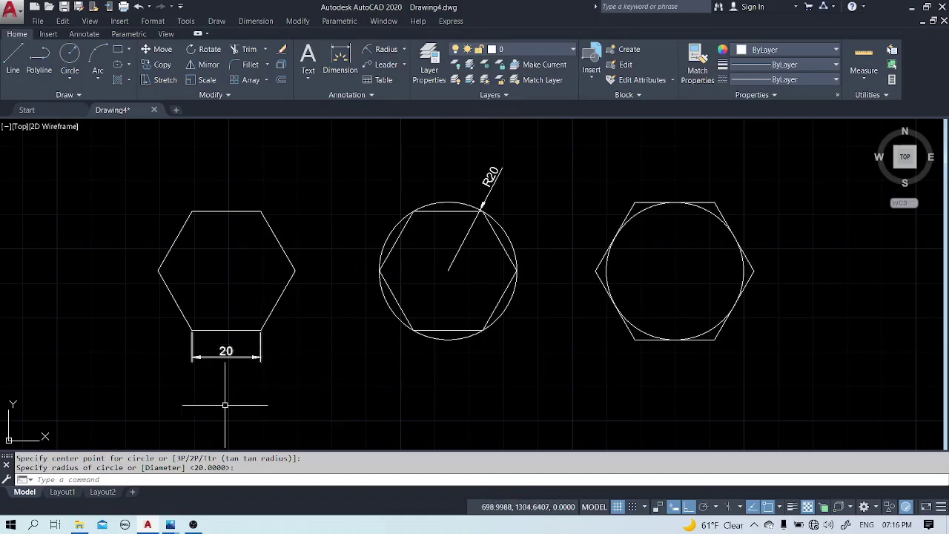
Compare the inscribed and circumscribed hexagons in polygon.png and close the image.
{"action": "mouse_move", "coordinate": [174, 524]}
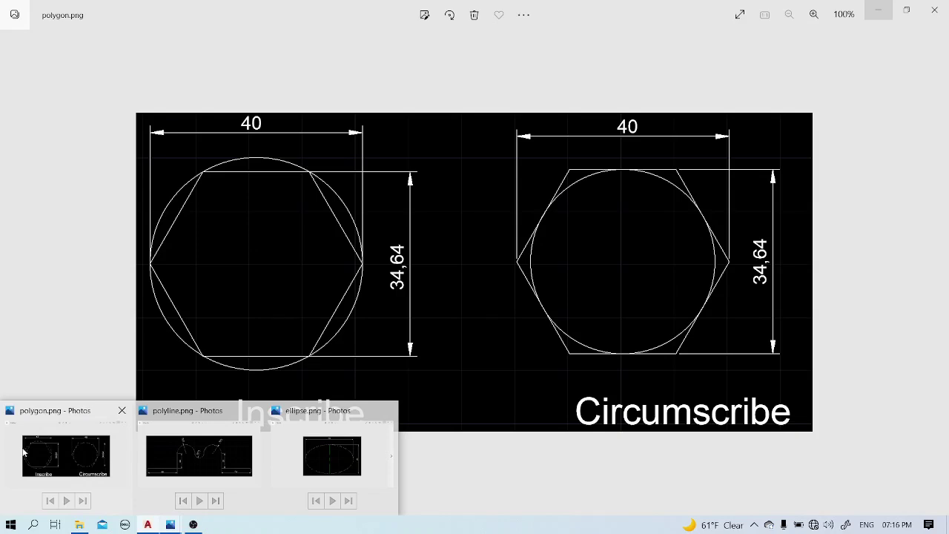
{"action": "left_click", "coordinate": [40, 452]}
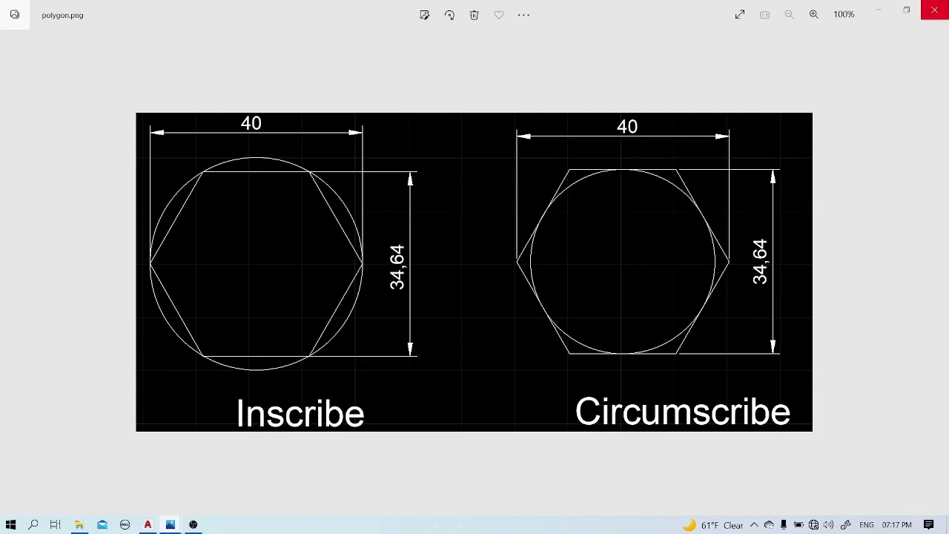
{"action": "left_click", "coordinate": [934, 12]}
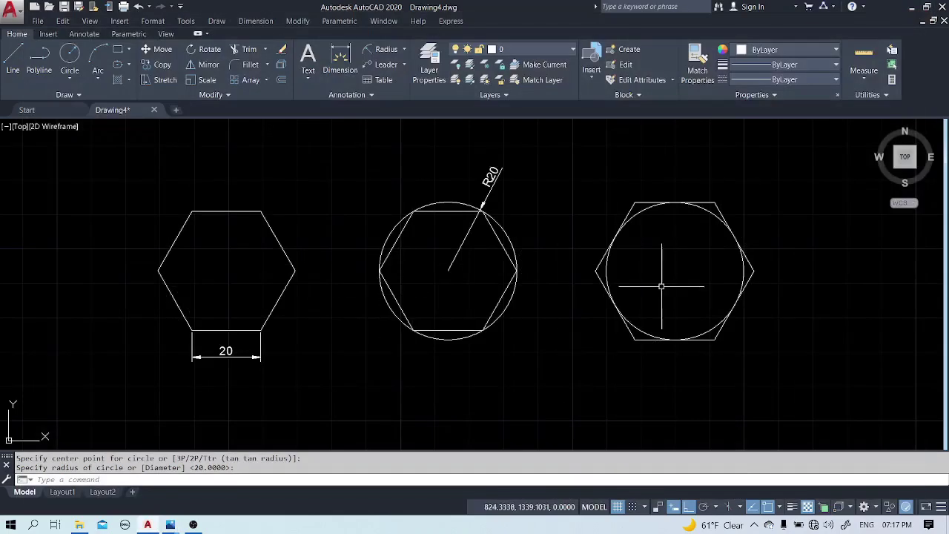
Start a single-line text in the empty space right of the third hexagon, with height 5 and rotation angle 30.
{"action": "scroll", "coordinate": [366, 273], "scroll_direction": "down", "scroll_amount": 6}
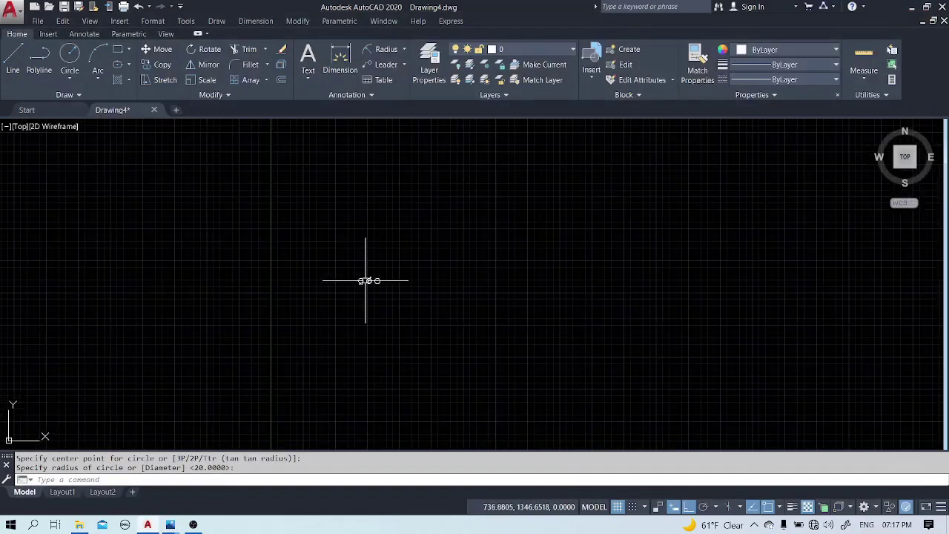
{"action": "scroll", "coordinate": [365, 279], "scroll_direction": "up", "scroll_amount": 4}
{"action": "scroll", "coordinate": [365, 279], "scroll_direction": "up", "scroll_amount": 2}
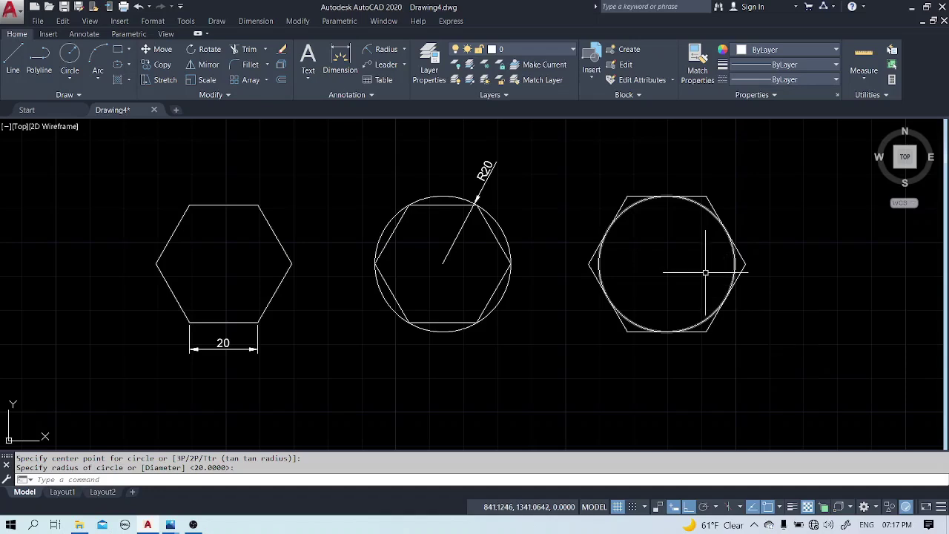
{"action": "middle_click_drag", "start_coordinate": [789, 292], "coordinate": [329, 300]}
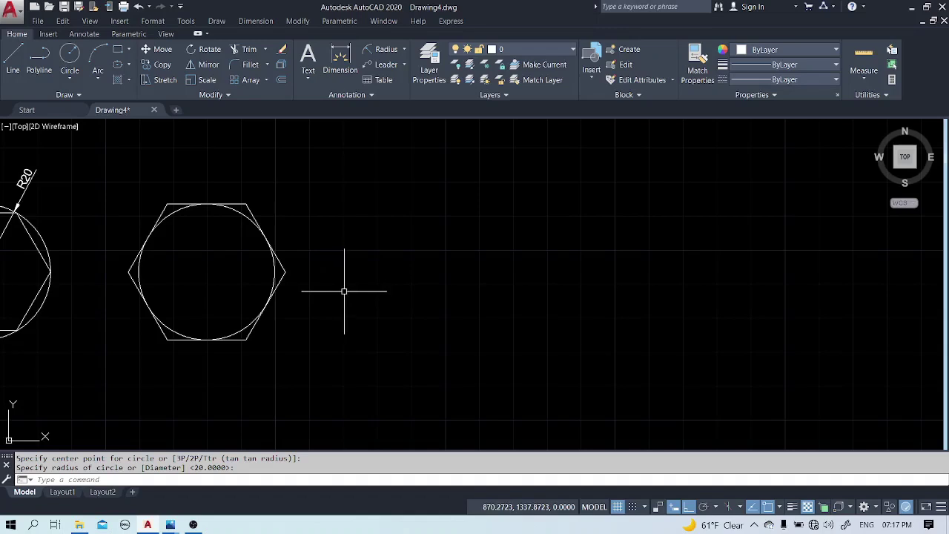
{"action": "middle_click_drag", "start_coordinate": [464, 251], "coordinate": [418, 259]}
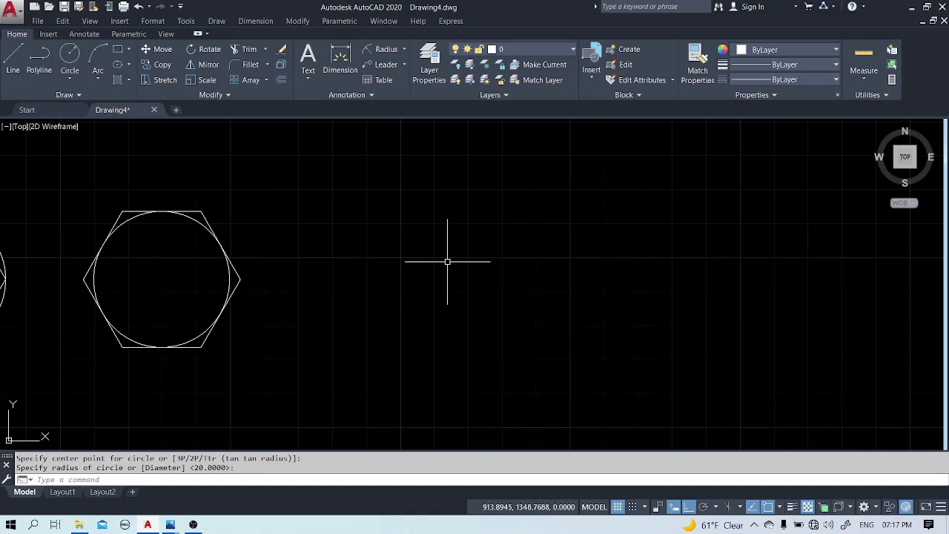
{"action": "type", "text": "DT"}
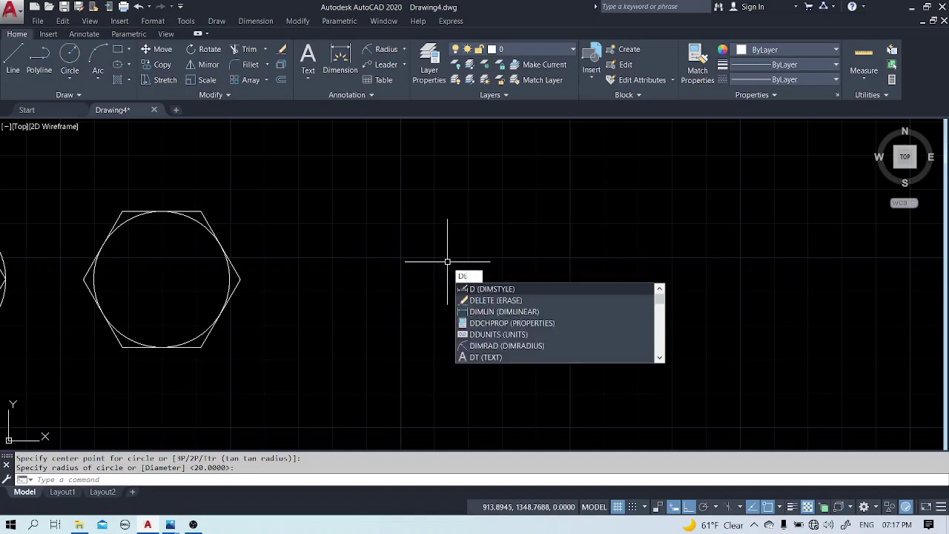
{"action": "key", "text": "Return"}
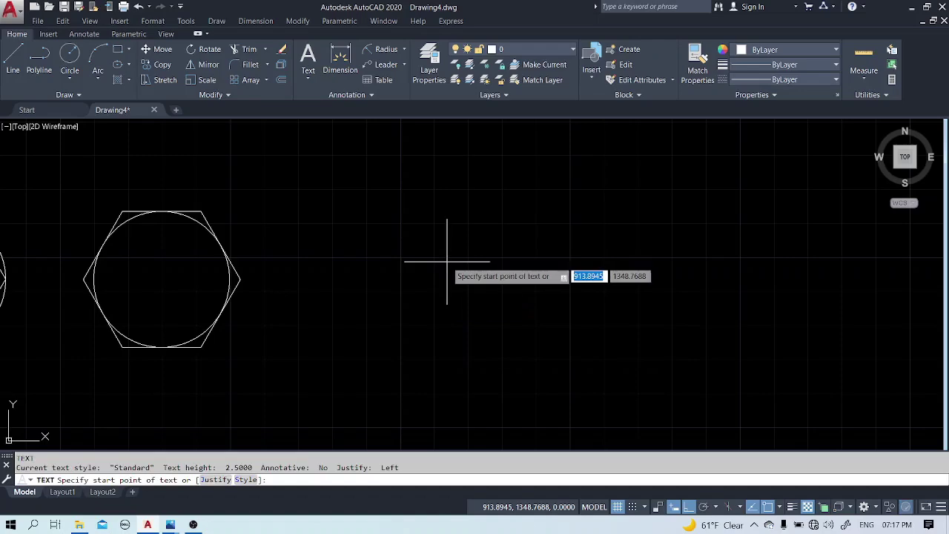
{"action": "left_click", "coordinate": [404, 282]}
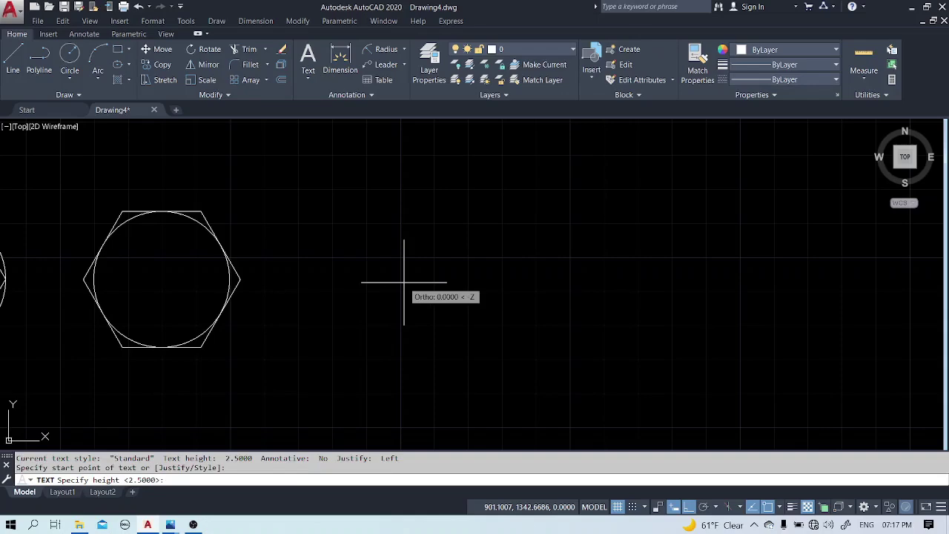
{"action": "type", "text": "5"}
{"action": "key", "text": "Return"}
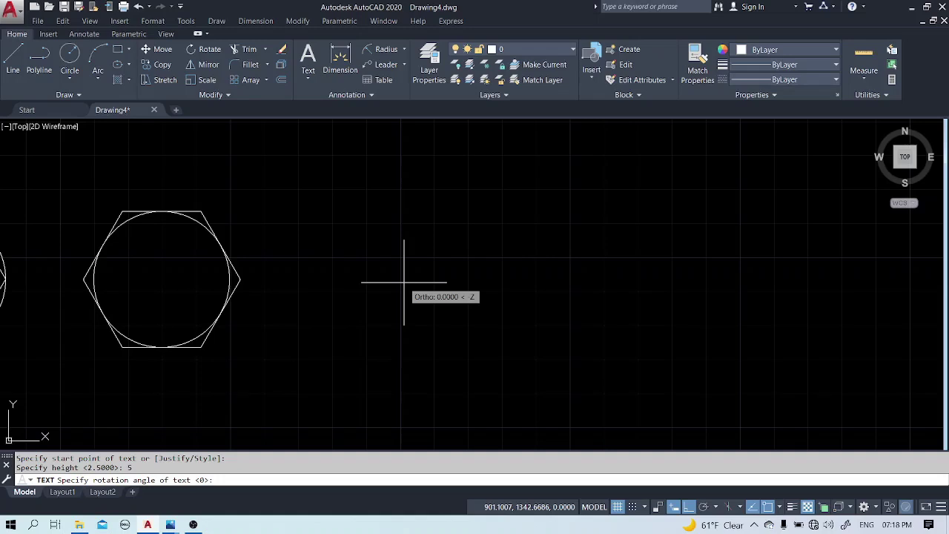
{"action": "type", "text": "30"}
{"action": "key", "text": "Return"}
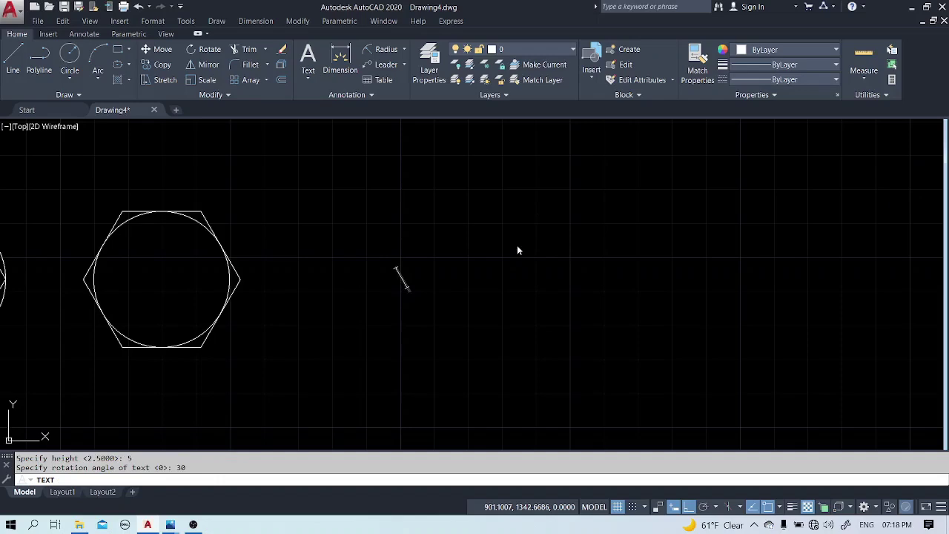
Write ENGINEERING PATHSHALA on the first line and the instructor's name on the second, and finish the text.
{"action": "type", "text": "ENGI"}
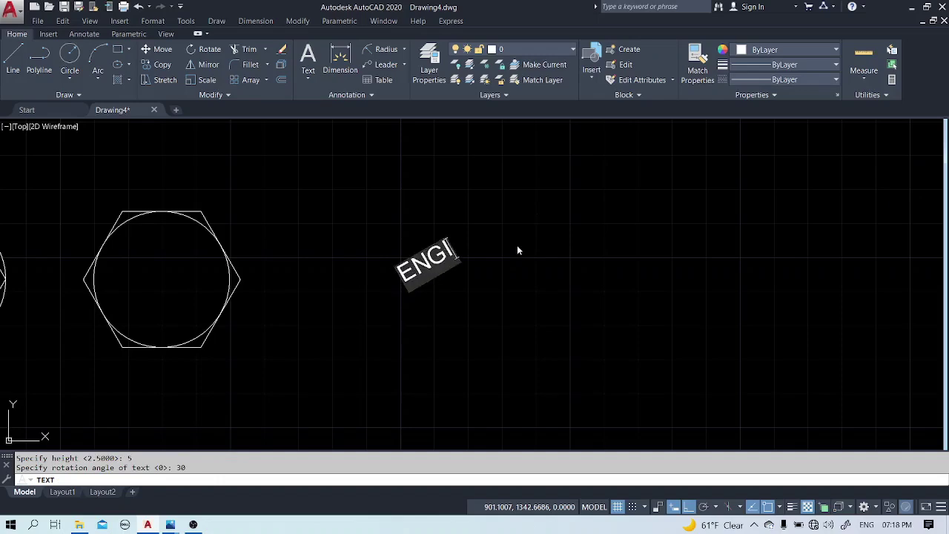
{"action": "type", "text": "NEERING "}
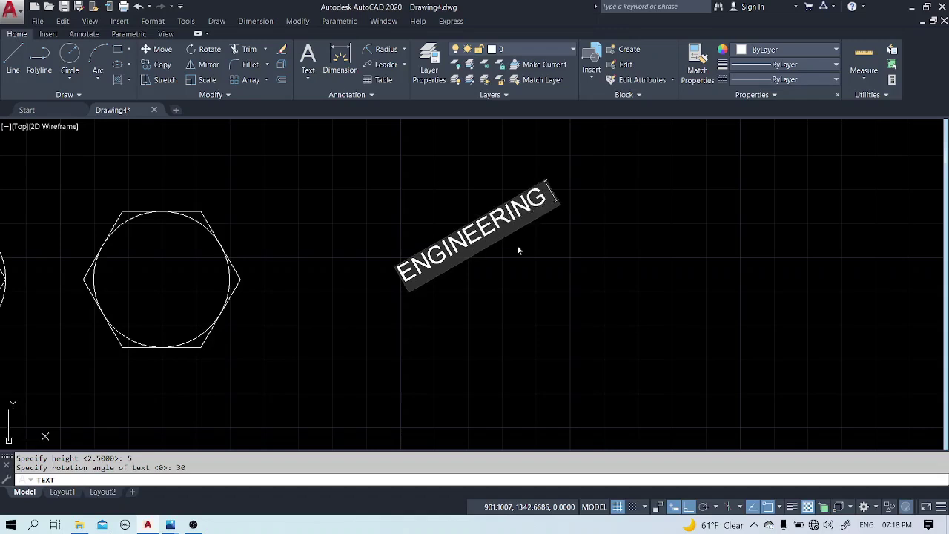
{"action": "type", "text": "PATHSHALA"}
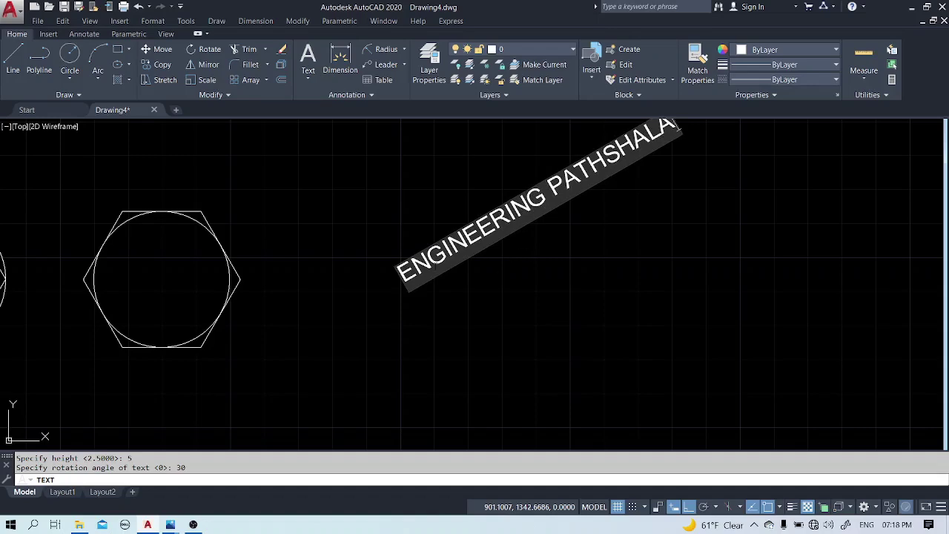
{"action": "mouse_move", "coordinate": [593, 275]}
{"action": "middle_mouse_down"}
{"action": "mouse_move", "coordinate": [612, 263]}
{"action": "mouse_move", "coordinate": [507, 341]}
{"action": "middle_mouse_up"}
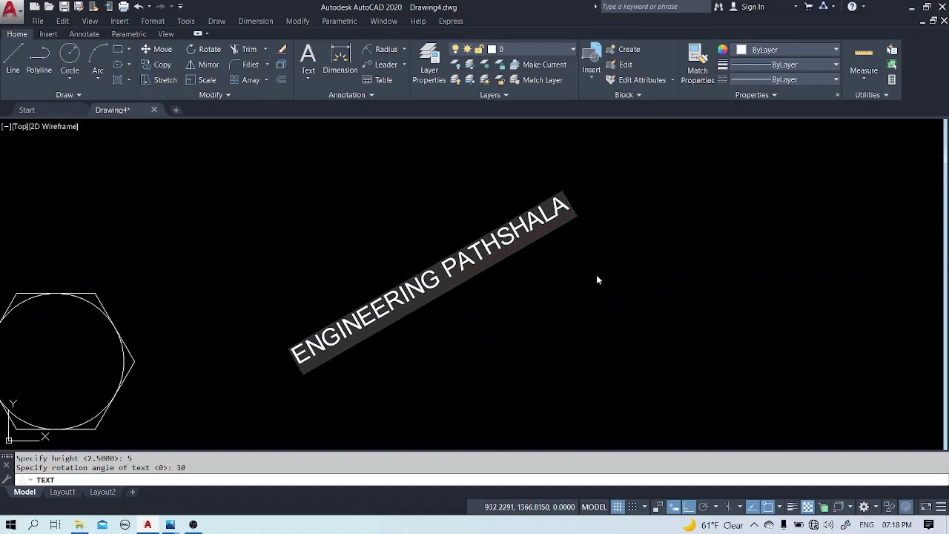
{"action": "key", "text": "Return"}
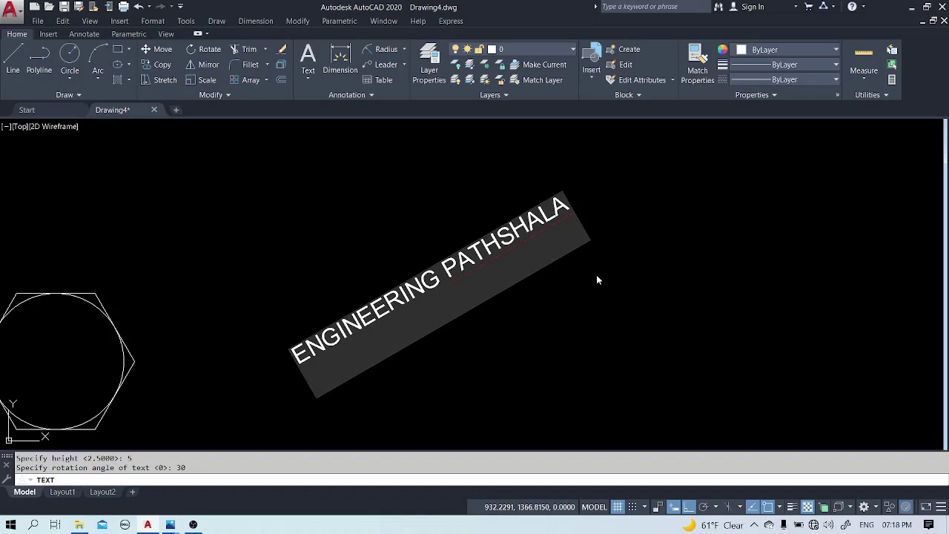
{"action": "type", "text": "A.M. SIR"}
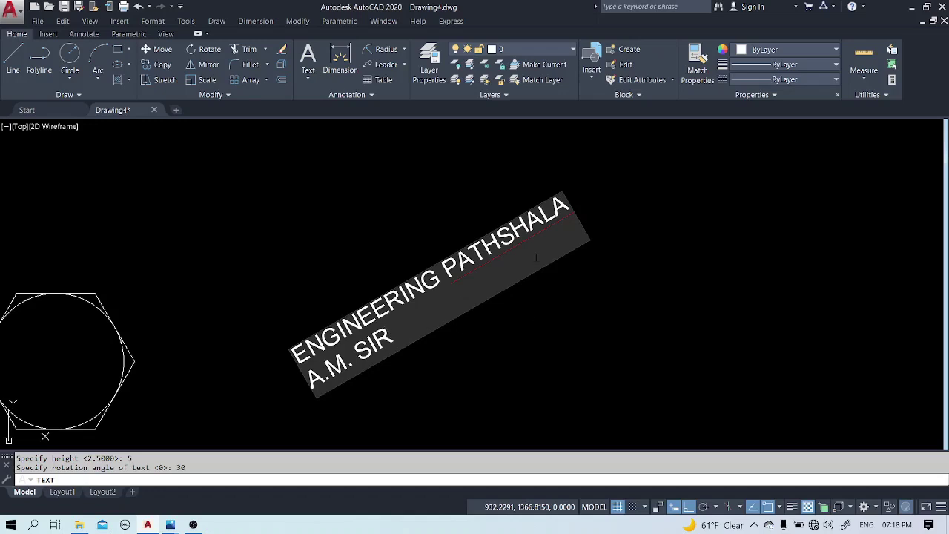
{"action": "left_click", "coordinate": [244, 206]}
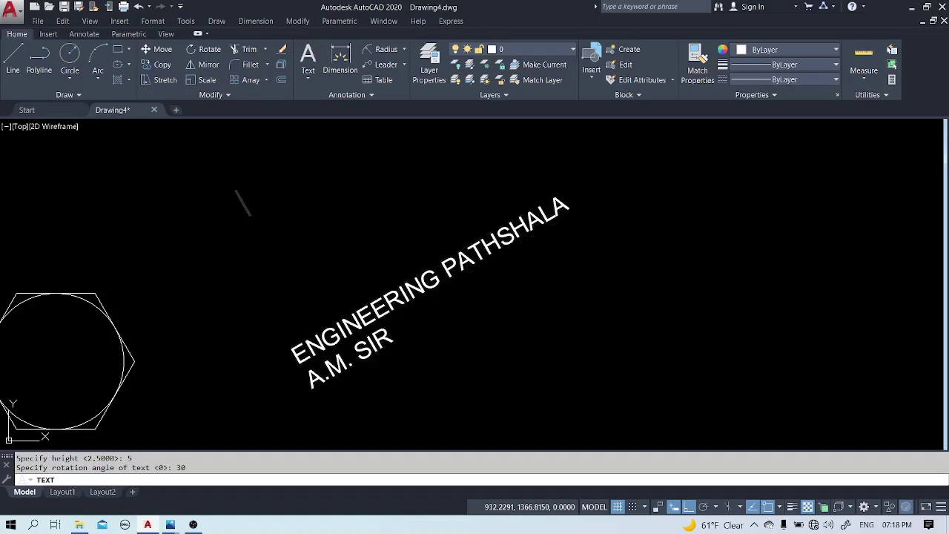
{"action": "key", "text": "Escape"}
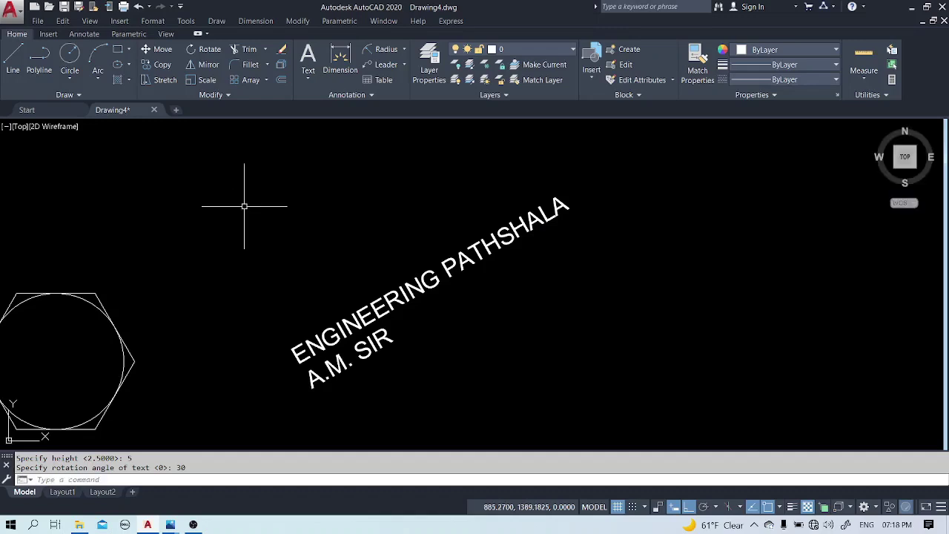
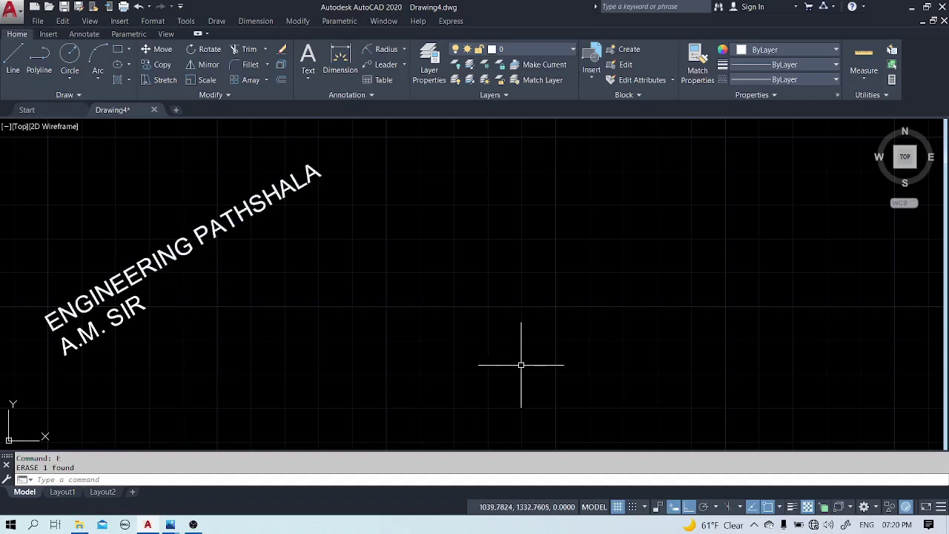
Add multiline text in the space right of the slanted text, with AUTO CAD COURSE on the first line and PROFESSIONAL on the second.
{"action": "type", "text": "MT"}
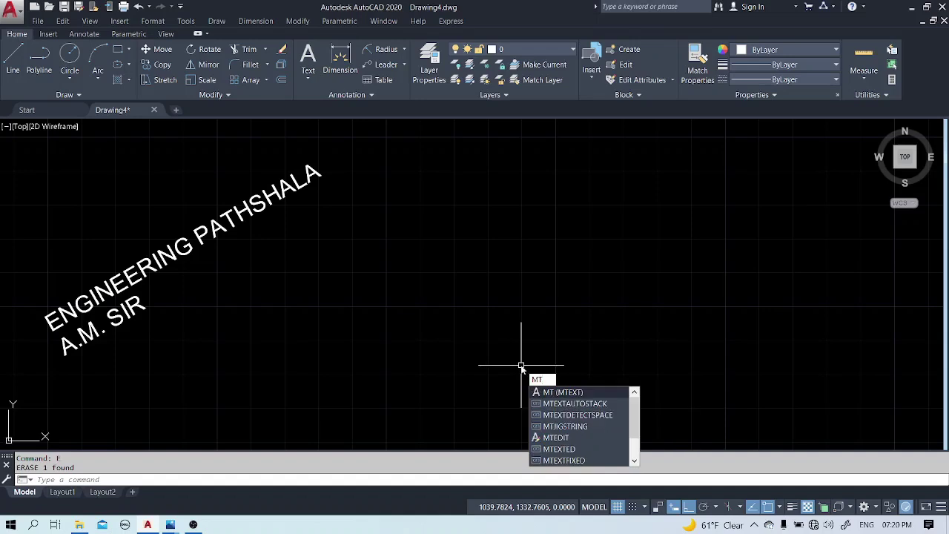
{"action": "key", "text": "Return"}
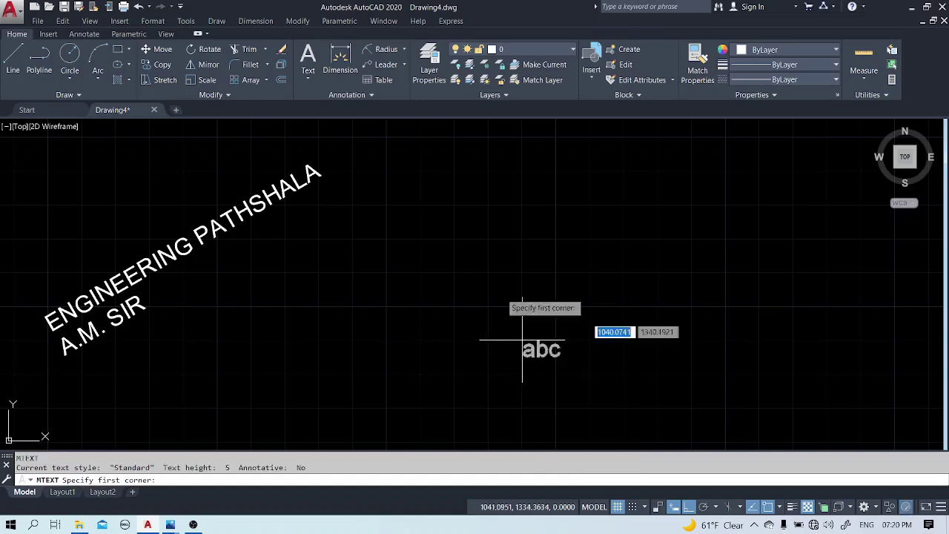
{"action": "left_click", "coordinate": [409, 170]}
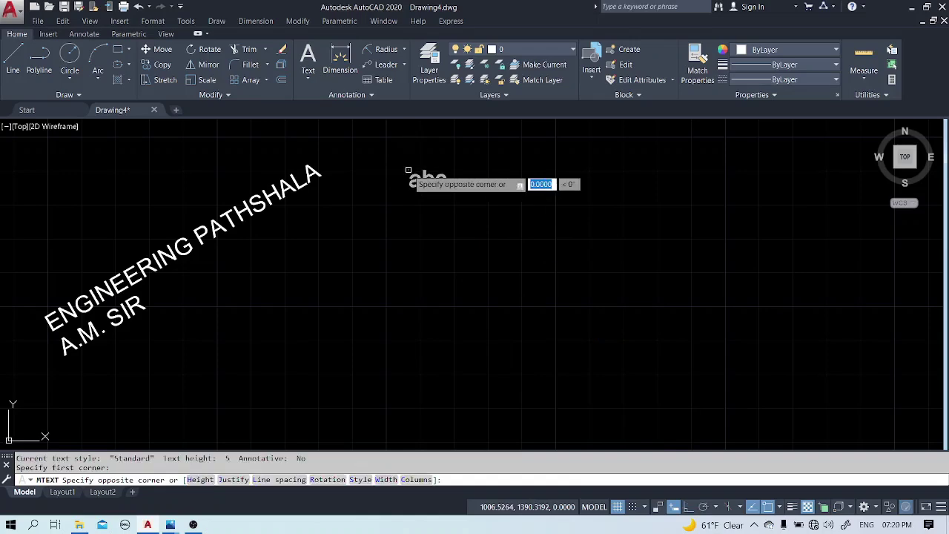
{"action": "left_click", "coordinate": [734, 359]}
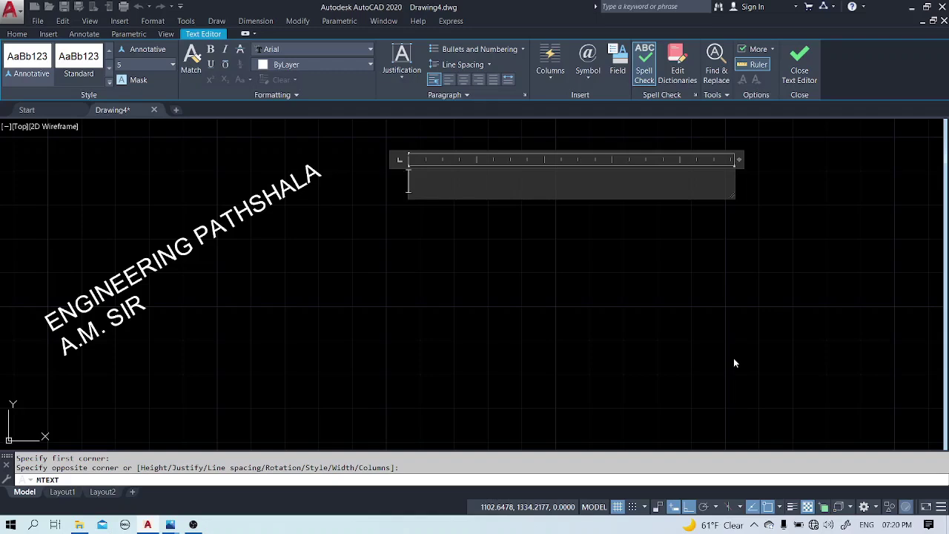
{"action": "type", "text": "AUTO CAD"}
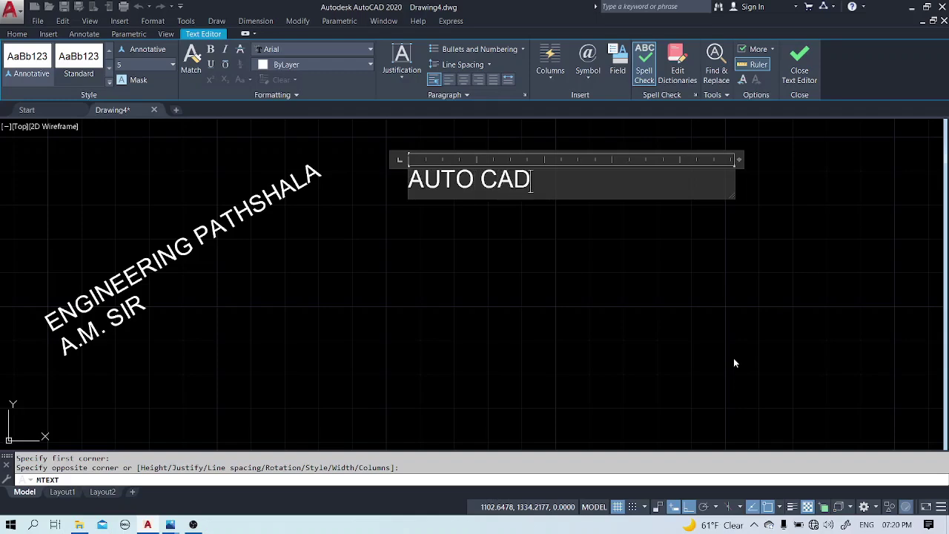
{"action": "type", "text": " COURSE"}
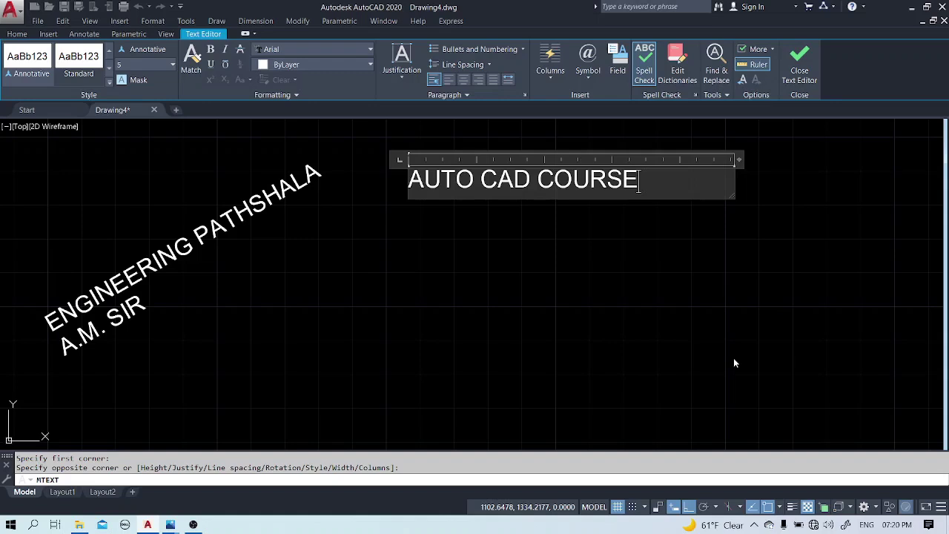
{"action": "key", "text": "Return"}
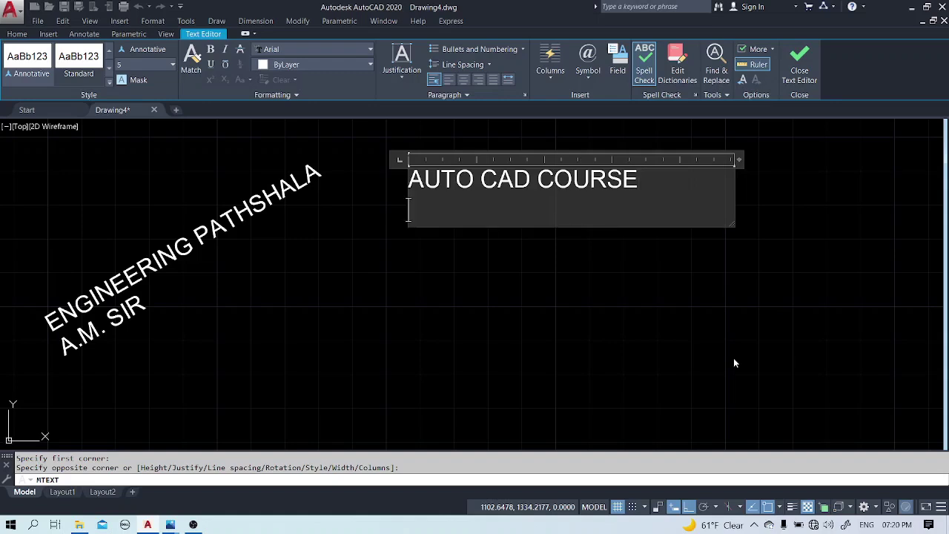
{"action": "type", "text": "PROFESS"}
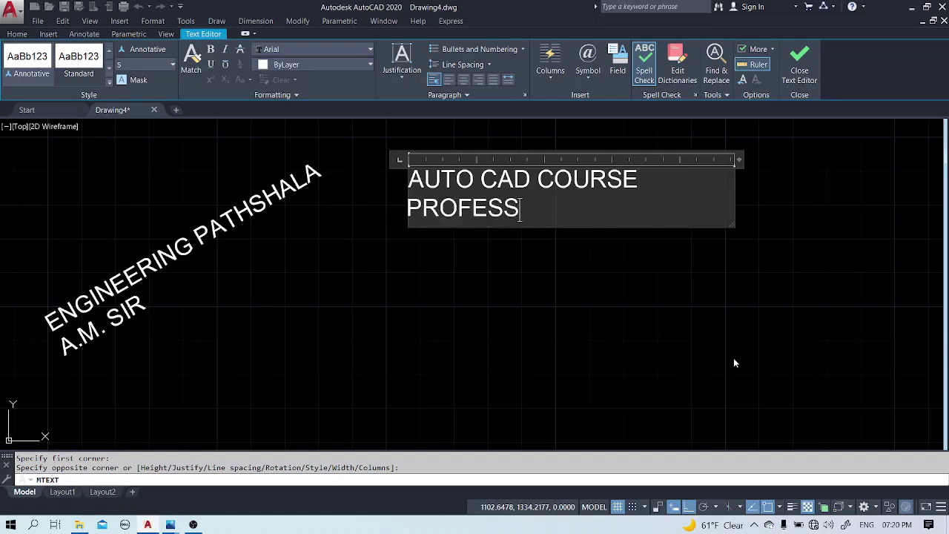
{"action": "type", "text": "IONAL"}
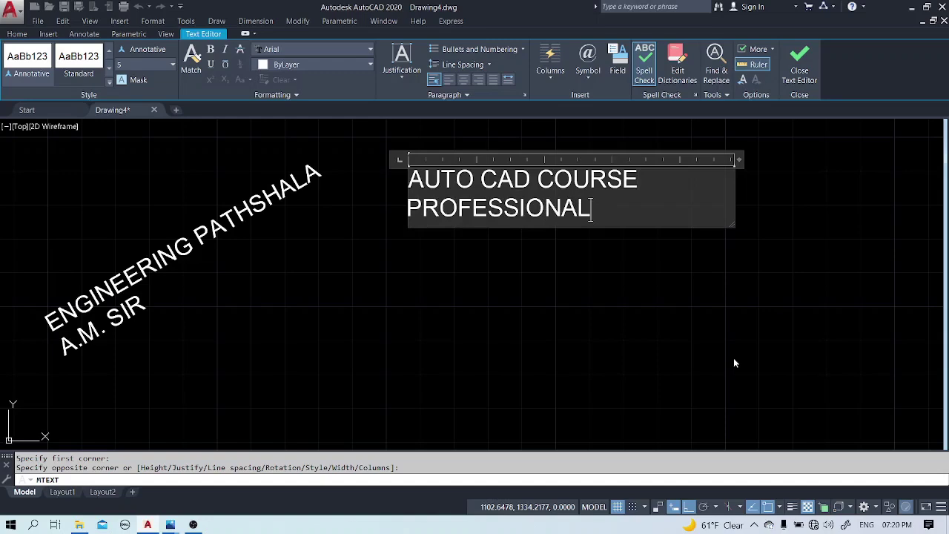
{"action": "left_click", "coordinate": [437, 311]}
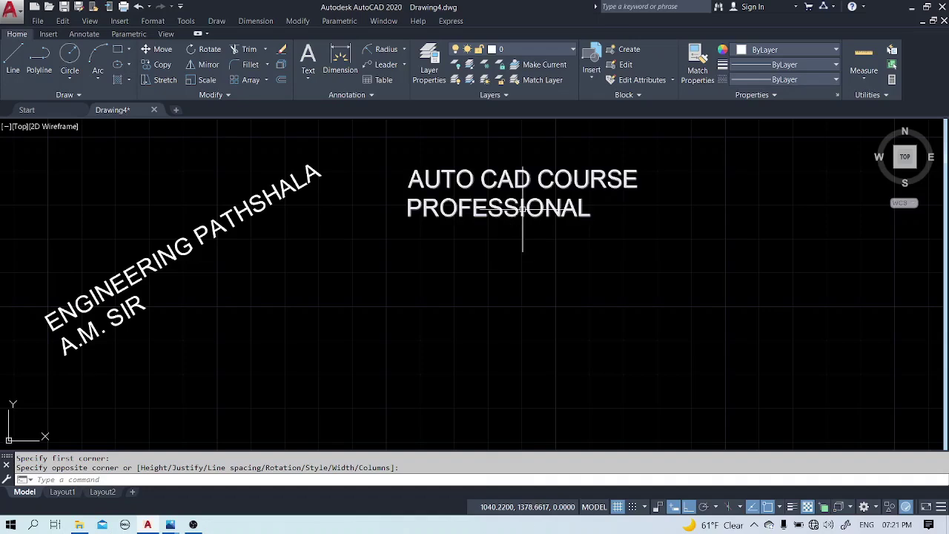
Select the multiline text and the slanted single-line texts in turn to compare how their lines are grouped as objects.
{"action": "left_click", "coordinate": [608, 178]}
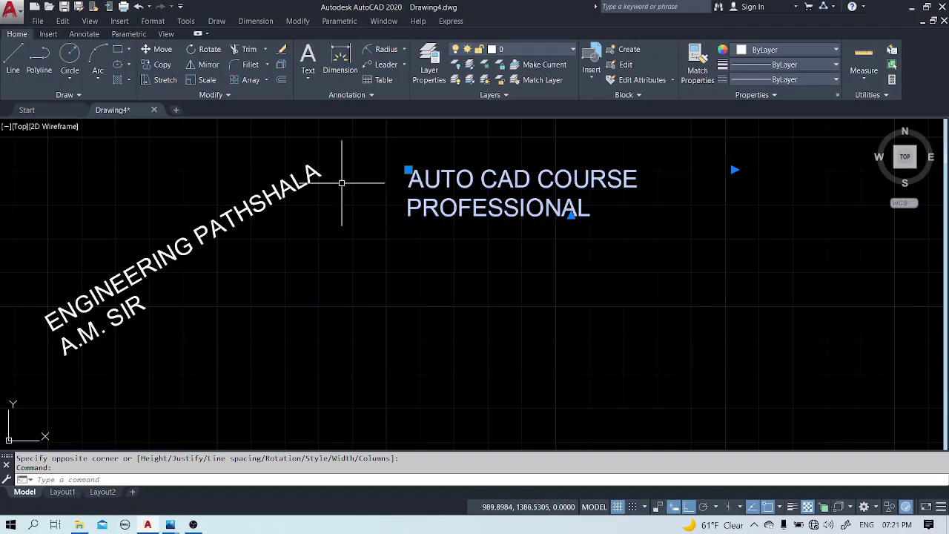
{"action": "left_click", "coordinate": [257, 206]}
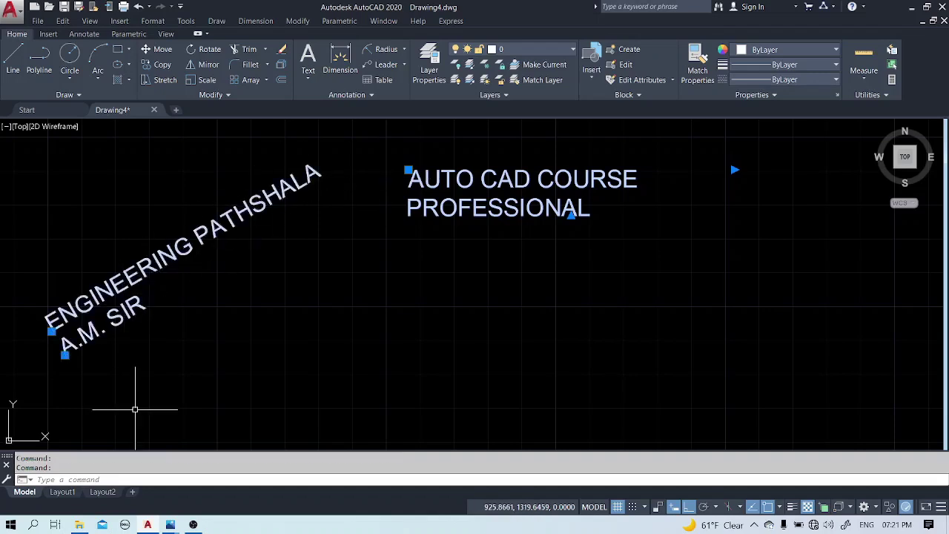
{"action": "key", "text": "Escape"}
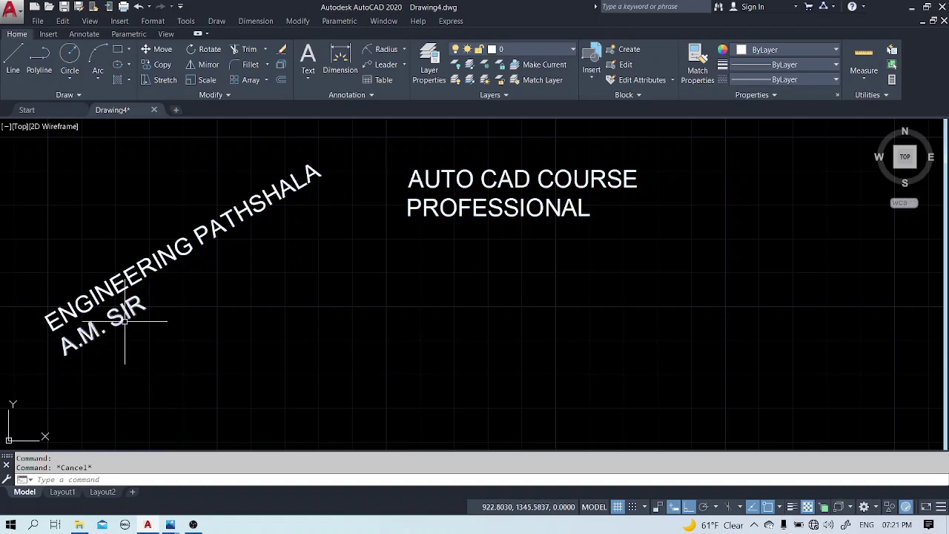
{"action": "middle_click_drag", "start_coordinate": [218, 339], "coordinate": [379, 331]}
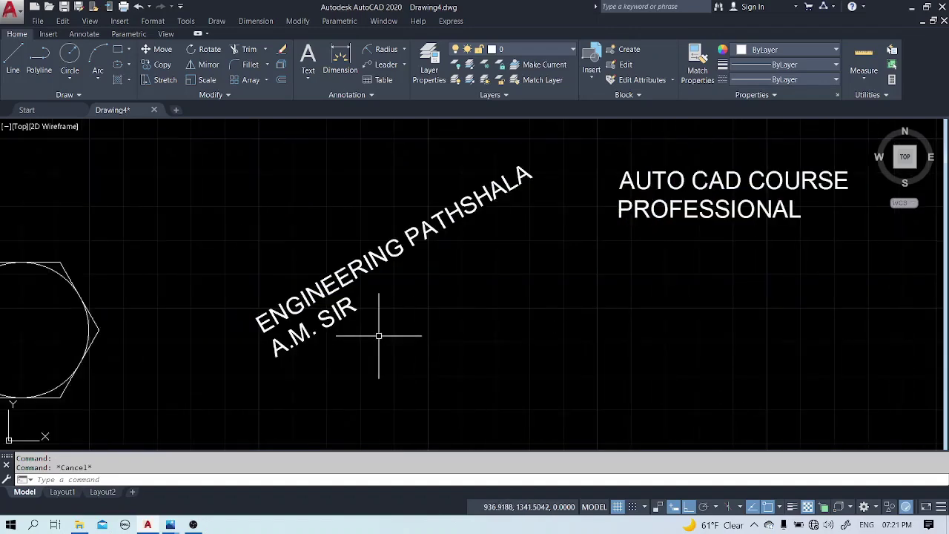
{"action": "left_click", "coordinate": [335, 316]}
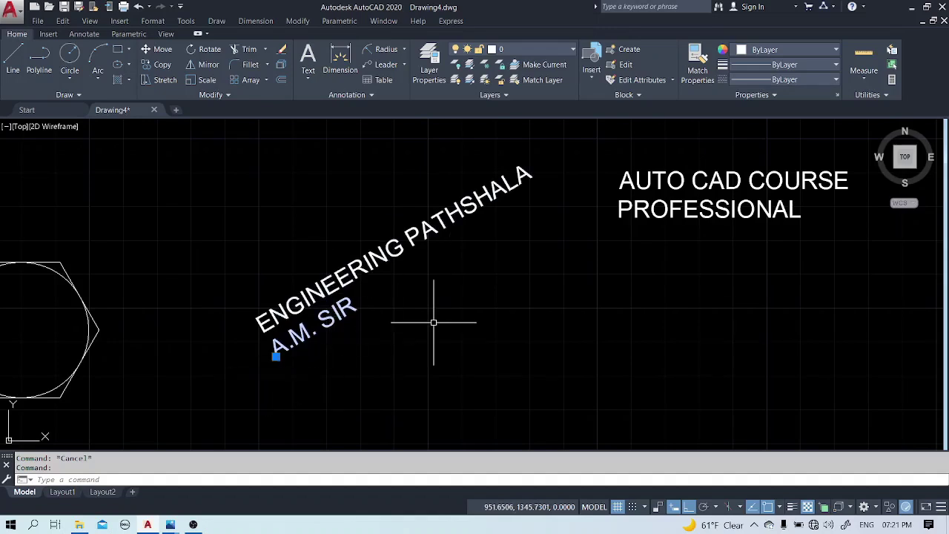
{"action": "key", "text": "Escape"}
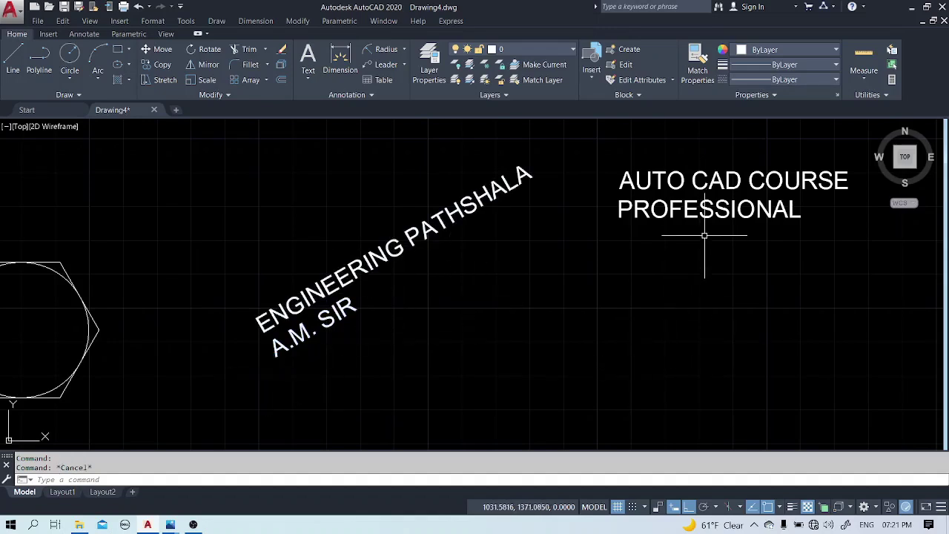
{"action": "left_click", "coordinate": [706, 211]}
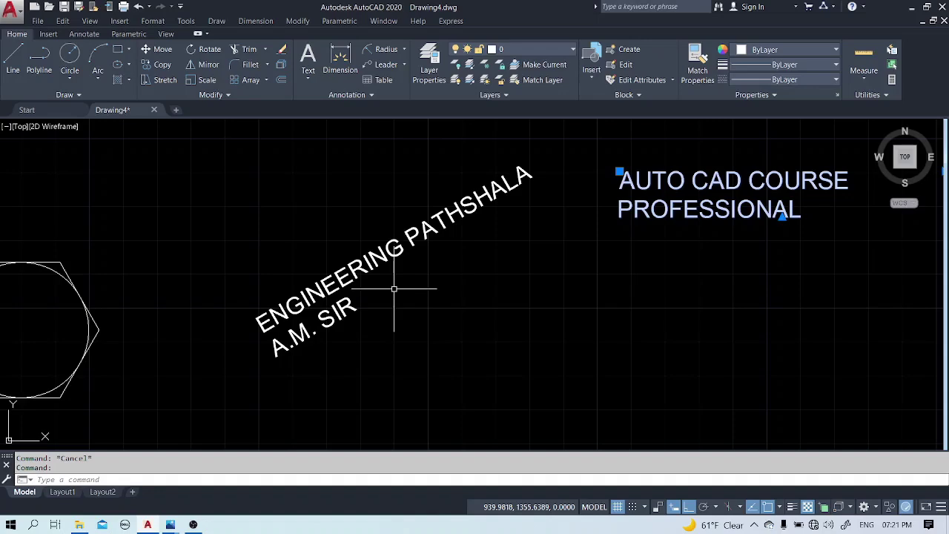
Open the text style settings and change the Standard style's font to Book Antiqua.
{"action": "scroll", "coordinate": [258, 255], "scroll_direction": "down", "scroll_amount": 2}
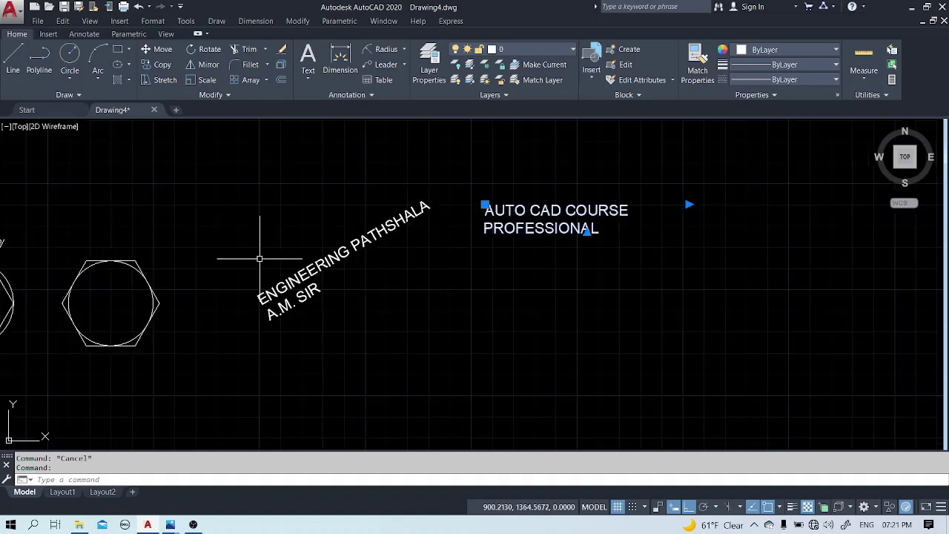
{"action": "middle_click_drag", "start_coordinate": [662, 304], "coordinate": [472, 296]}
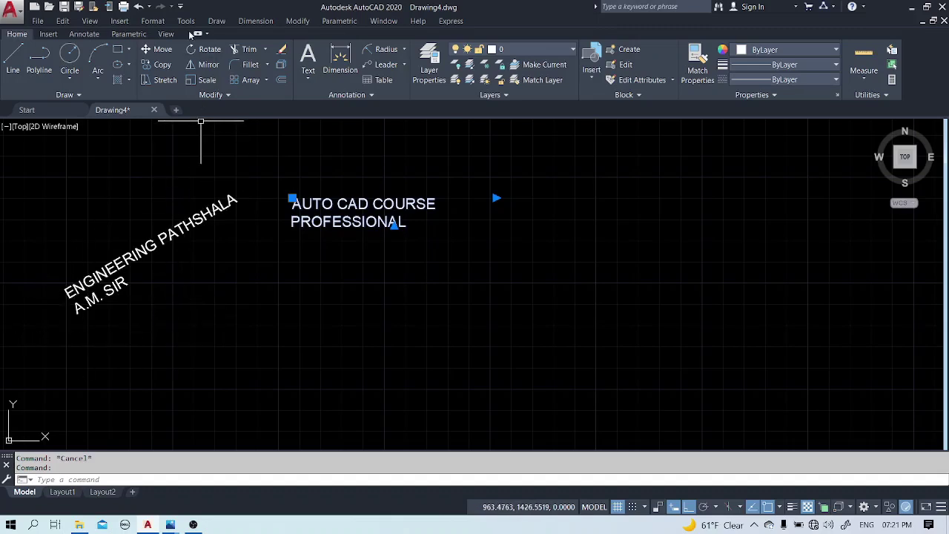
{"action": "left_click", "coordinate": [158, 23]}
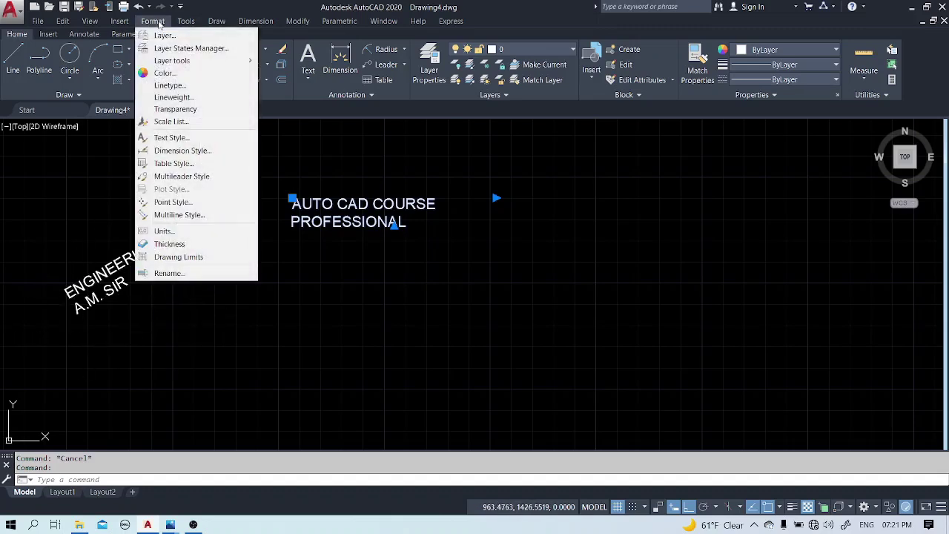
{"action": "left_click", "coordinate": [170, 138]}
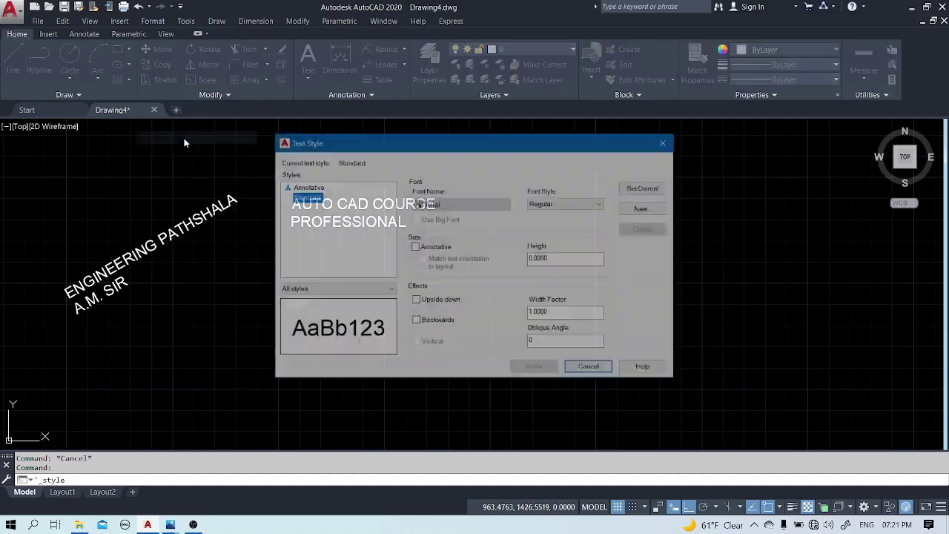
{"action": "left_click", "coordinate": [501, 206]}
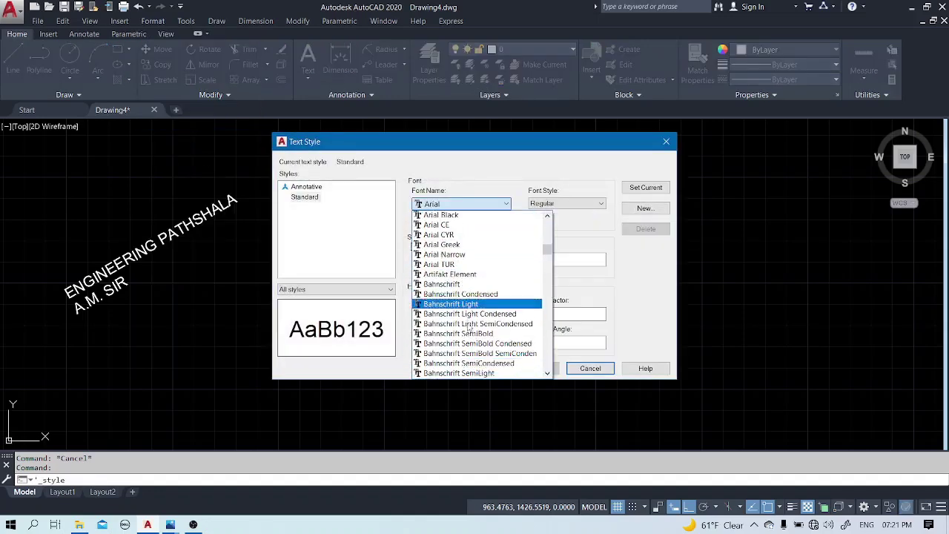
{"action": "scroll", "coordinate": [465, 307], "scroll_direction": "down", "scroll_amount": 3}
{"action": "left_click", "coordinate": [463, 313]}
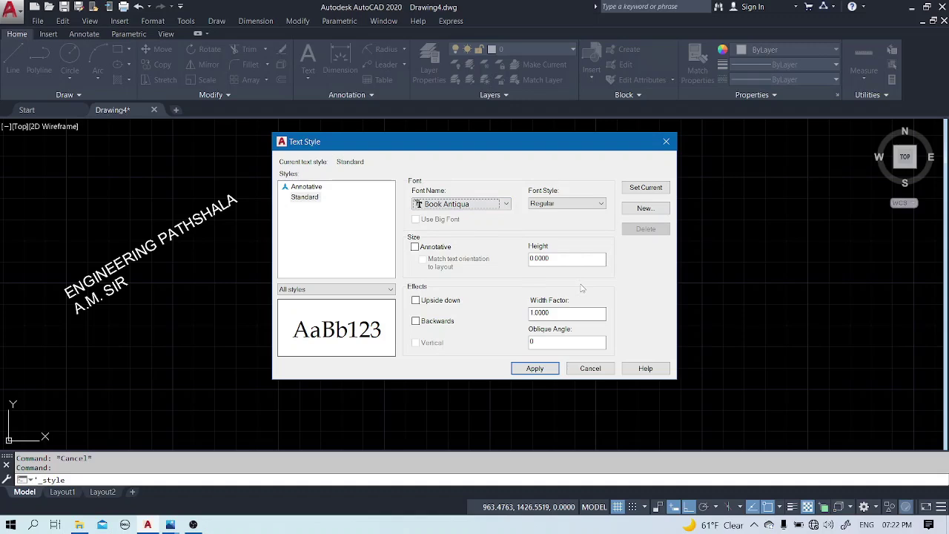
Turn on the Upside down effect for the Standard style, set it current with the changes saved, and close the style settings.
{"action": "left_click", "coordinate": [416, 300]}
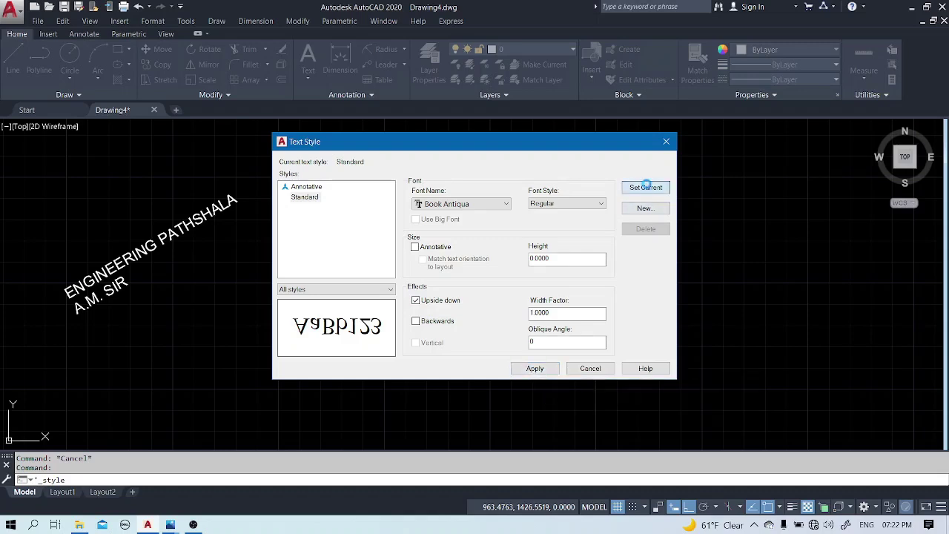
{"action": "left_click", "coordinate": [645, 187]}
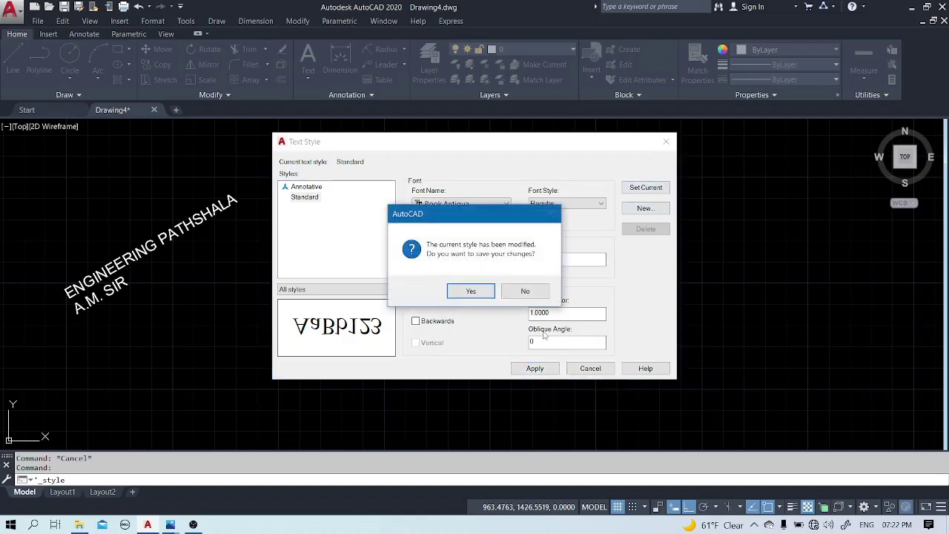
{"action": "left_click", "coordinate": [475, 296]}
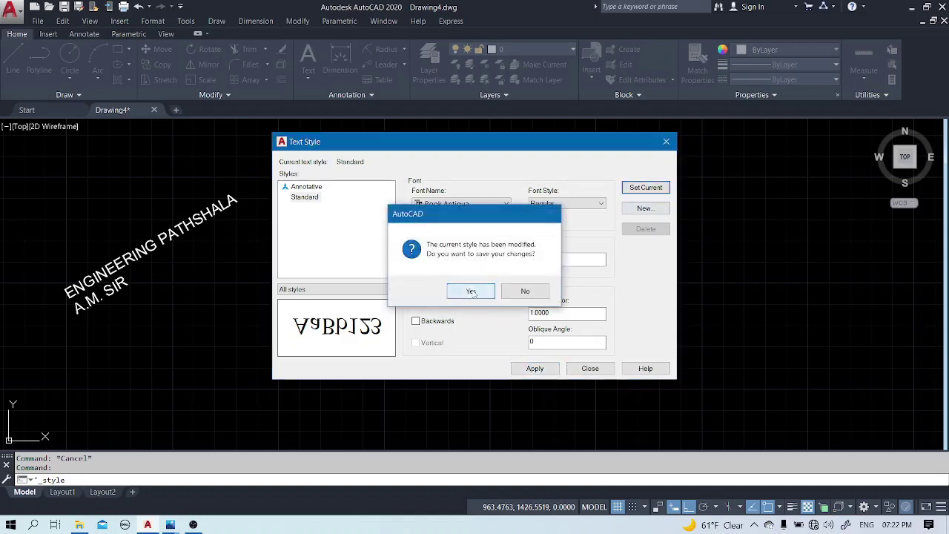
{"action": "left_click", "coordinate": [590, 367]}
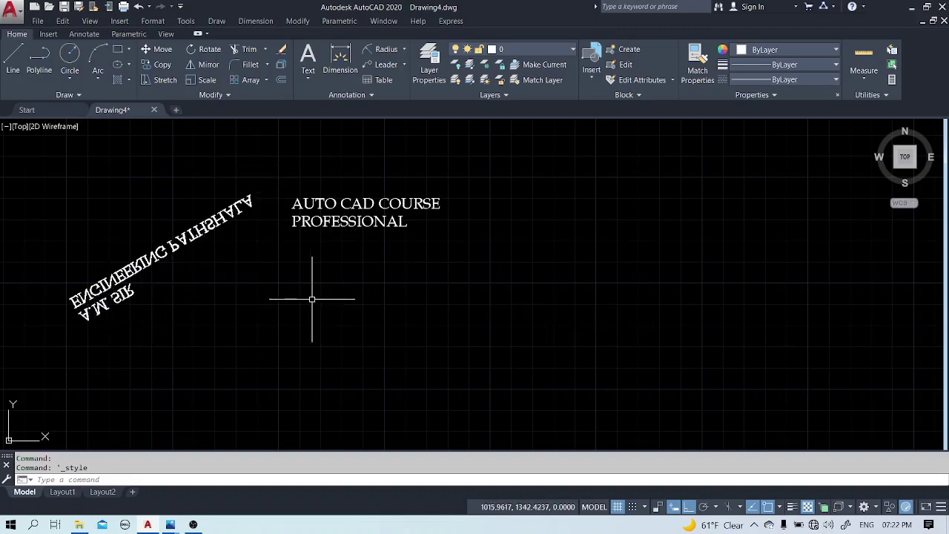
Add the single-line text AUTOCAD below the multiline text, with height 5 and rotation angle 0.
{"action": "type", "text": "text"}
{"action": "key", "text": "Return"}
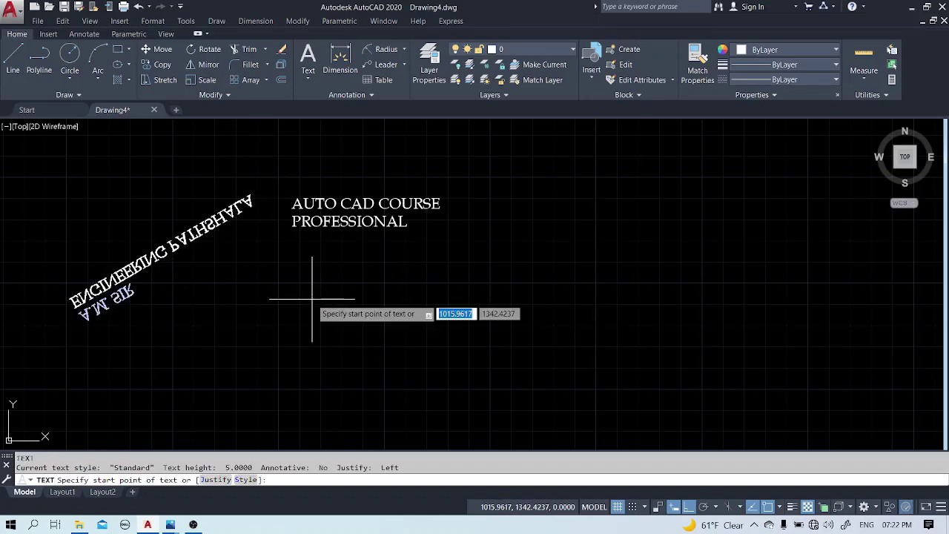
{"action": "left_click", "coordinate": [312, 299]}
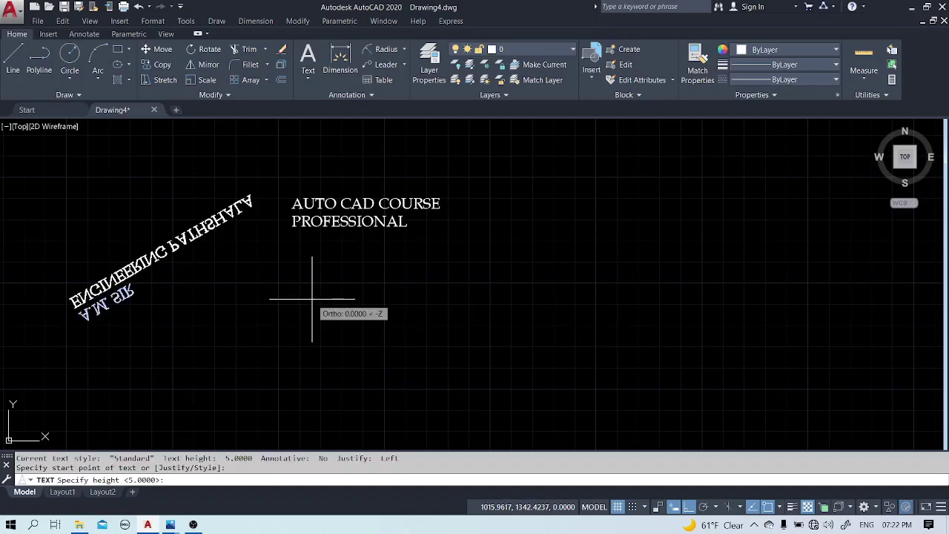
{"action": "key", "text": "Return"}
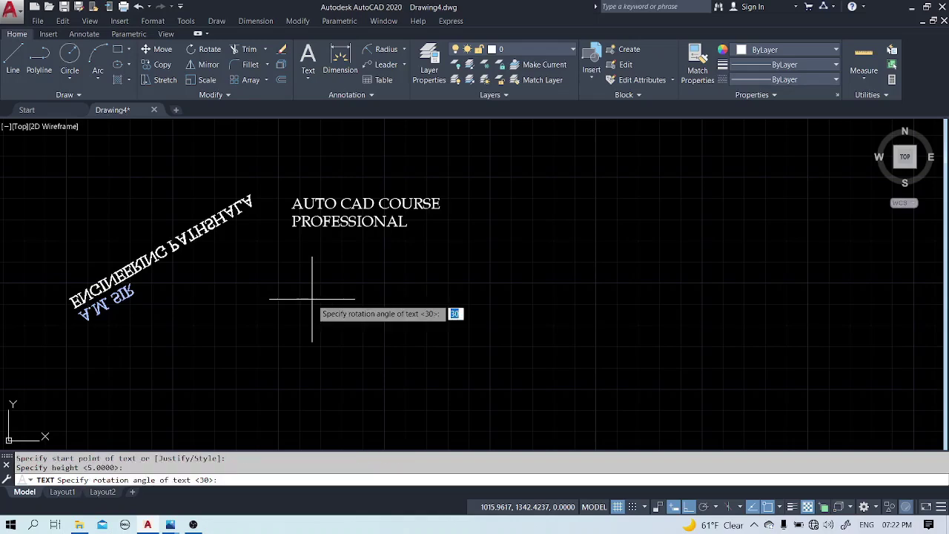
{"action": "type", "text": "0"}
{"action": "key", "text": "Return"}
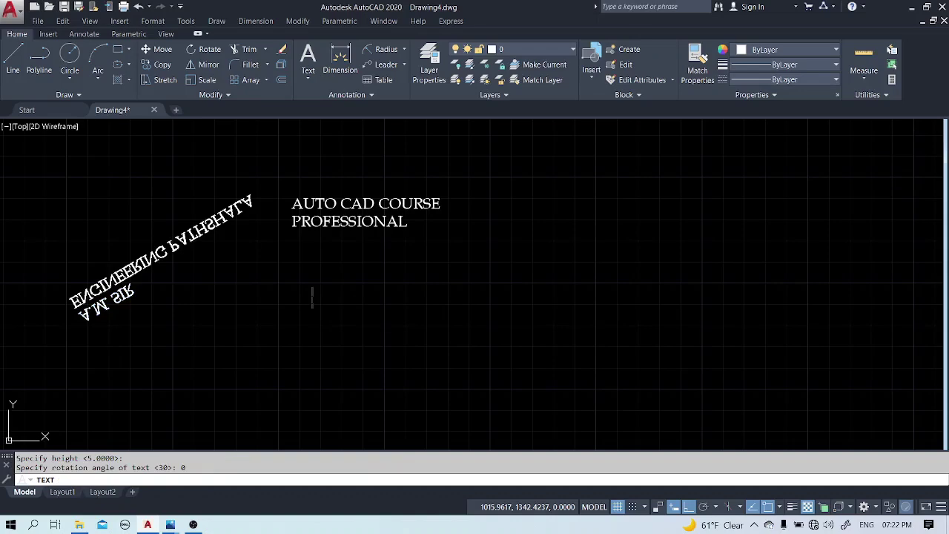
{"action": "type", "text": "AUTOCAD"}
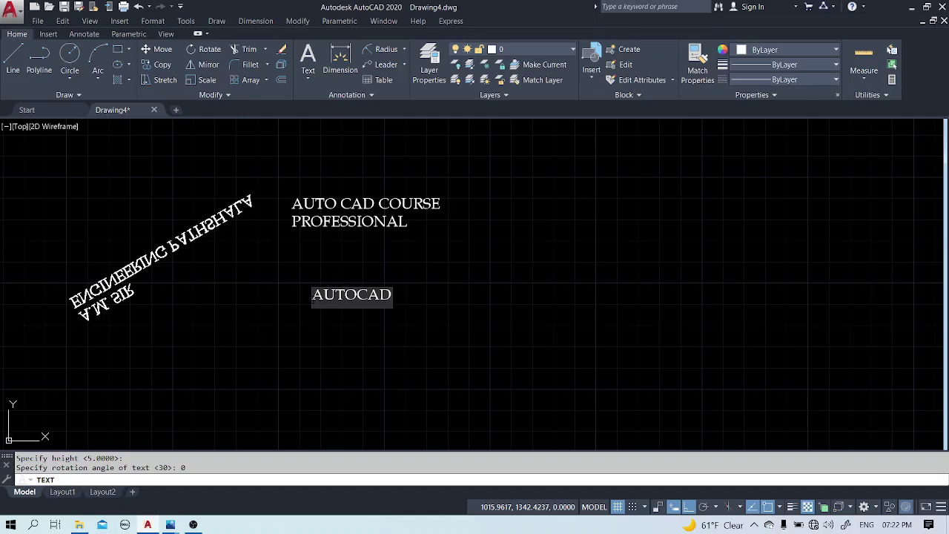
{"action": "left_click", "coordinate": [362, 394]}
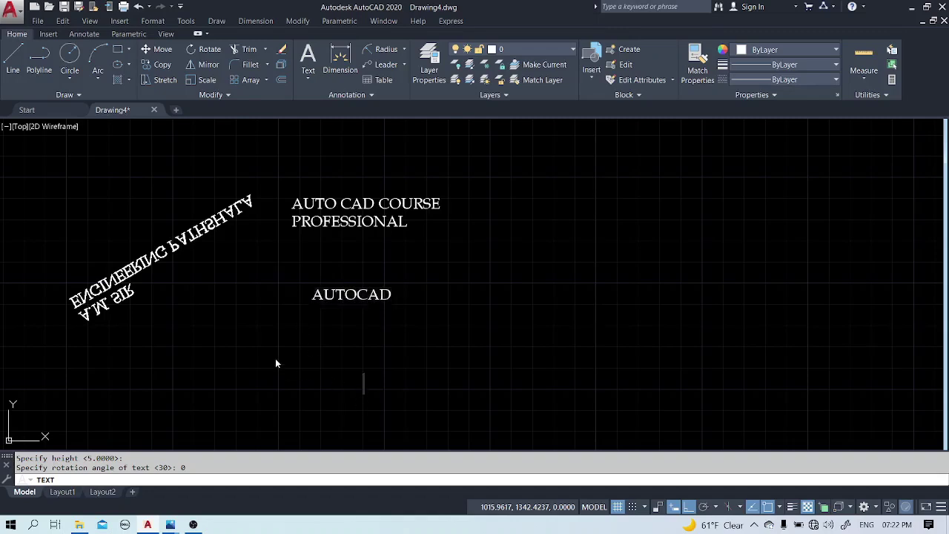
{"action": "key", "text": "Escape"}
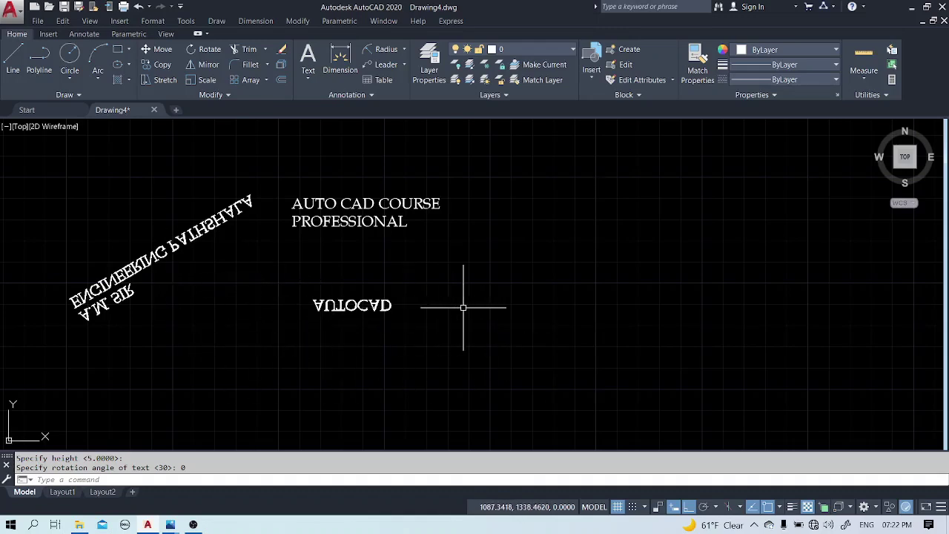
Turn off the Upside down effect for the Standard text style, set it current with the changes saved, and close the style settings.
{"action": "left_click", "coordinate": [152, 21]}
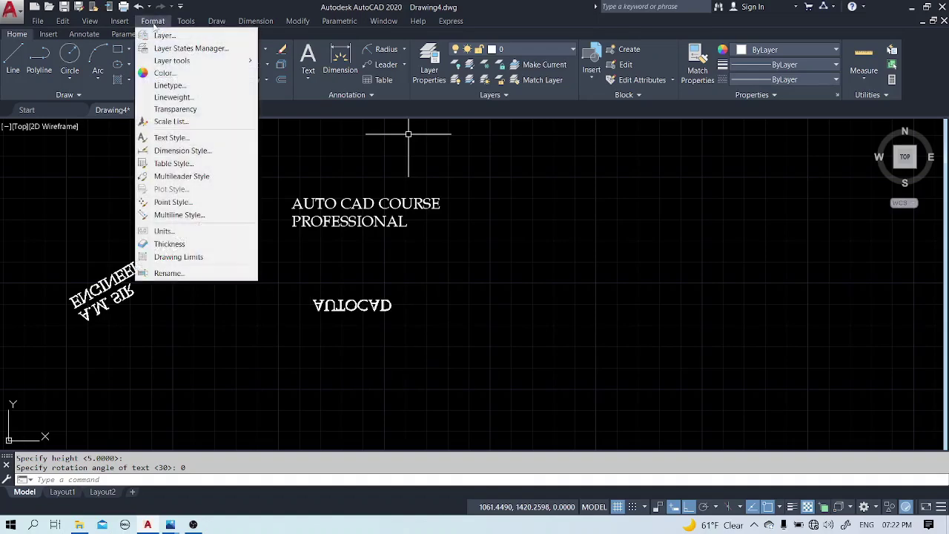
{"action": "left_click", "coordinate": [175, 137]}
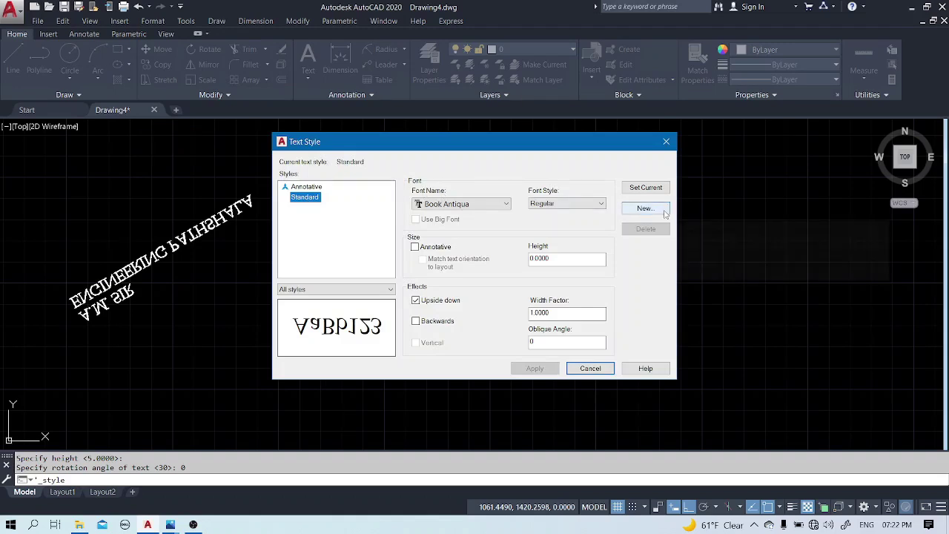
{"action": "left_click", "coordinate": [417, 300]}
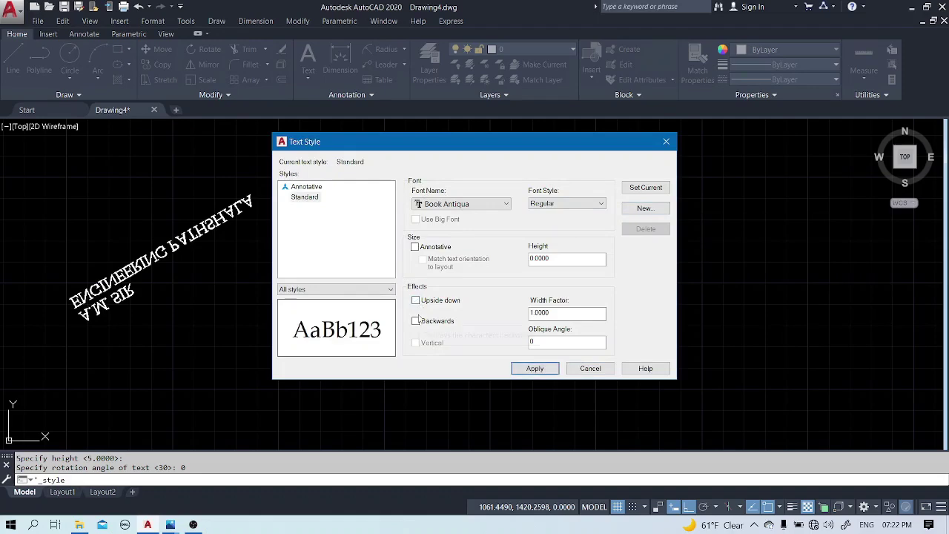
{"action": "left_click", "coordinate": [640, 193]}
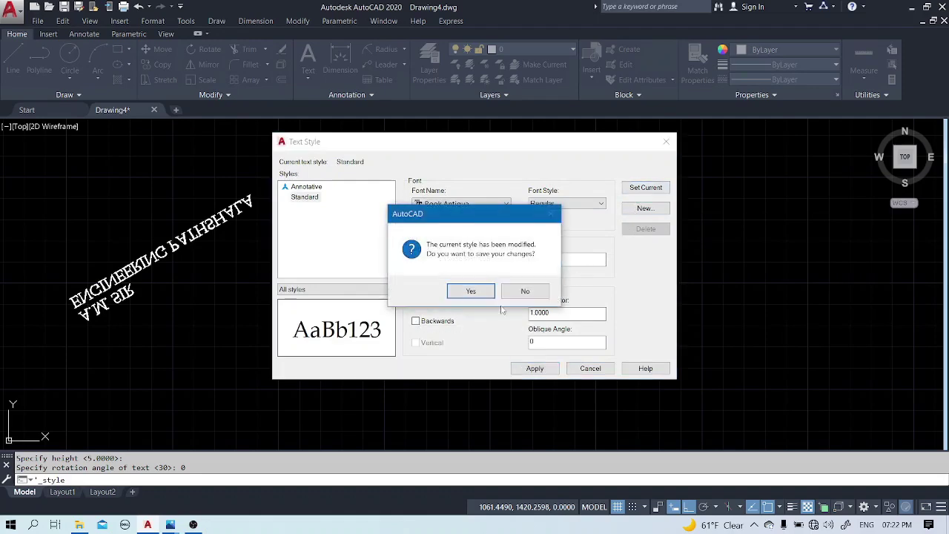
{"action": "left_click", "coordinate": [470, 292]}
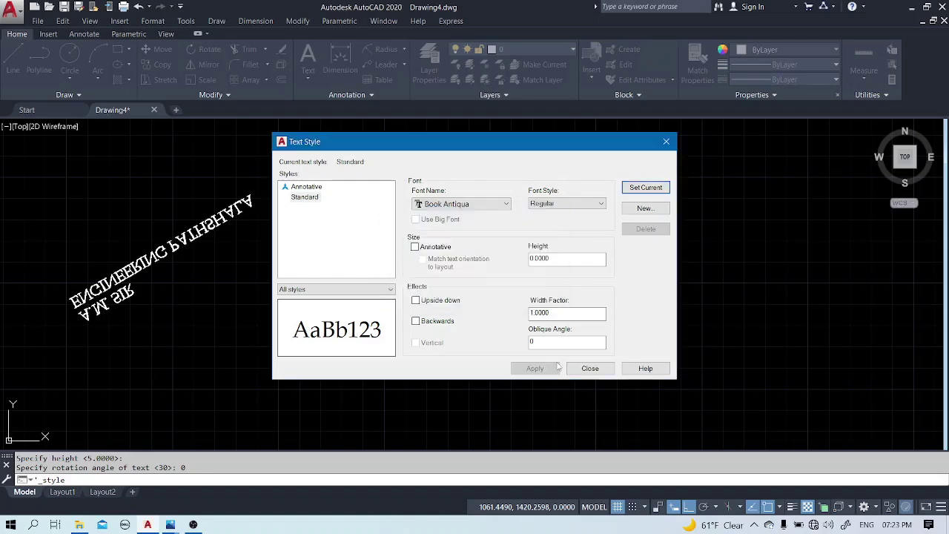
{"action": "left_click", "coordinate": [604, 368]}
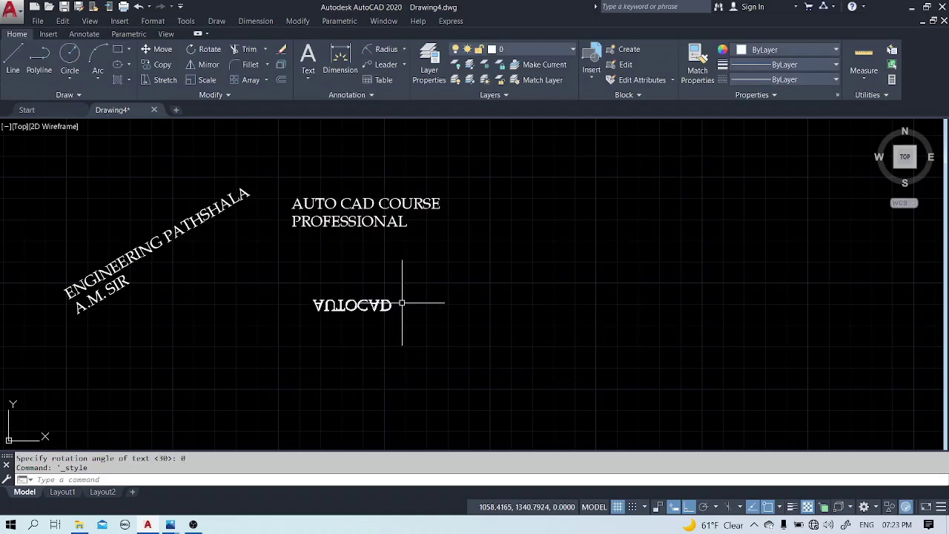
Erase the slanted single-line texts, the multiline text and the AUTOCAD text together.
{"action": "middle_click_drag", "start_coordinate": [466, 275], "coordinate": [412, 291]}
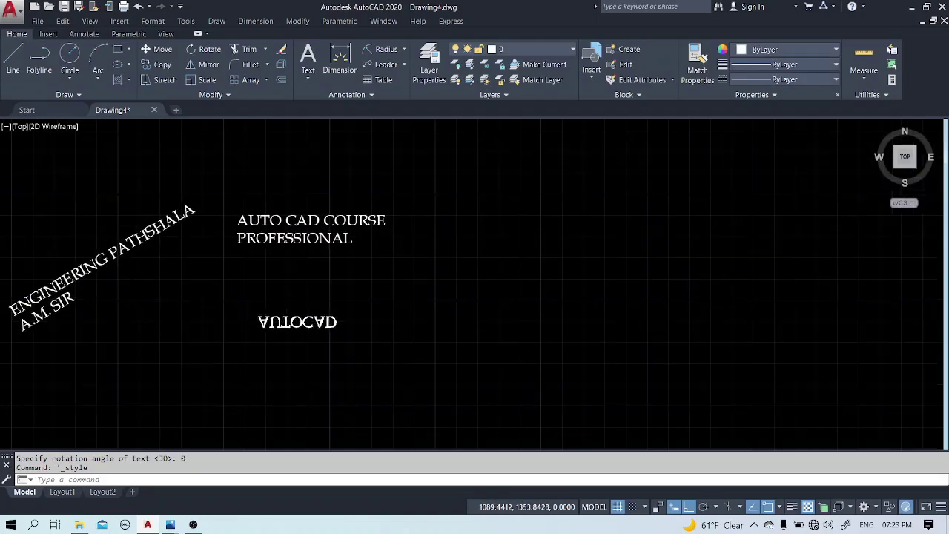
{"action": "left_click", "coordinate": [459, 184]}
{"action": "left_click", "coordinate": [23, 384]}
{"action": "type", "text": "E"}
{"action": "key", "text": "Return"}
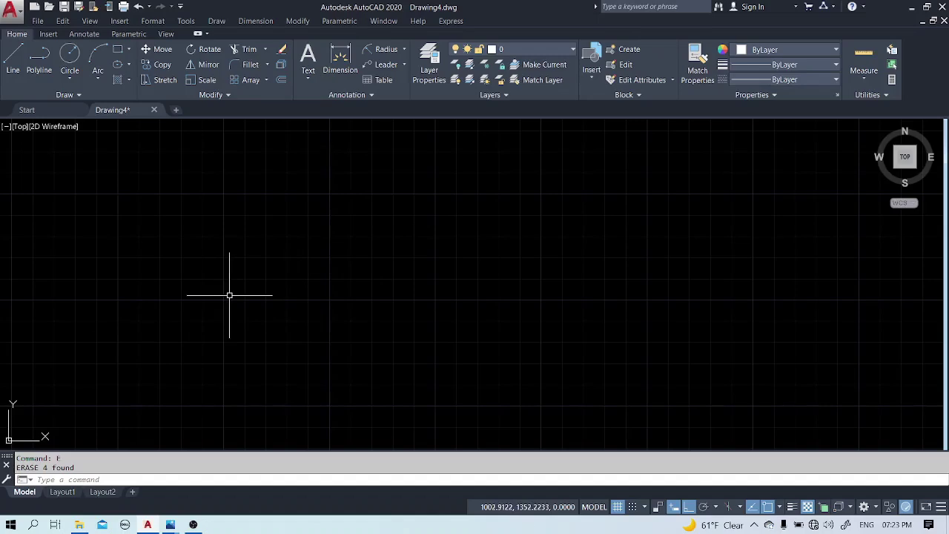
With Ortho off, draw a freehand wavy fit-point spline across the empty area beside the hexagons, ending in a small inward curl.
{"action": "type", "text": "S"}
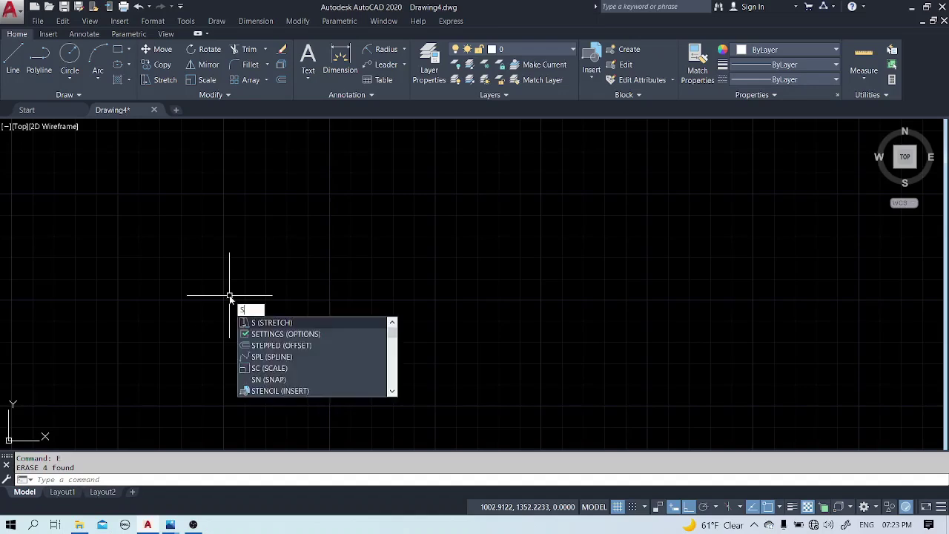
{"action": "type", "text": "PL"}
{"action": "key", "text": "Return"}
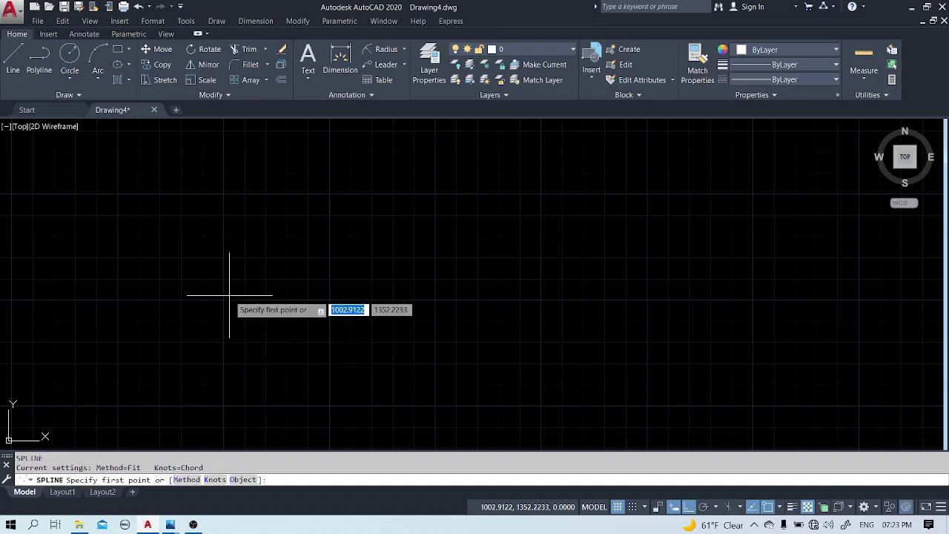
{"action": "left_click", "coordinate": [143, 345]}
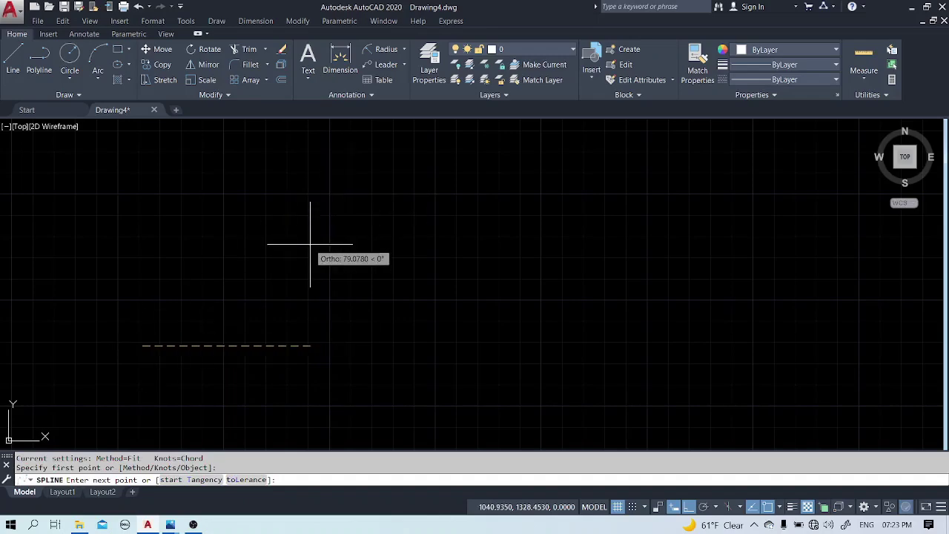
{"action": "key", "text": "F8"}
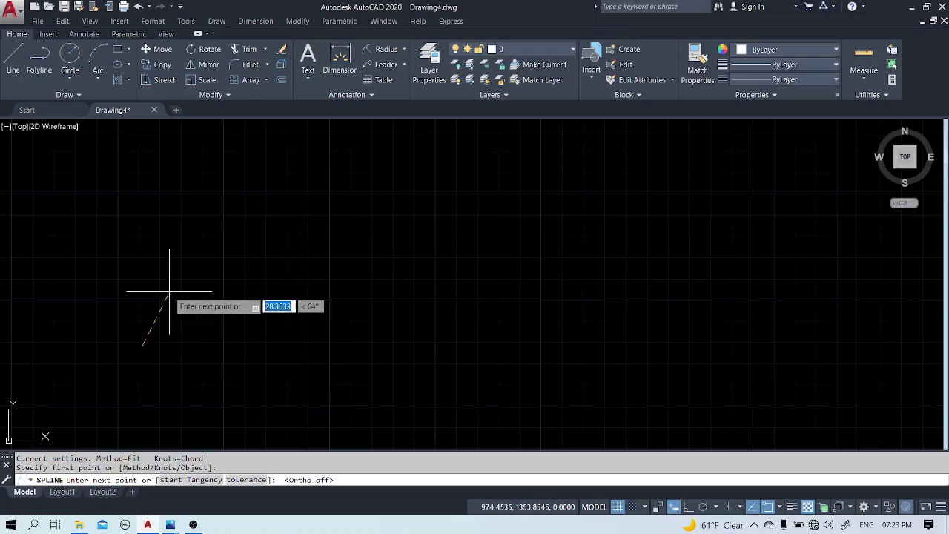
{"action": "scroll", "coordinate": [164, 286], "scroll_direction": "down", "scroll_amount": 2}
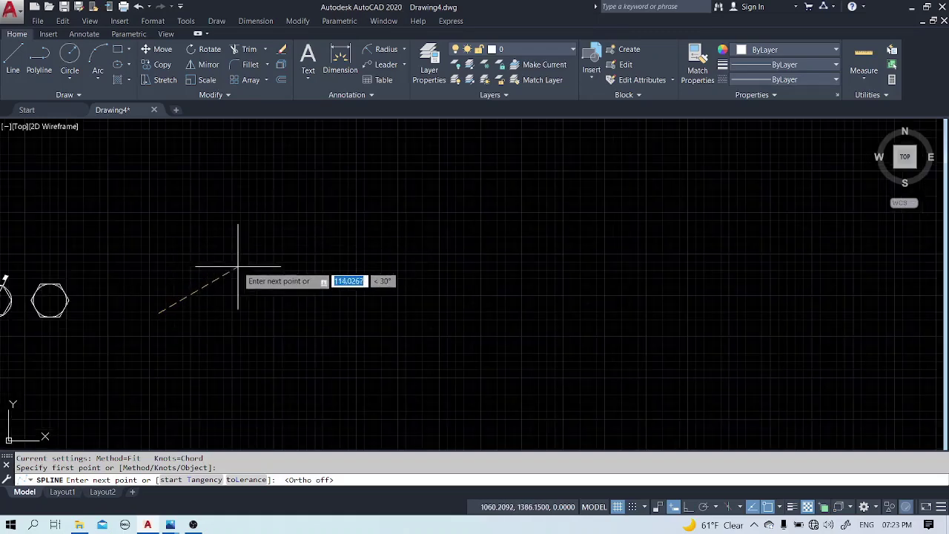
{"action": "left_click", "coordinate": [225, 271]}
{"action": "left_click", "coordinate": [288, 310]}
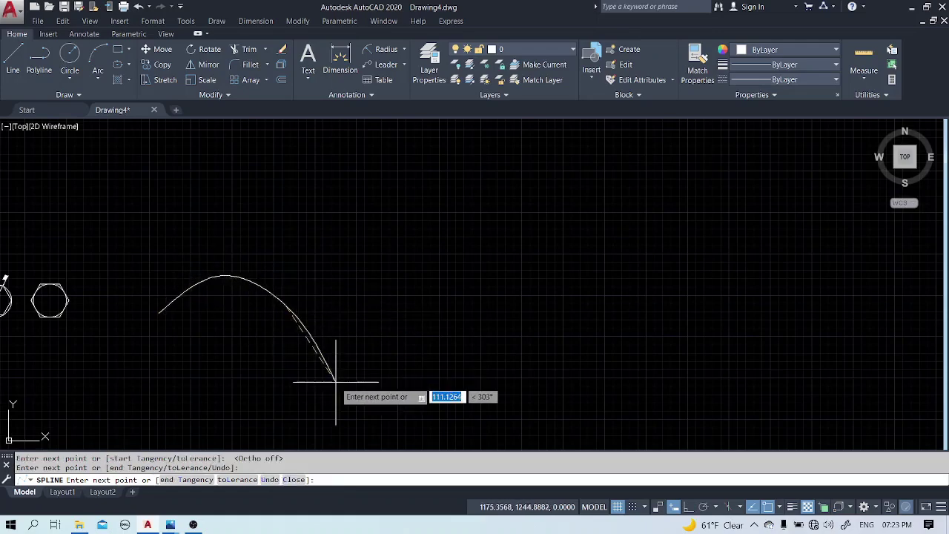
{"action": "left_click", "coordinate": [382, 398]}
{"action": "left_click", "coordinate": [519, 220]}
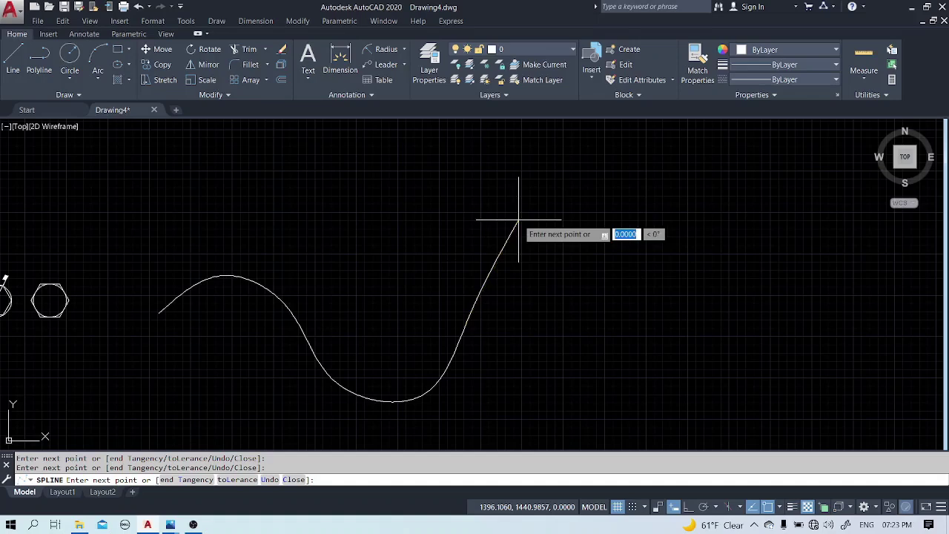
{"action": "left_click", "coordinate": [674, 182]}
{"action": "left_click", "coordinate": [700, 278]}
{"action": "left_click", "coordinate": [744, 322]}
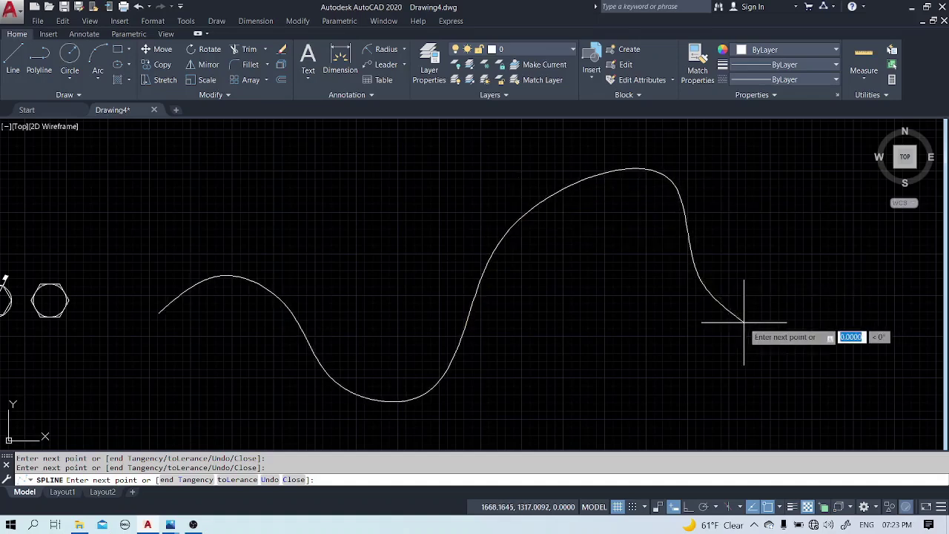
{"action": "left_click", "coordinate": [814, 289]}
{"action": "left_click", "coordinate": [846, 320]}
{"action": "left_click", "coordinate": [815, 363]}
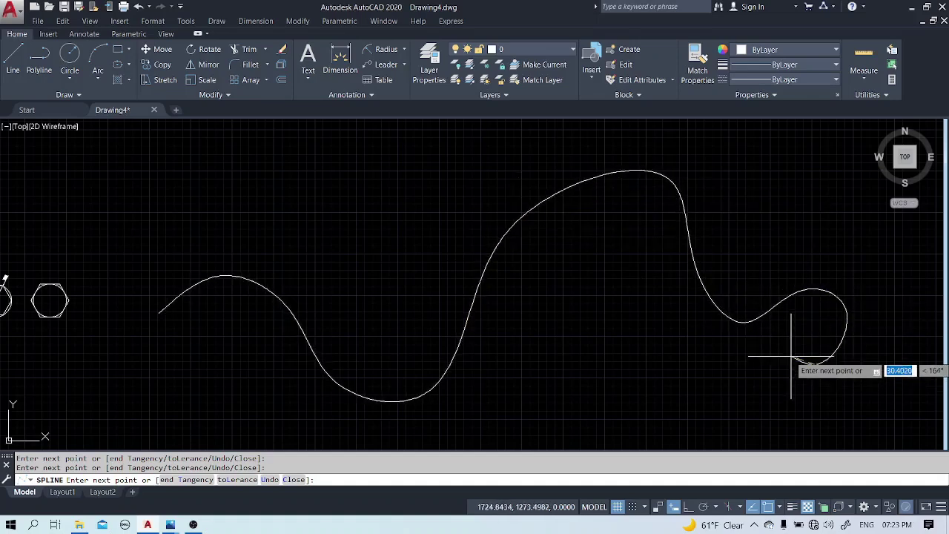
{"action": "right_click", "coordinate": [829, 354]}
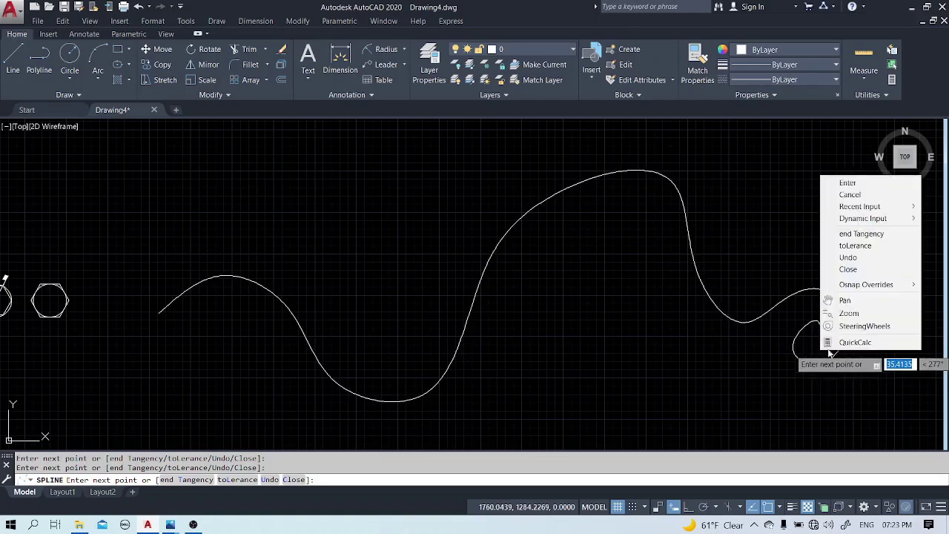
{"action": "left_click", "coordinate": [848, 183]}
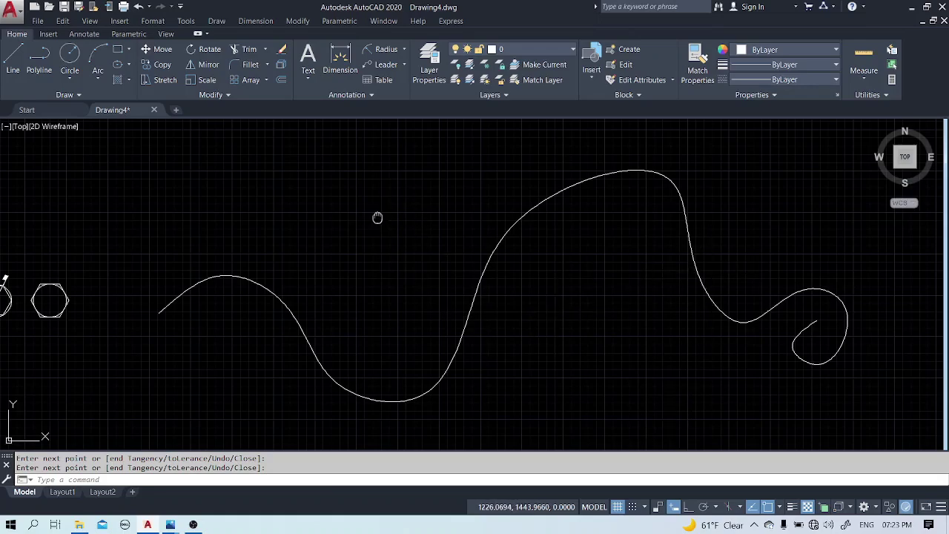
{"action": "middle_click_drag", "start_coordinate": [377, 216], "coordinate": [447, 313]}
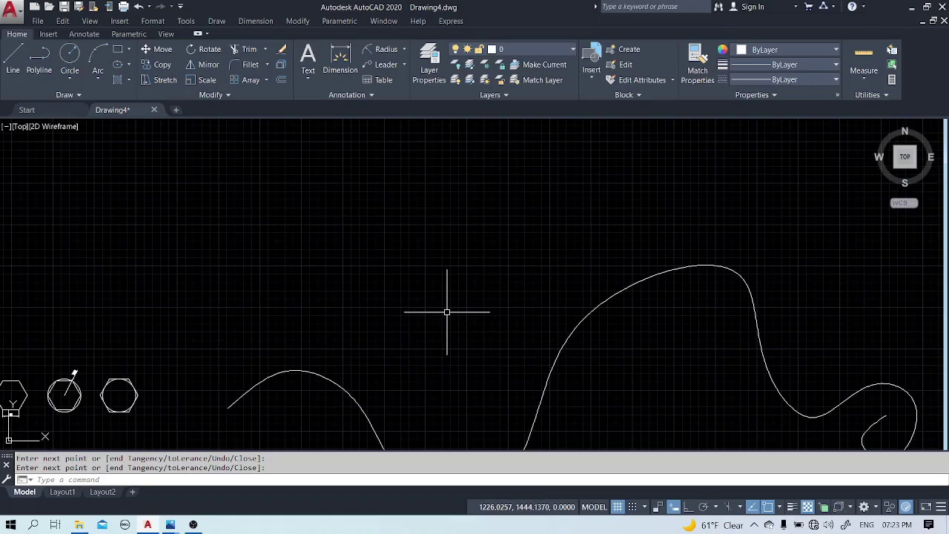
{"action": "type", "text": "spl"}
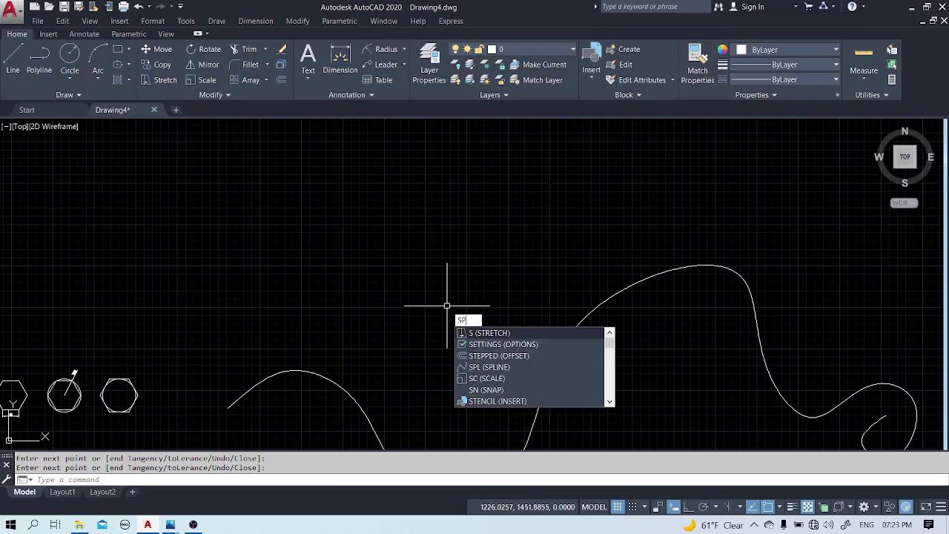
{"action": "key", "text": "Return"}
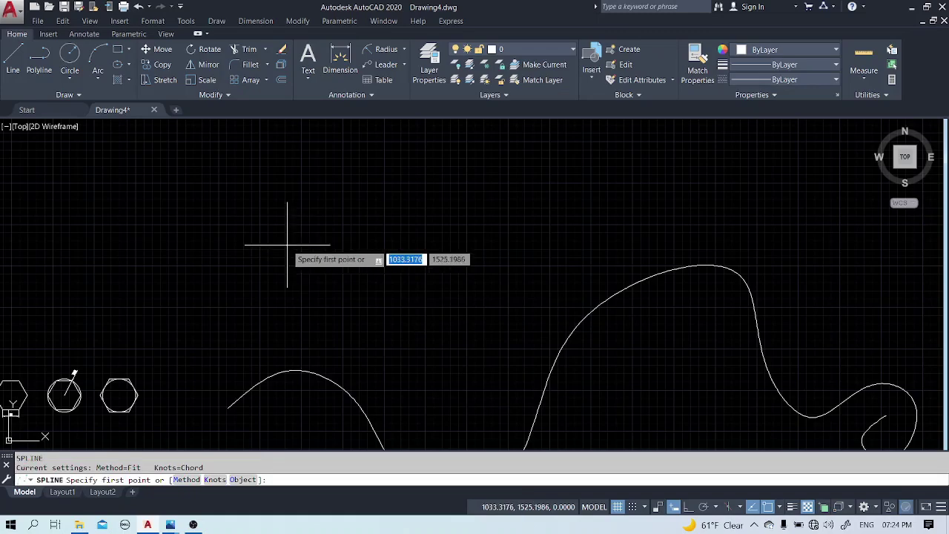
{"action": "key", "text": "Escape"}
With Ortho on, draw a horizontal line in the empty area above the start of the wavy spline.
{"action": "type", "text": "l"}
{"action": "key", "text": "Return"}
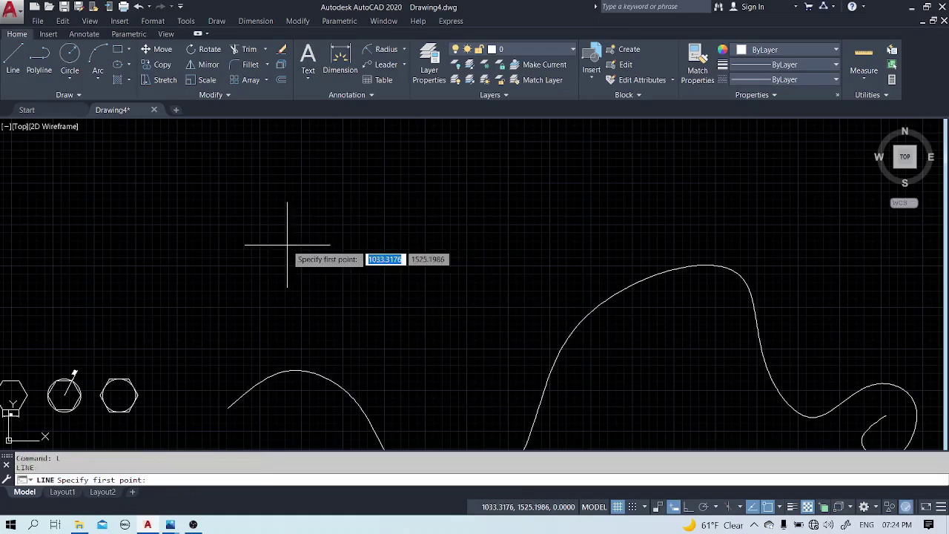
{"action": "left_click", "coordinate": [259, 221]}
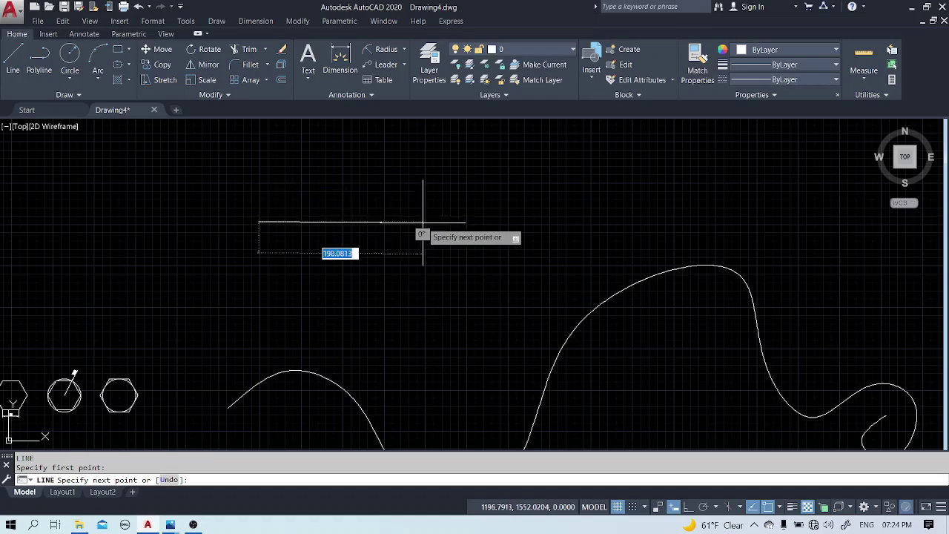
{"action": "key", "text": "F8"}
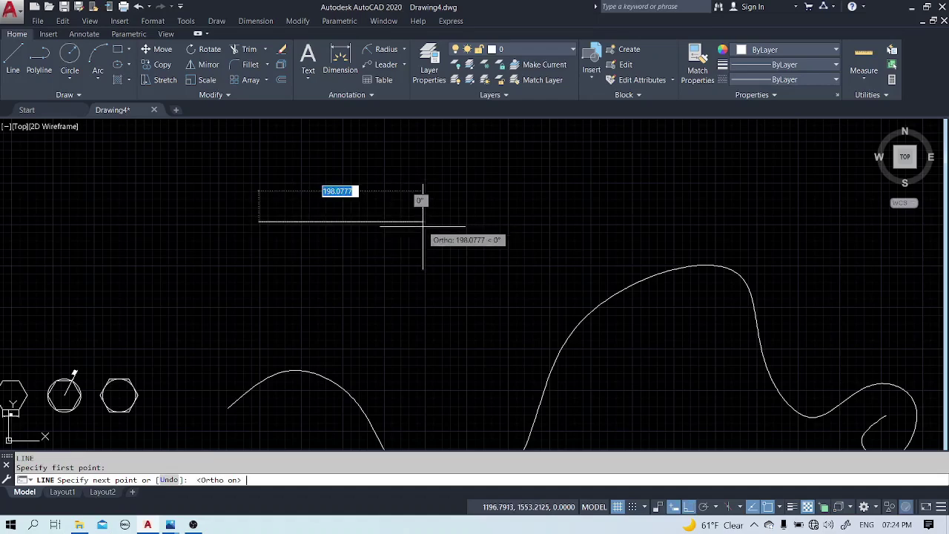
{"action": "left_click", "coordinate": [454, 220]}
{"action": "key", "text": "Return"}
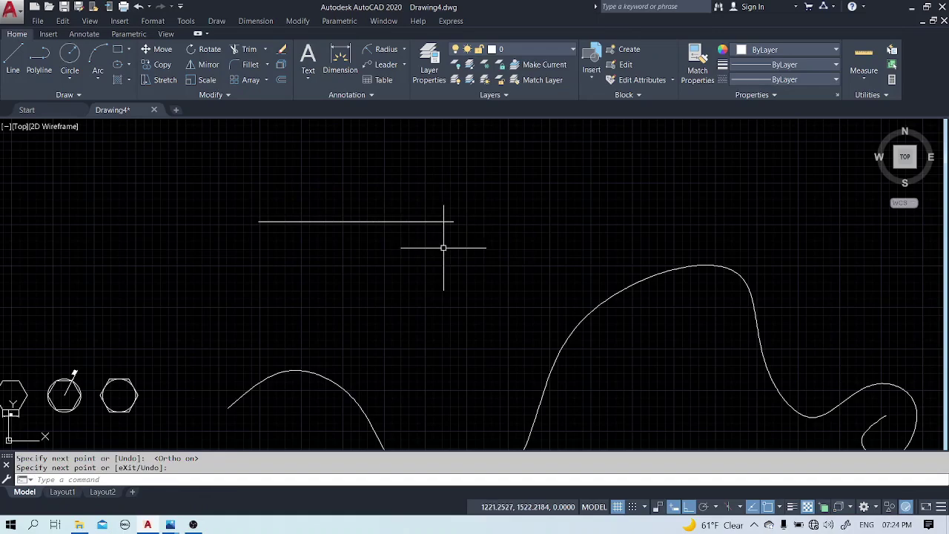
Draw a second horizontal line of about the same length parallel to and below the first line.
{"action": "key", "text": "Return"}
{"action": "left_click", "coordinate": [454, 274]}
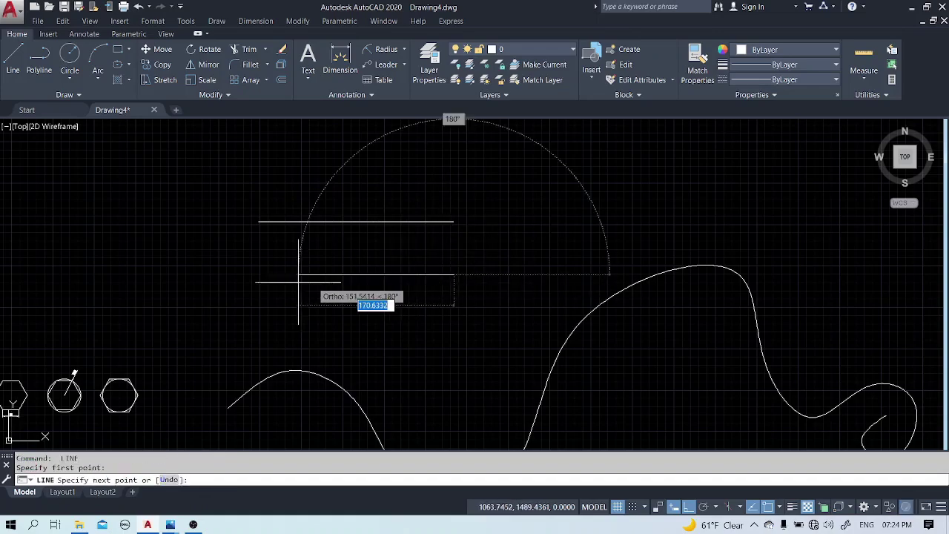
{"action": "left_click", "coordinate": [260, 277]}
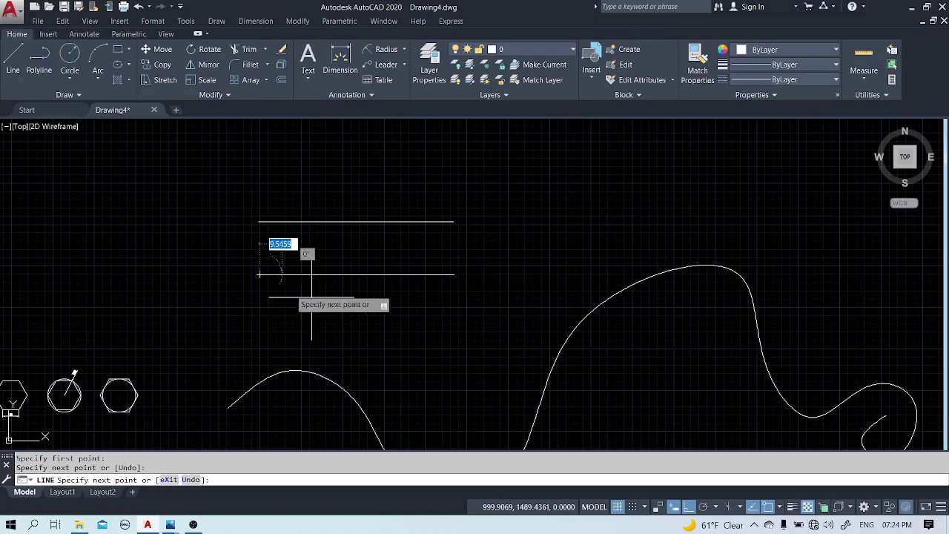
{"action": "key", "text": "Escape"}
With Ortho off, draw an S-shaped fit-point spline joining the parallel lines' right ends, looping back up to its own middle as a break line.
{"action": "scroll", "coordinate": [482, 232], "scroll_direction": "up", "scroll_amount": 5}
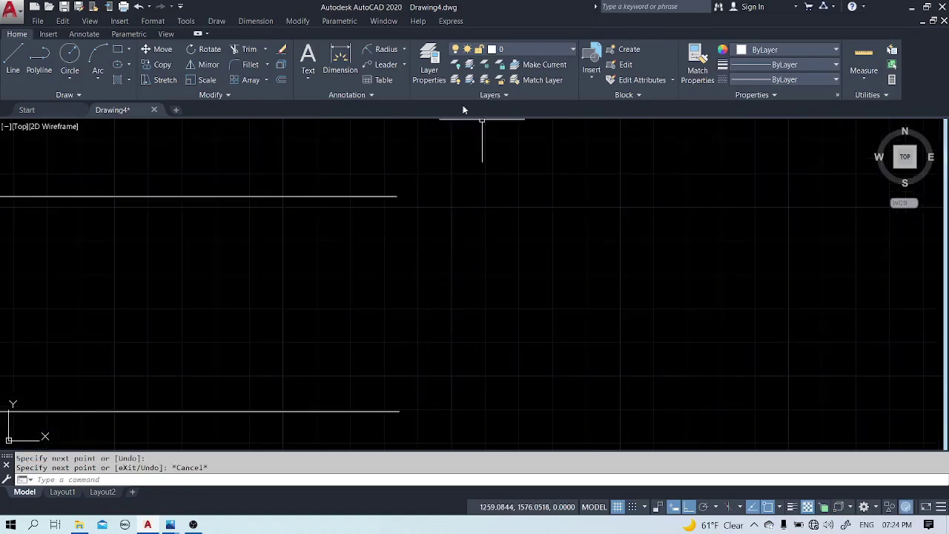
{"action": "type", "text": "spl"}
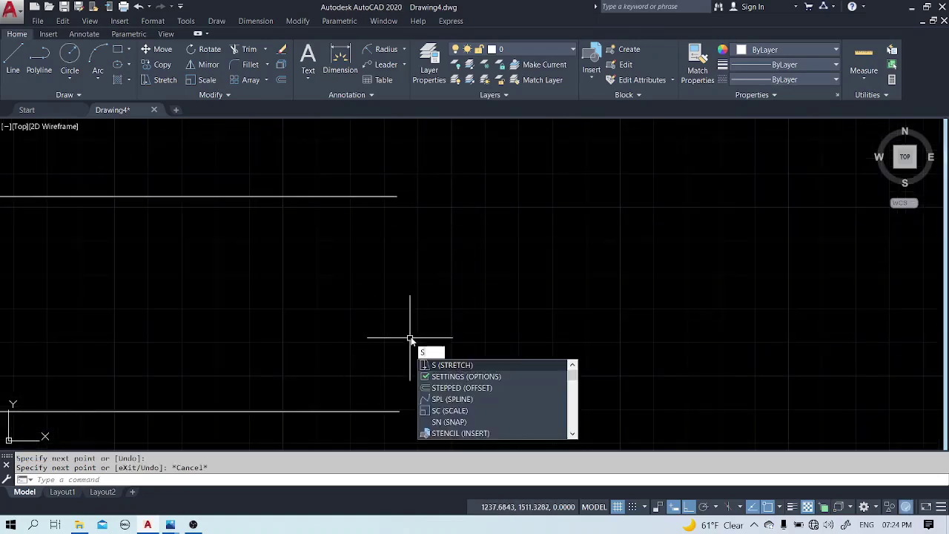
{"action": "key", "text": "Return"}
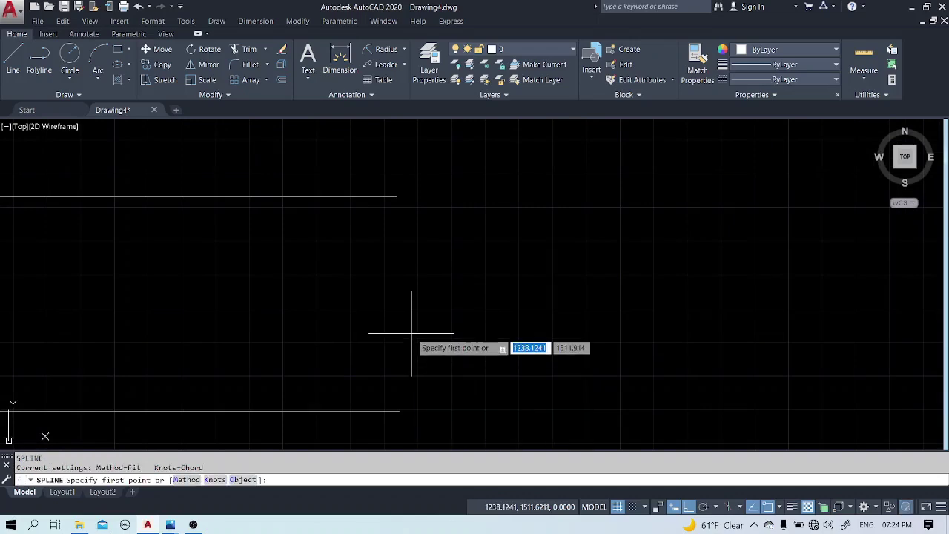
{"action": "left_click", "coordinate": [397, 197]}
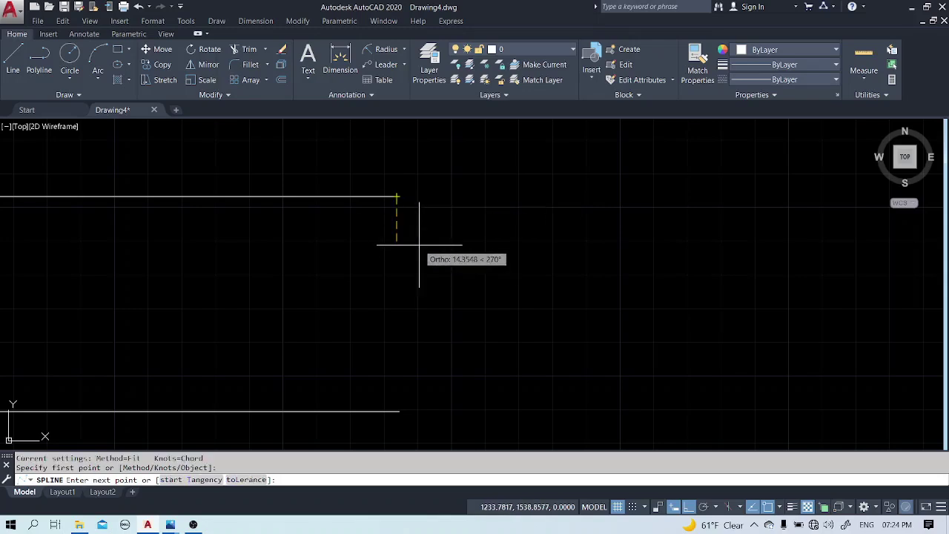
{"action": "key", "text": "F8"}
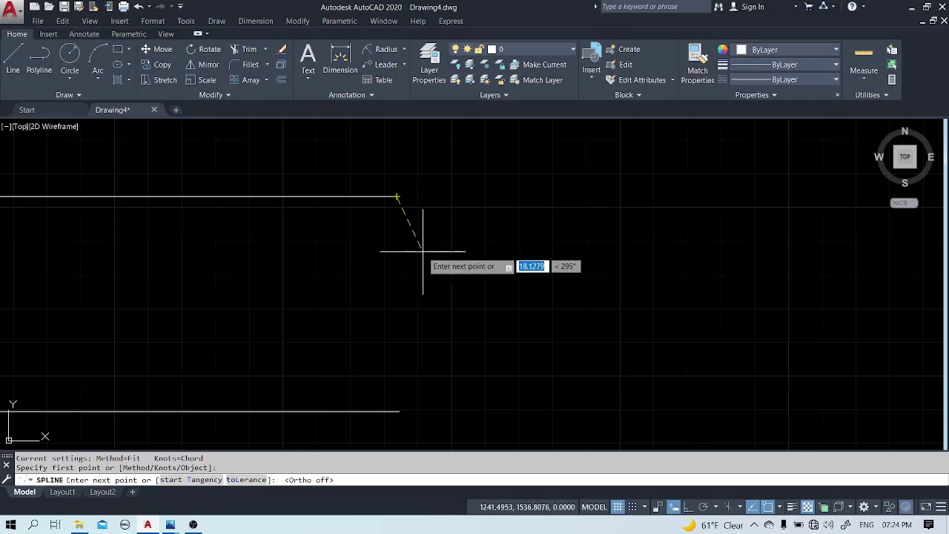
{"action": "left_click", "coordinate": [423, 251]}
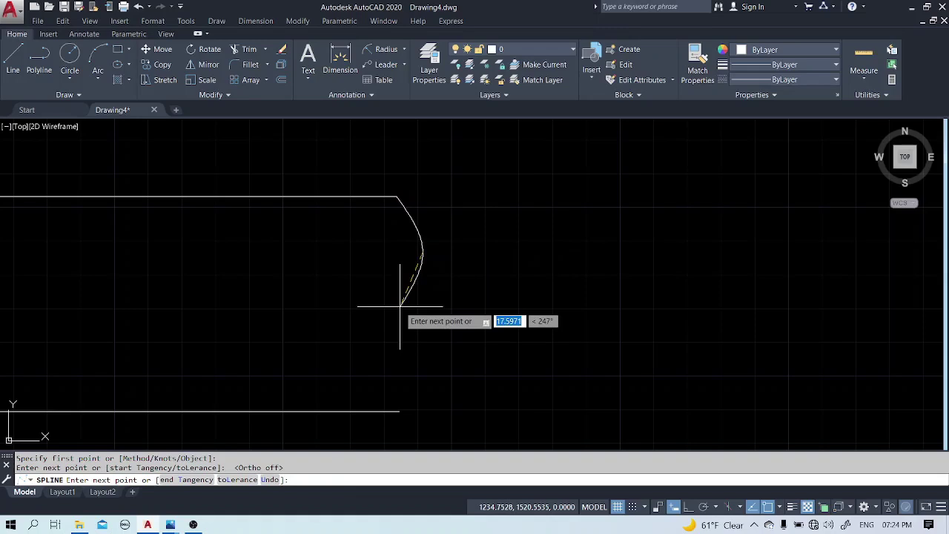
{"action": "left_click", "coordinate": [370, 361]}
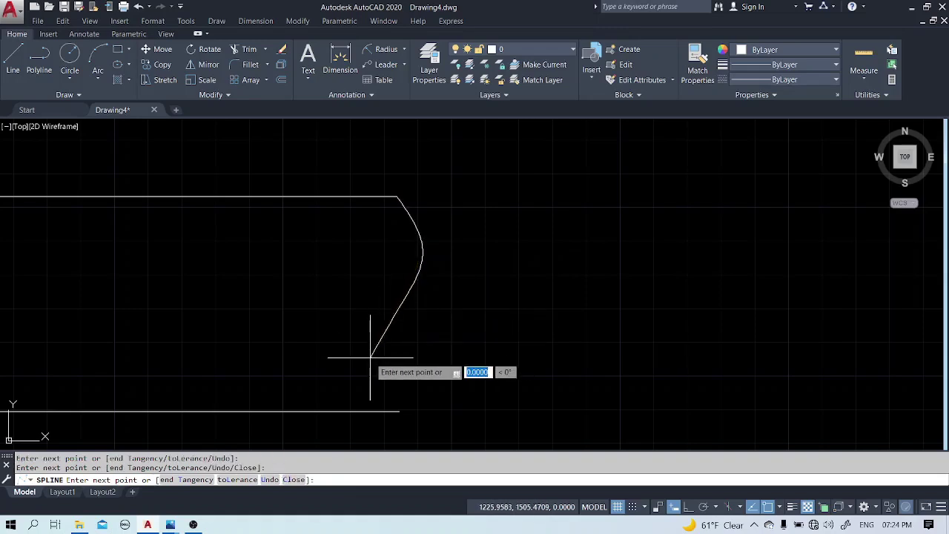
{"action": "left_click", "coordinate": [398, 410]}
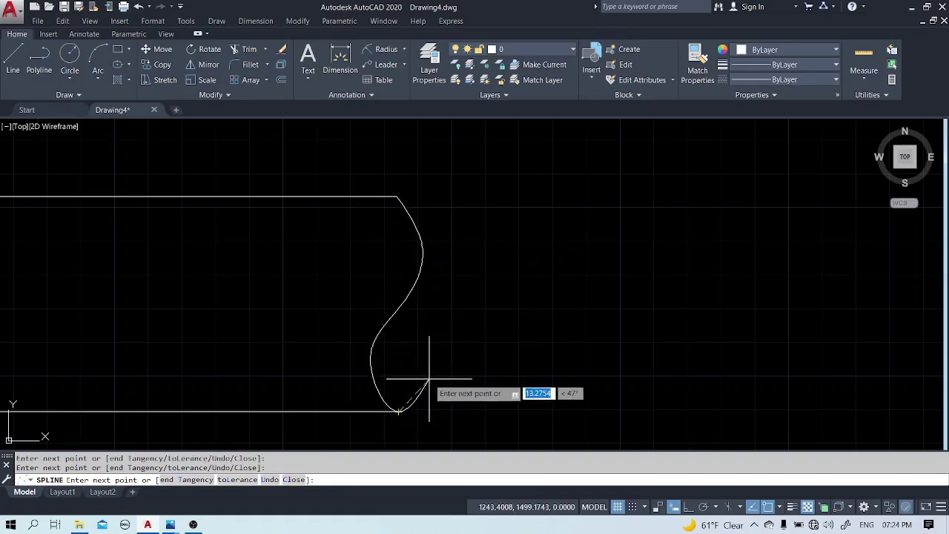
{"action": "right_click", "coordinate": [402, 307]}
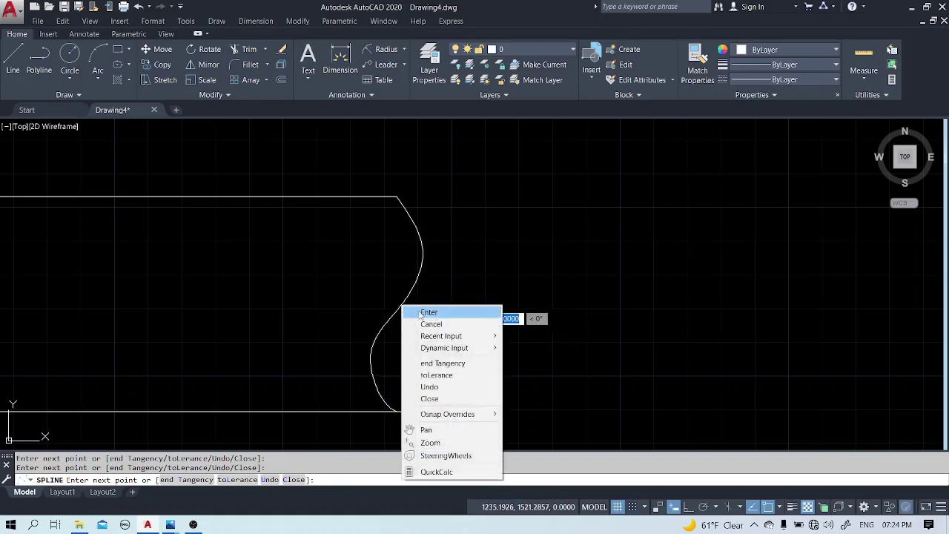
{"action": "left_click", "coordinate": [422, 312]}
{"action": "scroll", "coordinate": [500, 235], "scroll_direction": "down", "scroll_amount": 5}
{"action": "scroll", "coordinate": [502, 233], "scroll_direction": "up", "scroll_amount": 2}
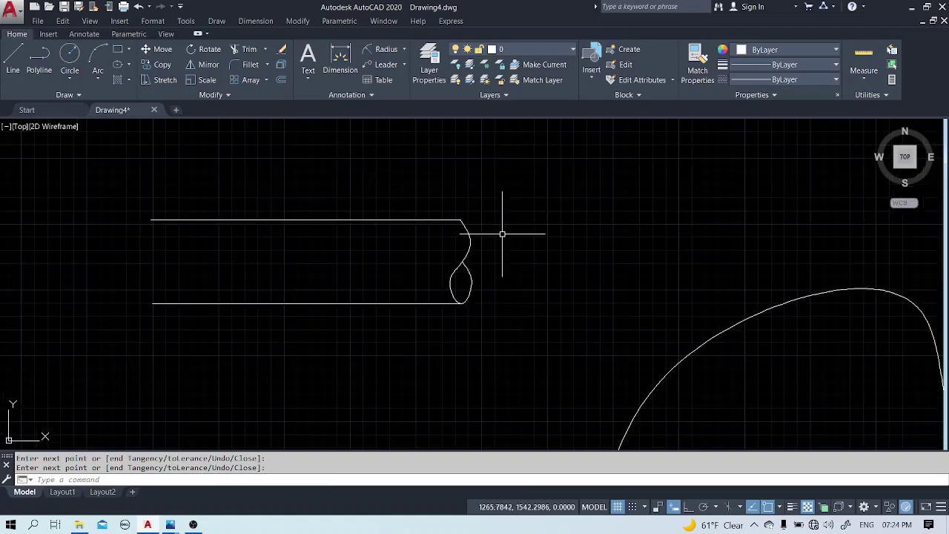
{"action": "scroll", "coordinate": [471, 282], "scroll_direction": "up", "scroll_amount": 2}
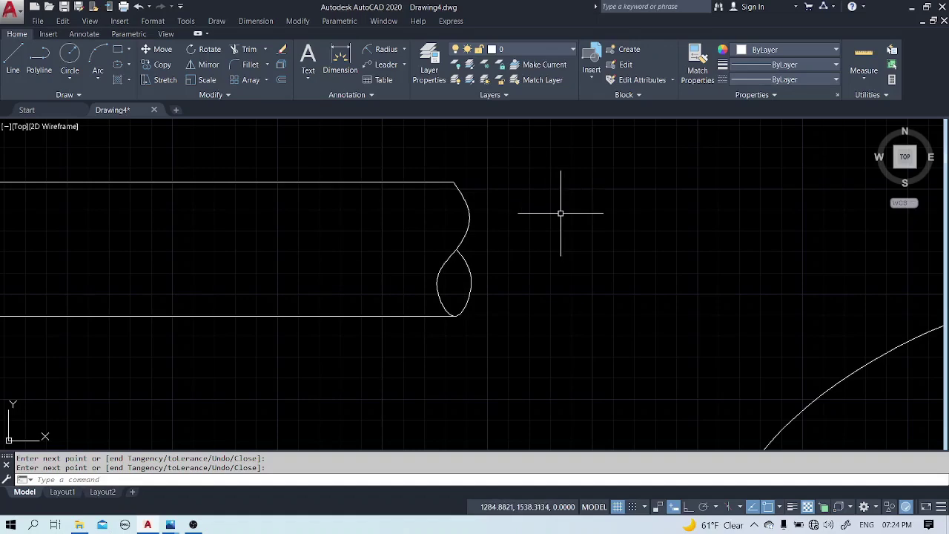
Insert an empty table with 5 columns and 4 data rows in the free area above the wavy spline.
{"action": "middle_click_drag", "start_coordinate": [559, 212], "coordinate": [459, 238]}
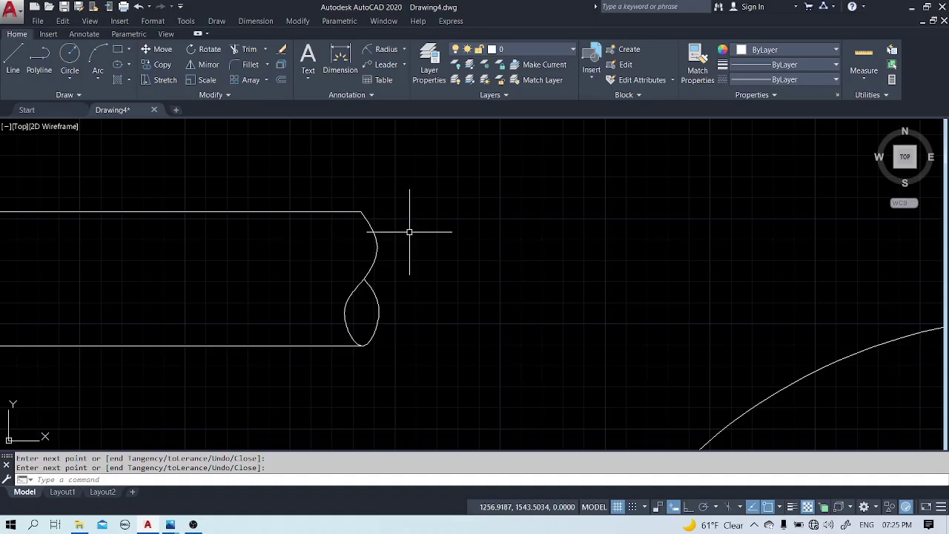
{"action": "scroll", "coordinate": [383, 252], "scroll_direction": "down", "scroll_amount": 1}
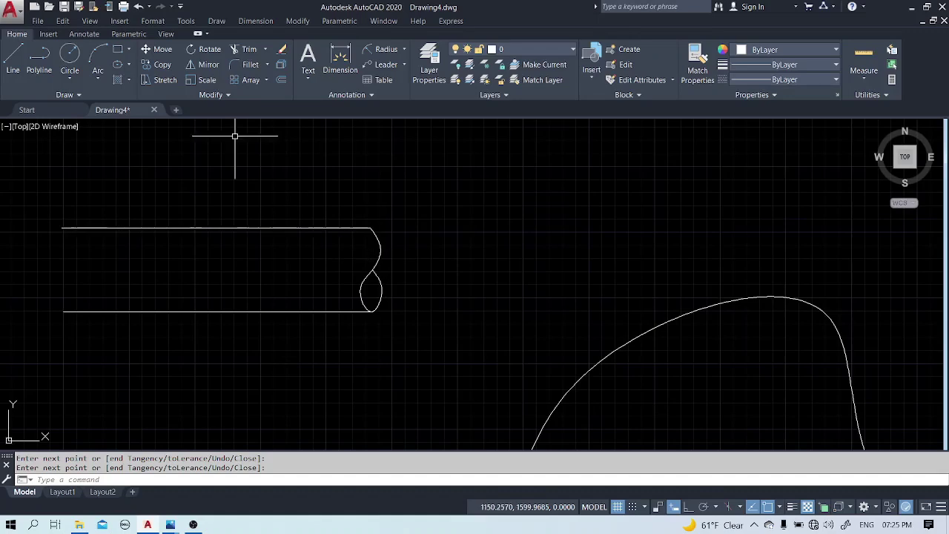
{"action": "middle_click_drag", "start_coordinate": [571, 195], "coordinate": [329, 192]}
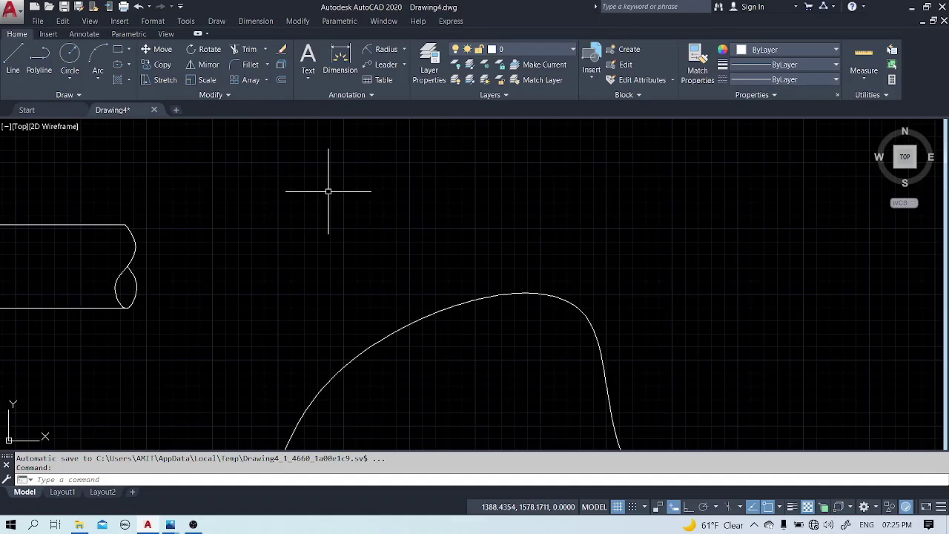
{"action": "left_click", "coordinate": [216, 21]}
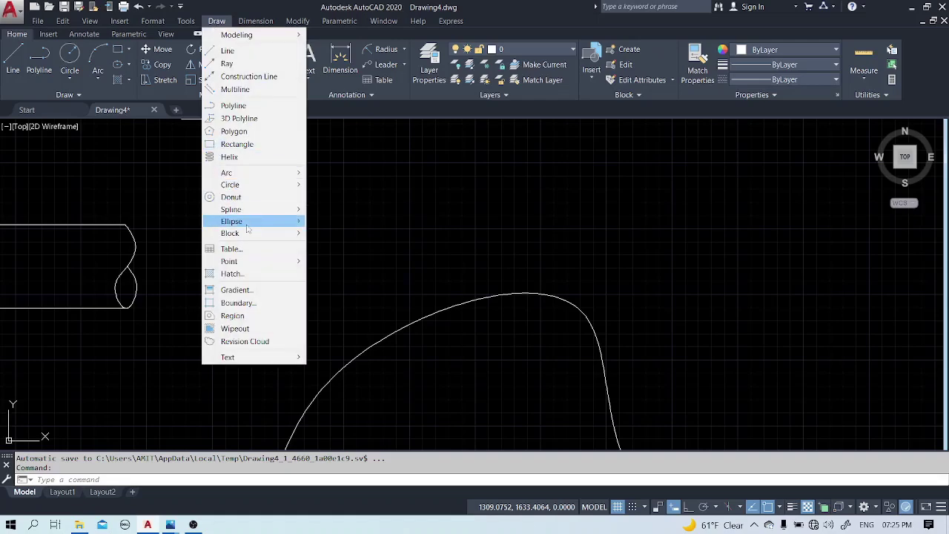
{"action": "left_click", "coordinate": [231, 249]}
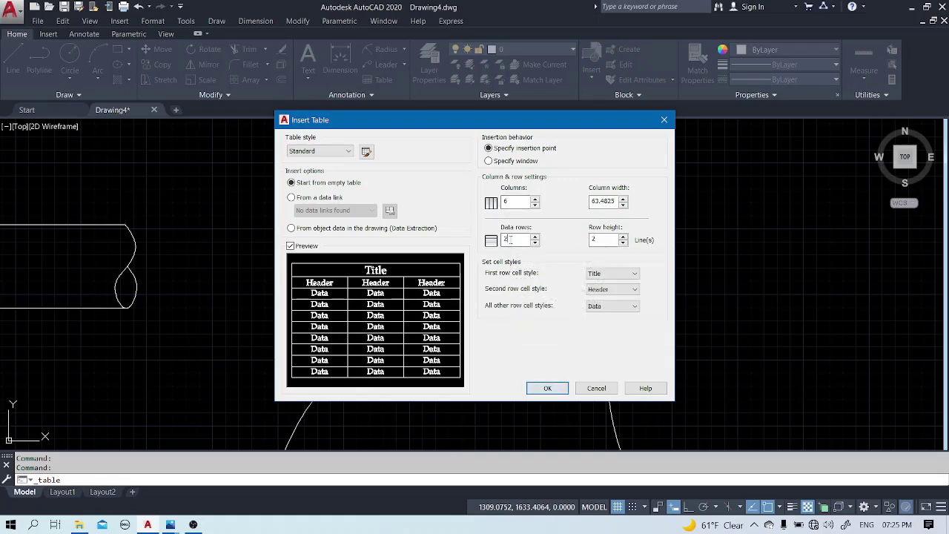
{"action": "left_click_drag", "start_coordinate": [511, 240], "coordinate": [499, 240]}
{"action": "type", "text": "4"}
{"action": "left_click_drag", "start_coordinate": [513, 201], "coordinate": [499, 203]}
{"action": "type", "text": "5"}
{"action": "left_click", "coordinate": [547, 388]}
{"action": "scroll", "coordinate": [428, 317], "scroll_direction": "down", "scroll_amount": 2}
{"action": "scroll", "coordinate": [428, 311], "scroll_direction": "down", "scroll_amount": 2}
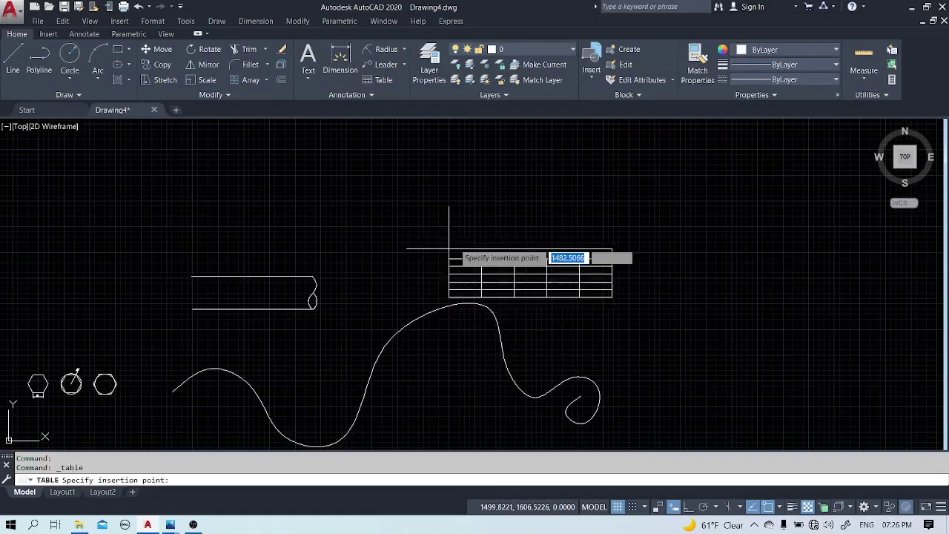
{"action": "left_click", "coordinate": [486, 208]}
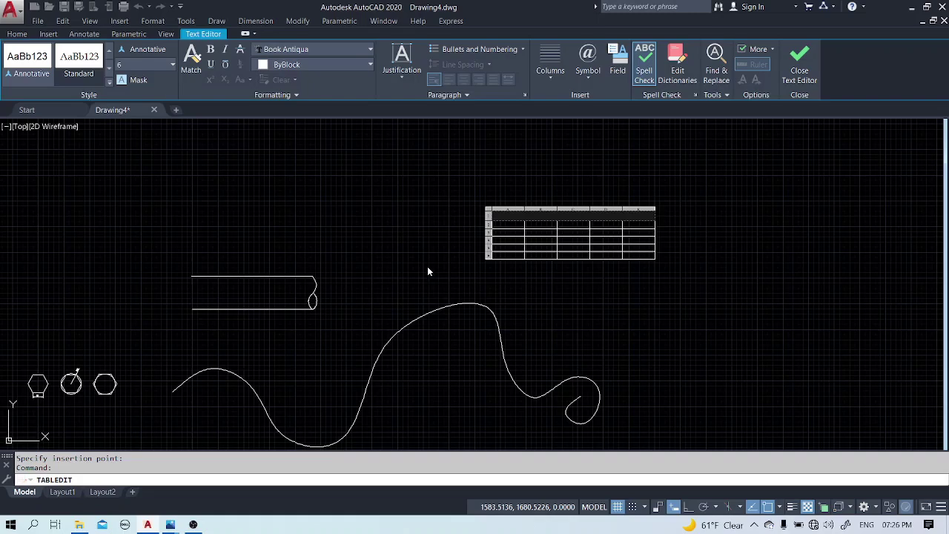
Enter the title text dfhdfhfh in the new table's top row.
{"action": "scroll", "coordinate": [585, 233], "scroll_direction": "up", "scroll_amount": 5}
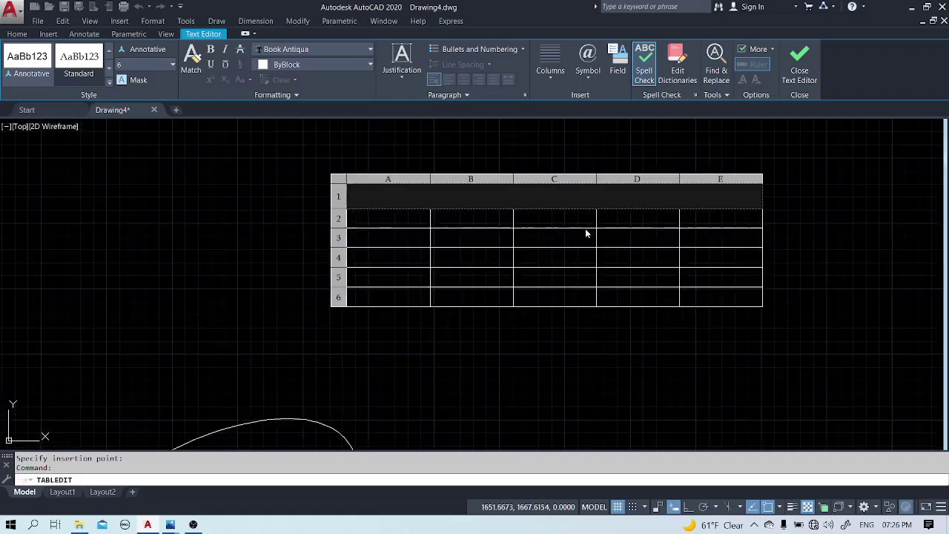
{"action": "type", "text": "dfhdfhfh"}
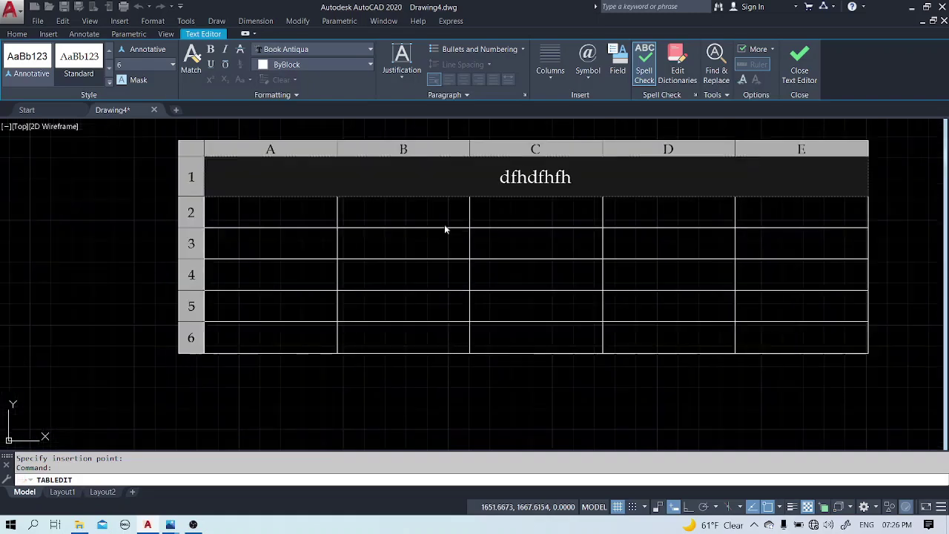
{"action": "key", "text": "Escape"}
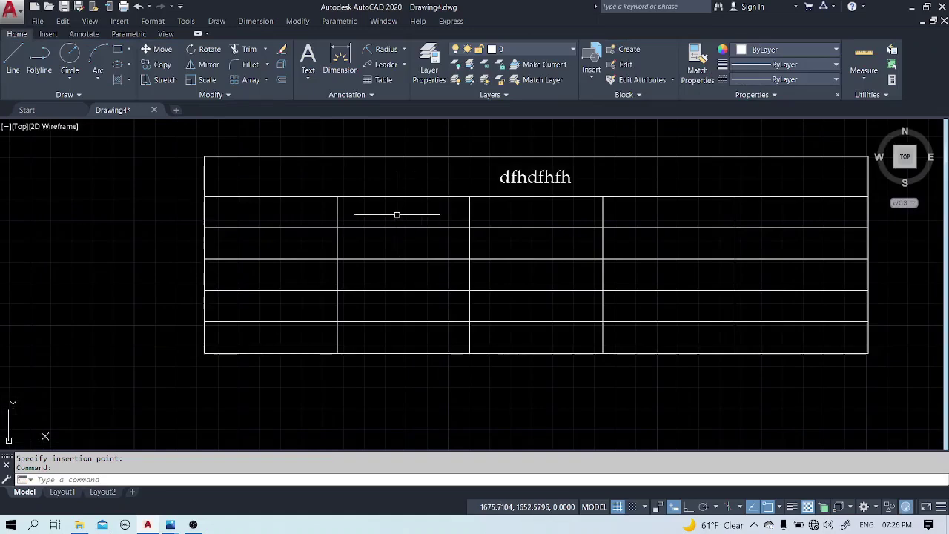
Fill the table's header cells B2 with fbdfdfahadf and C2 with fdbdfbdf.
{"action": "double_click", "coordinate": [396, 213]}
{"action": "type", "text": "fbdfdfahadf"}
{"action": "key", "text": "Escape"}
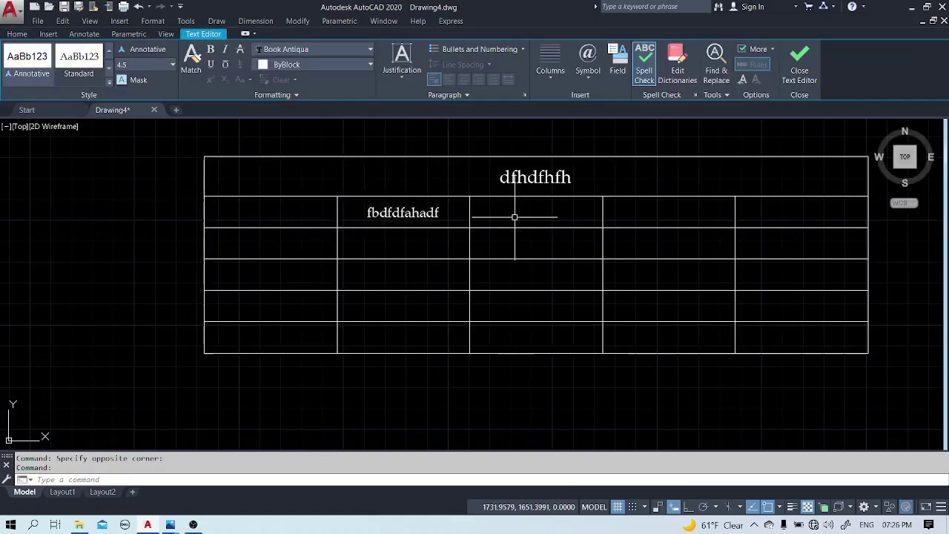
{"action": "left_click", "coordinate": [515, 215]}
{"action": "type", "text": "fdbdfbdf"}
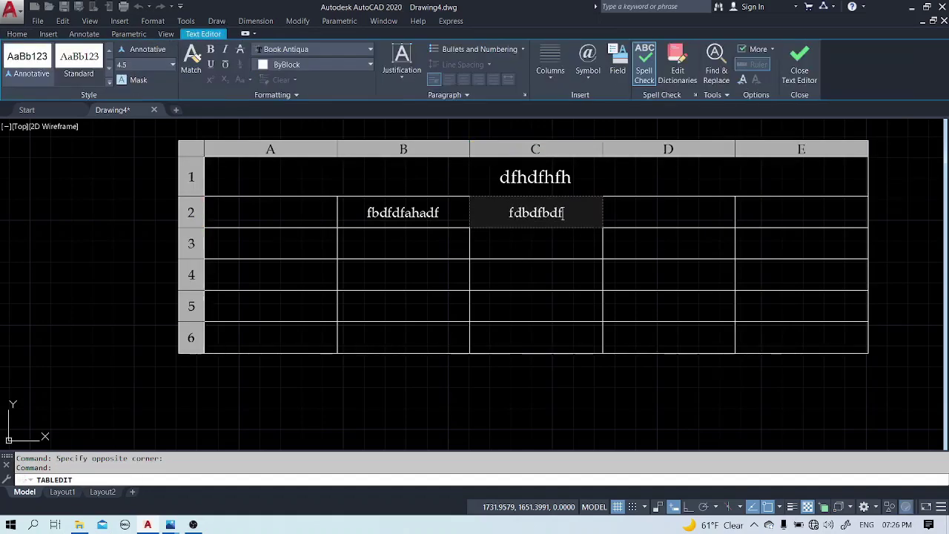
{"action": "key", "text": "Escape"}
Fill the table's header cells D2 with fbdafhafd and E2 with fbdfbfdb, and finish the cell editing.
{"action": "left_click", "coordinate": [675, 213]}
{"action": "type", "text": "fbdafha"}
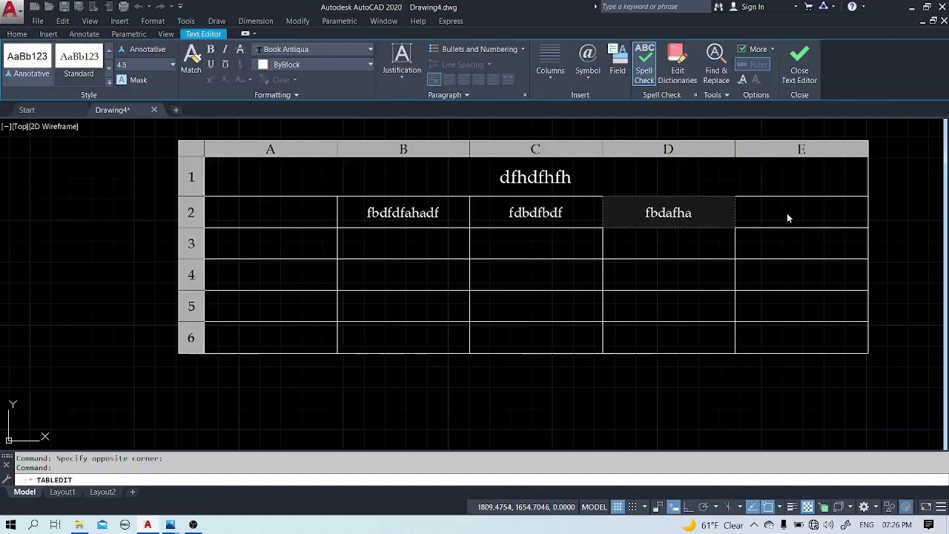
{"action": "type", "text": "fd"}
{"action": "key", "text": "Escape"}
{"action": "left_click", "coordinate": [787, 213]}
{"action": "type", "text": "f"}
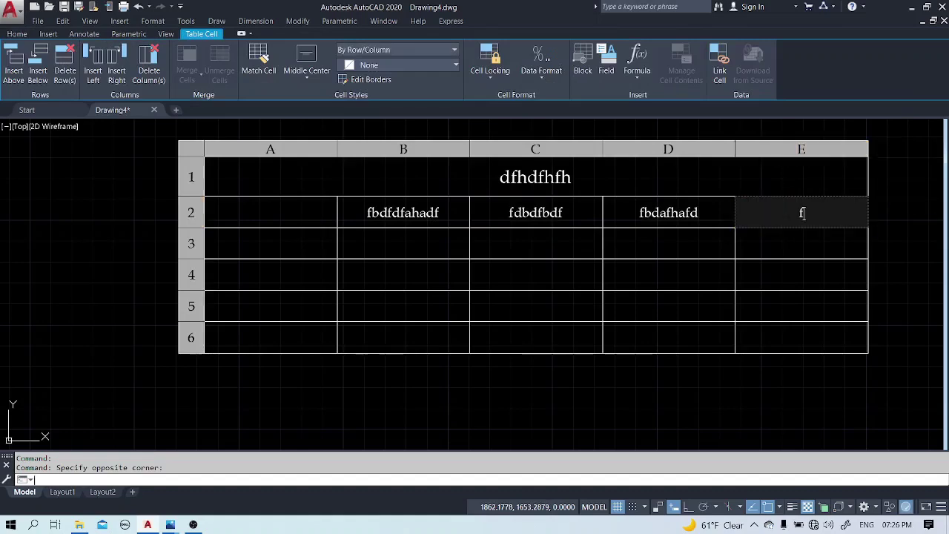
{"action": "type", "text": "bdfbfdb"}
{"action": "left_click", "coordinate": [799, 74]}
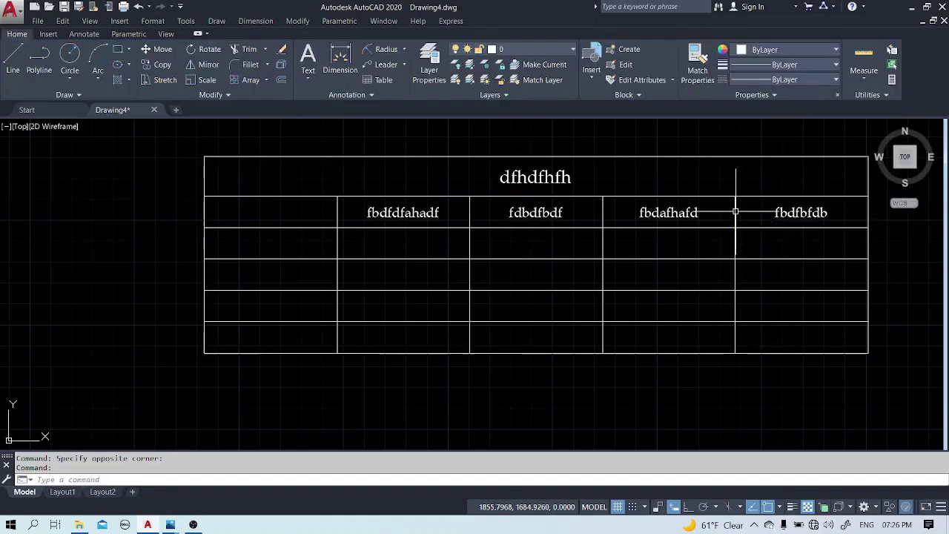
Start another table insertion and open its Standard table style for modification, moving the settings dialog aside.
{"action": "scroll", "coordinate": [342, 317], "scroll_direction": "down", "scroll_amount": 5}
{"action": "scroll", "coordinate": [357, 365], "scroll_direction": "up", "scroll_amount": 4}
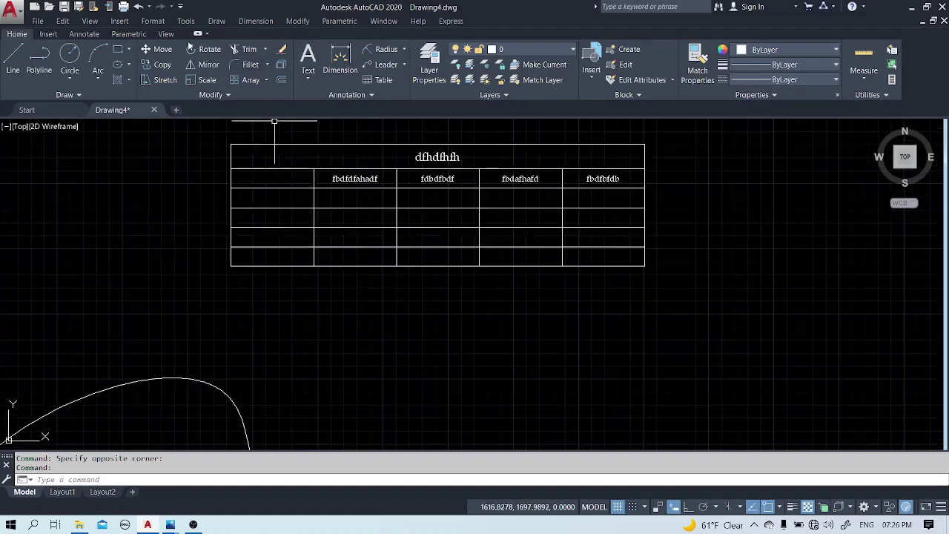
{"action": "left_click", "coordinate": [216, 20]}
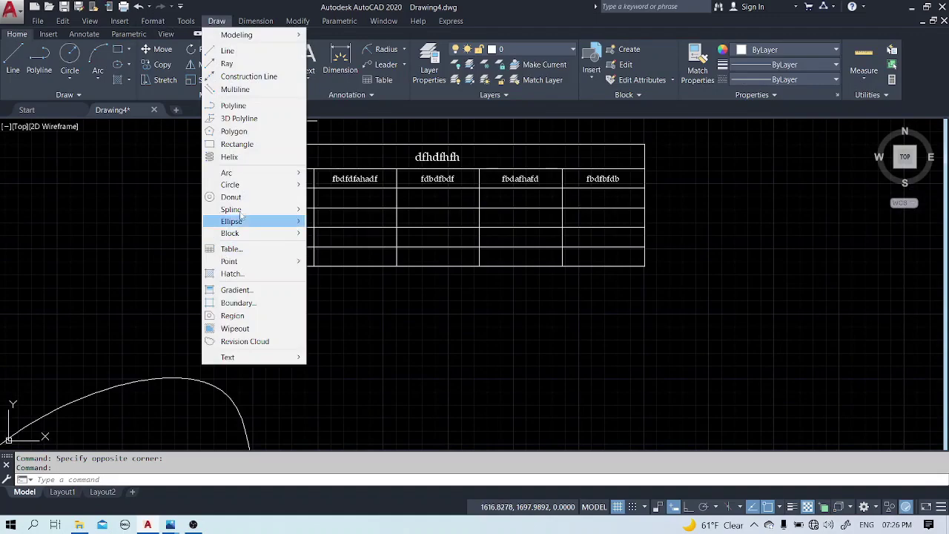
{"action": "left_click", "coordinate": [243, 250]}
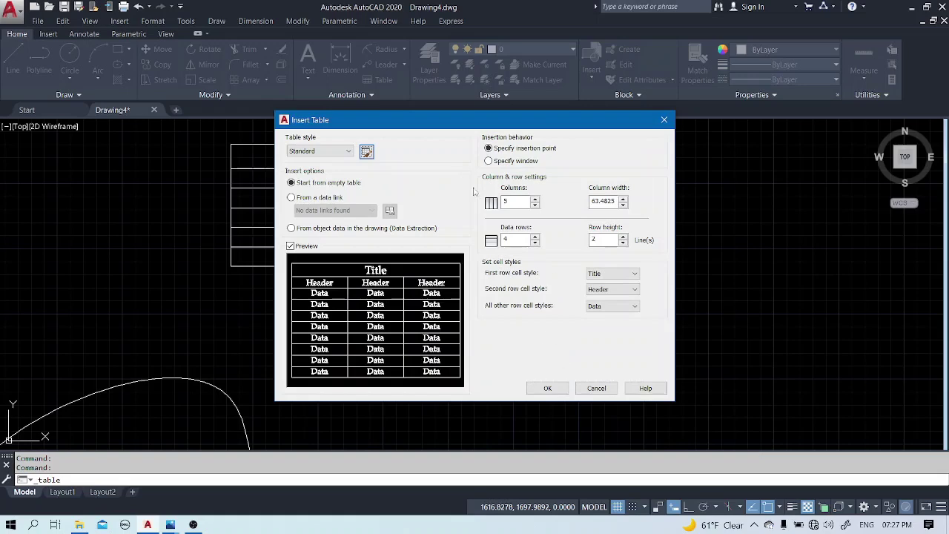
{"action": "left_click", "coordinate": [366, 152]}
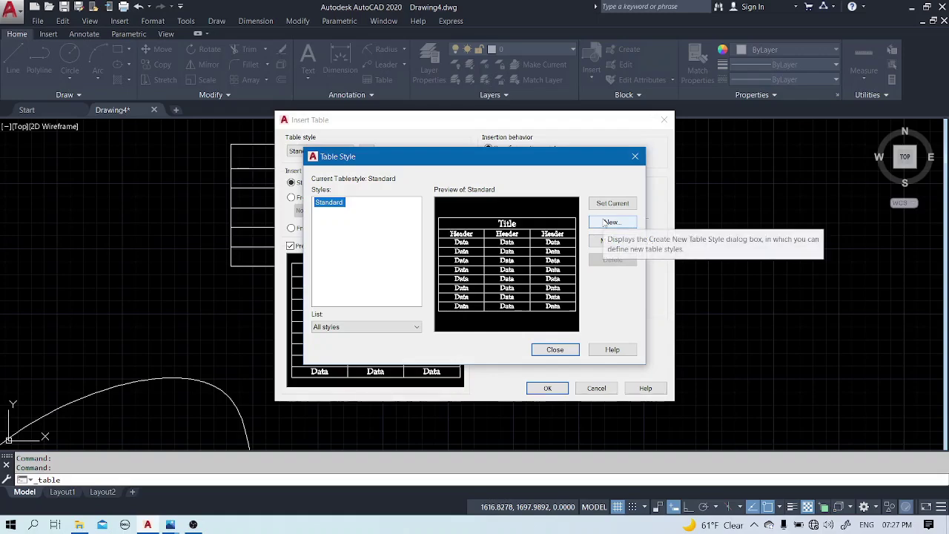
{"action": "left_click", "coordinate": [610, 242]}
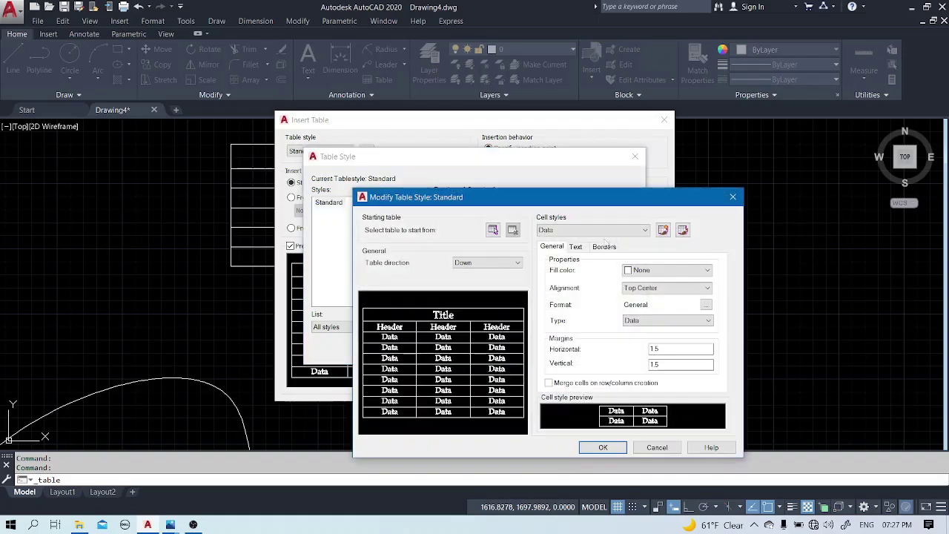
{"action": "left_click_drag", "start_coordinate": [547, 205], "coordinate": [465, 141]}
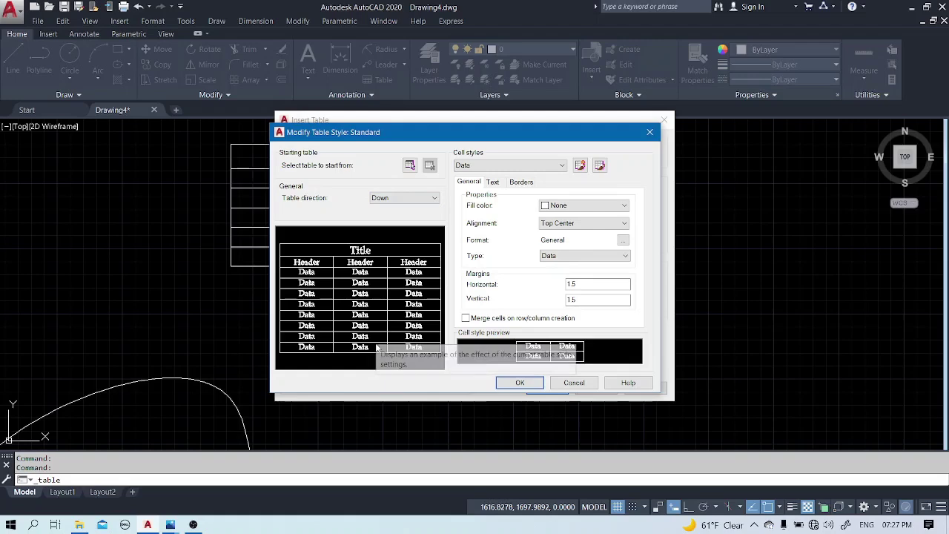
Try the Up table direction in the Standard table style and return it to Down.
{"action": "left_click", "coordinate": [400, 198]}
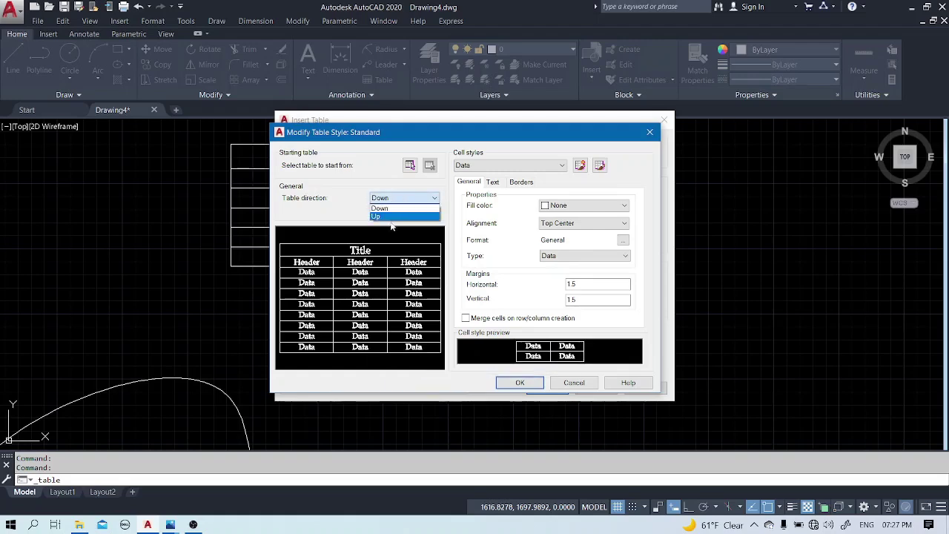
{"action": "left_click", "coordinate": [394, 210]}
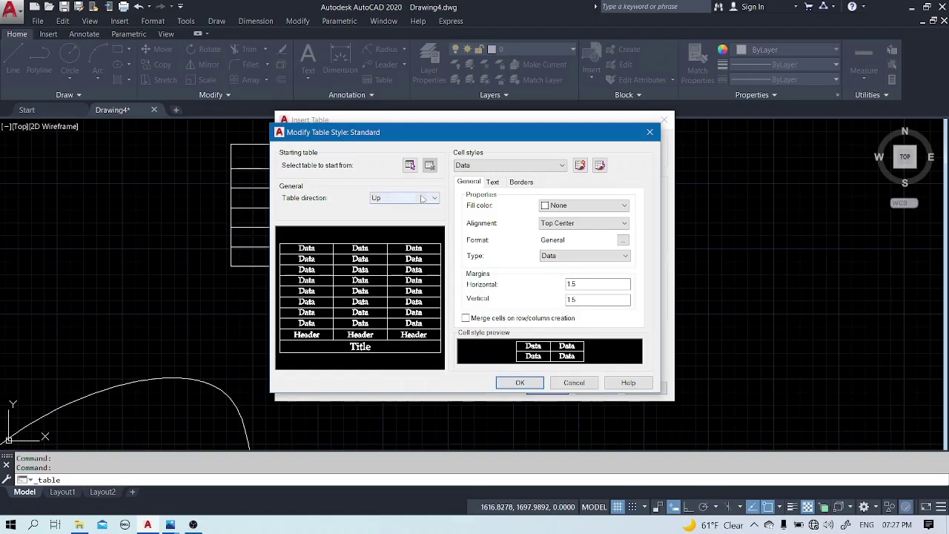
{"action": "left_click", "coordinate": [415, 198]}
{"action": "left_click", "coordinate": [415, 215]}
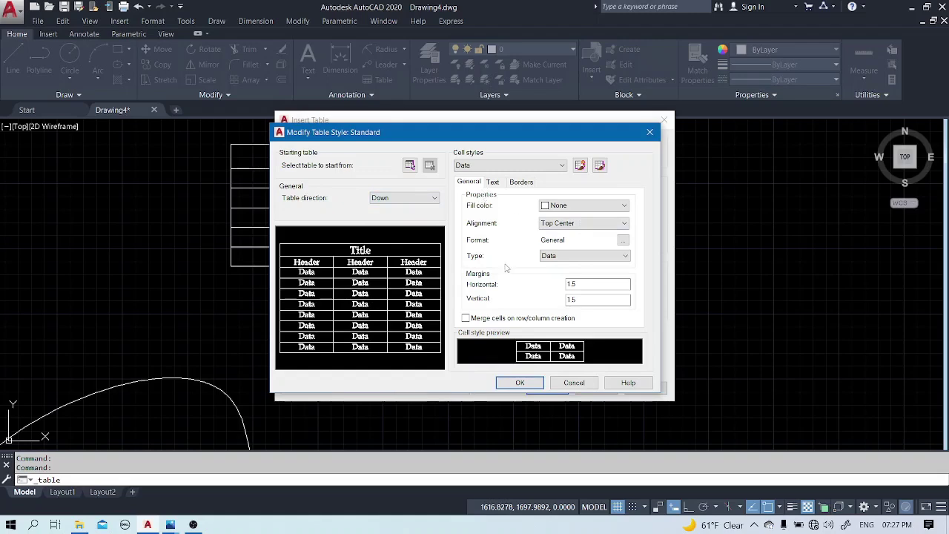
Review the Text and Borders settings of the Standard table style, then cancel the modification and the table insertion.
{"action": "left_click", "coordinate": [502, 184]}
{"action": "left_click", "coordinate": [519, 183]}
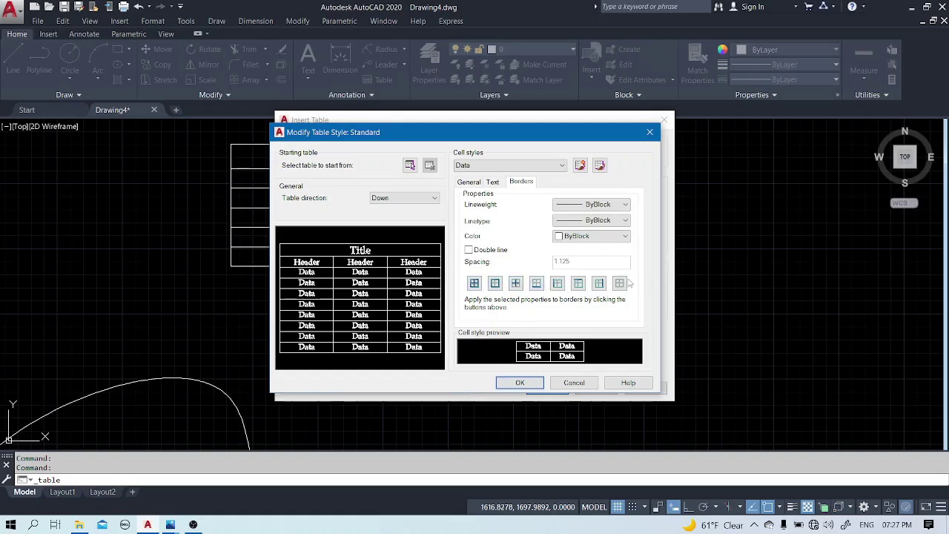
{"action": "left_click", "coordinate": [573, 383]}
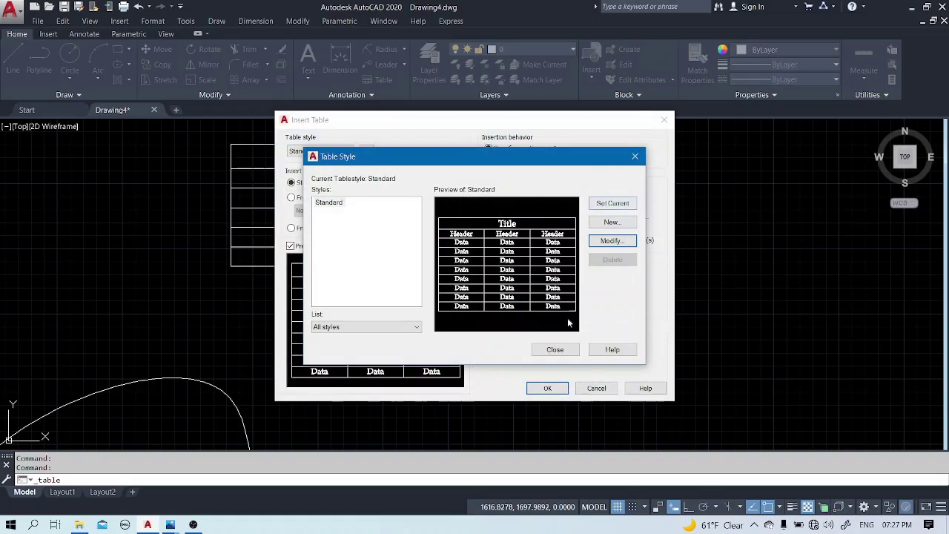
{"action": "left_click", "coordinate": [565, 349]}
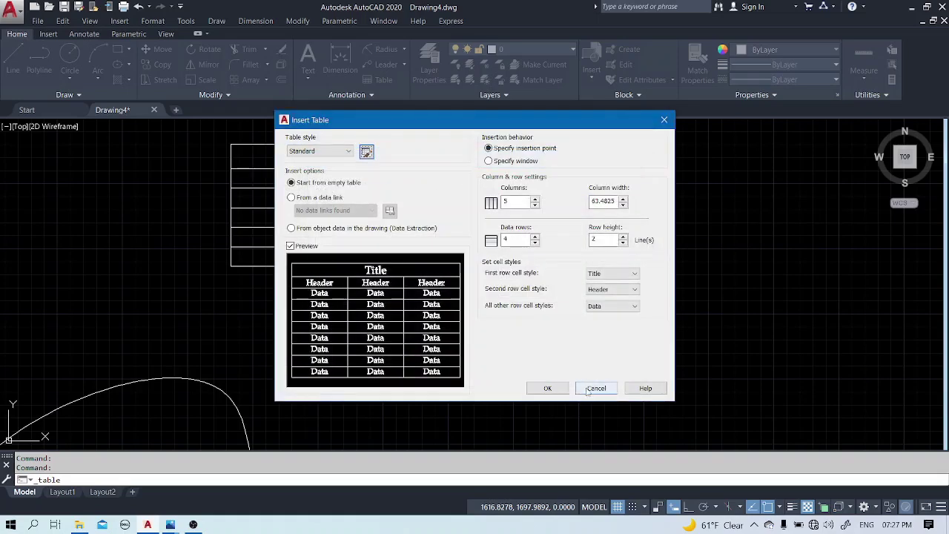
{"action": "left_click", "coordinate": [586, 392]}
{"action": "scroll", "coordinate": [427, 268], "scroll_direction": "down", "scroll_amount": 2}
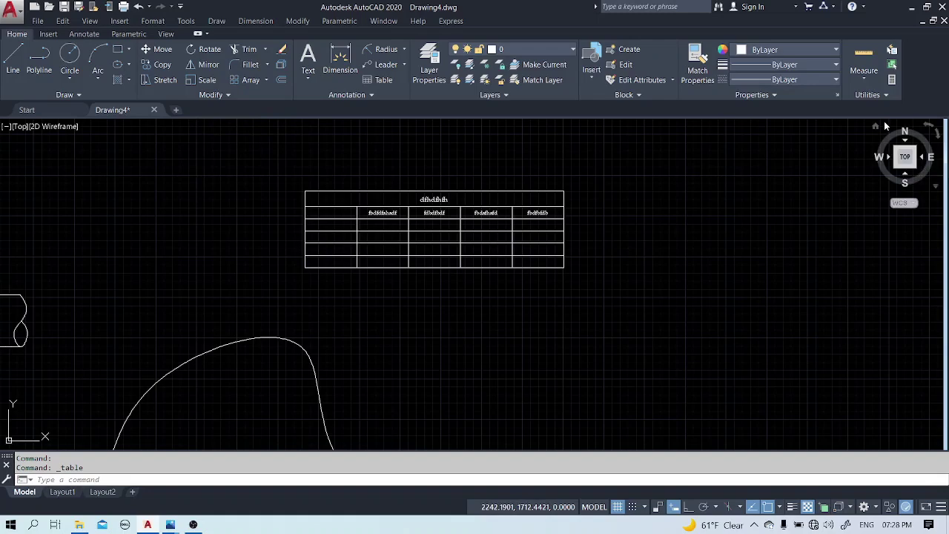
Open the QuickCalc calculator and return to the drawing around the table.
{"action": "left_click", "coordinate": [892, 80]}
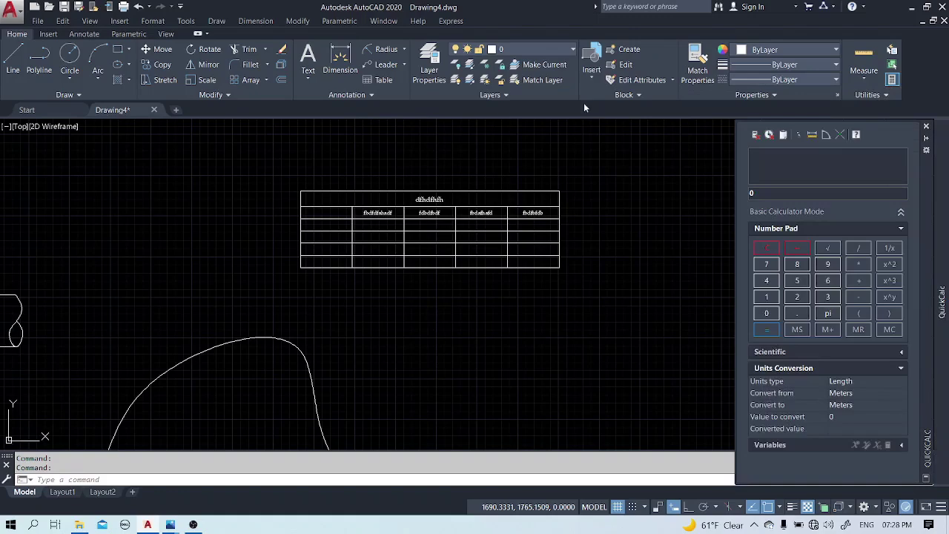
{"action": "left_click", "coordinate": [522, 300]}
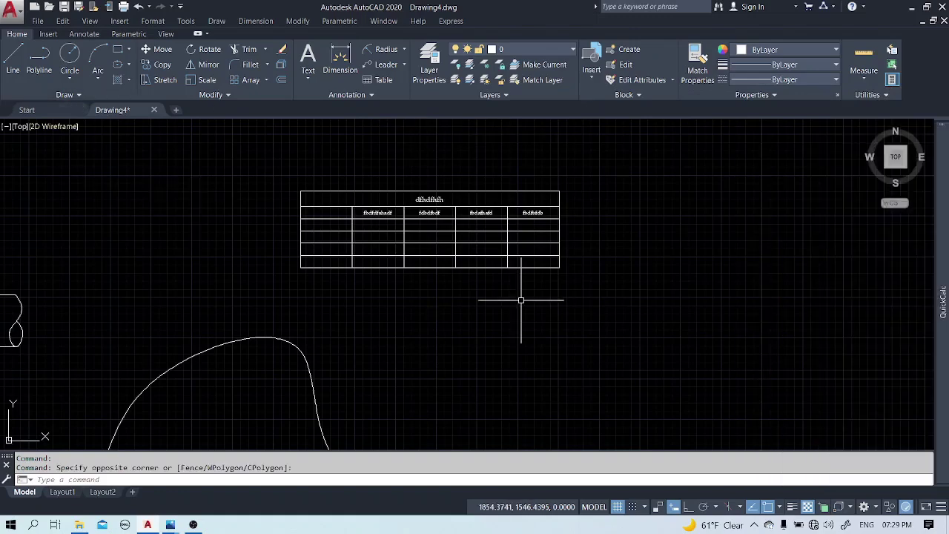
{"action": "scroll", "coordinate": [522, 300], "scroll_direction": "down", "scroll_amount": 5}
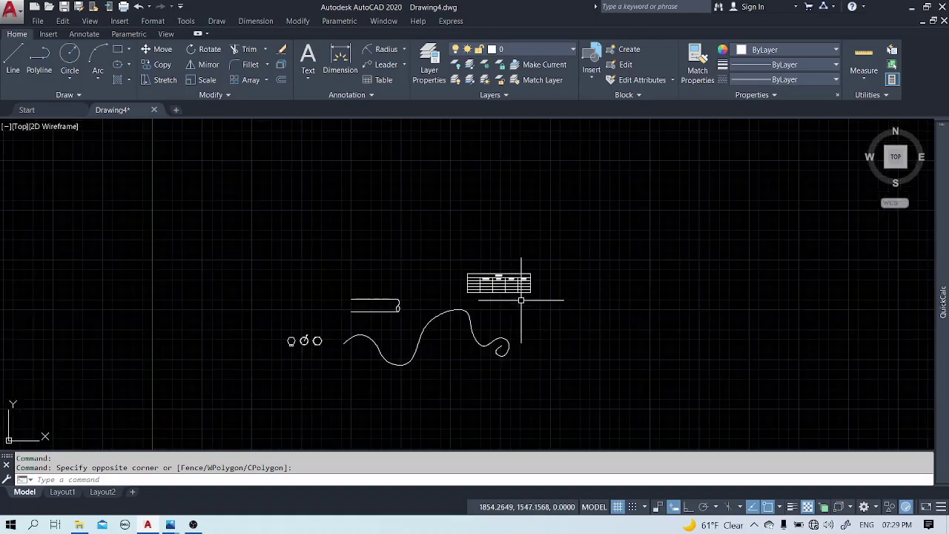
{"action": "scroll", "coordinate": [521, 300], "scroll_direction": "up", "scroll_amount": 2}
{"action": "scroll", "coordinate": [522, 300], "scroll_direction": "up", "scroll_amount": 2}
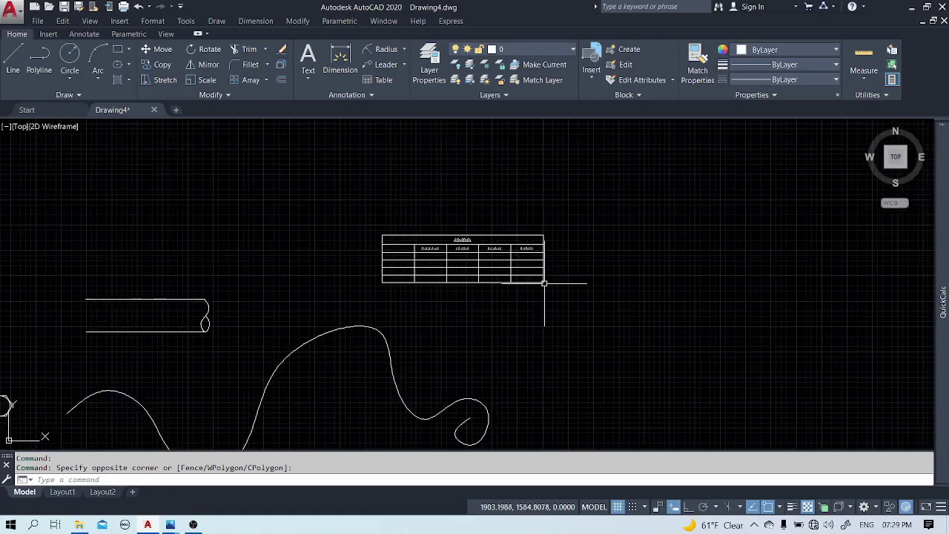
Hide the Utilities panel from the ribbon and show it again.
{"action": "right_click", "coordinate": [165, 55]}
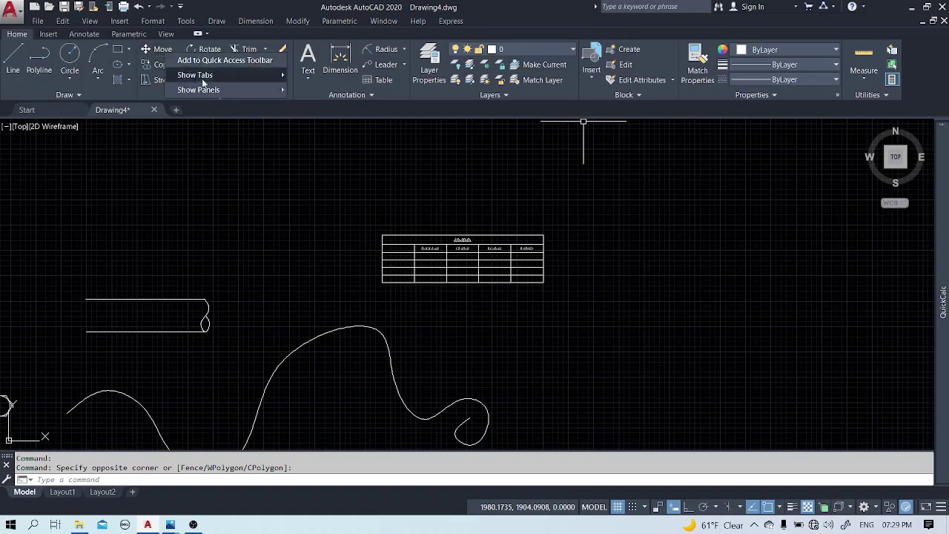
{"action": "mouse_move", "coordinate": [217, 89]}
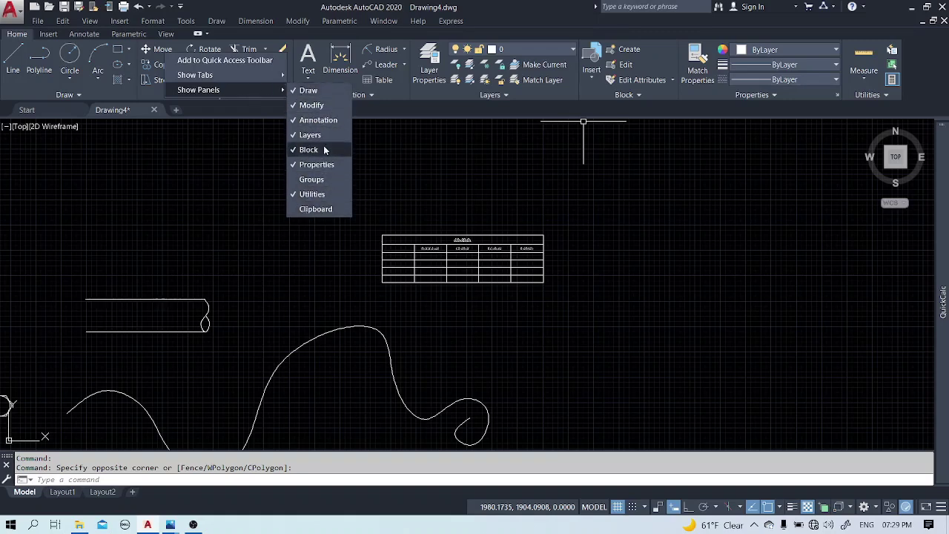
{"action": "left_click", "coordinate": [333, 194]}
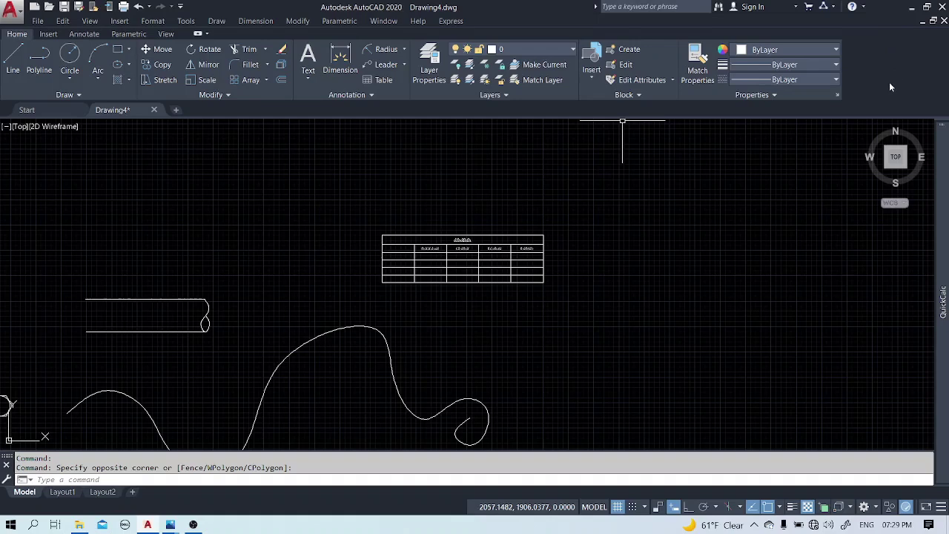
{"action": "right_click", "coordinate": [156, 64]}
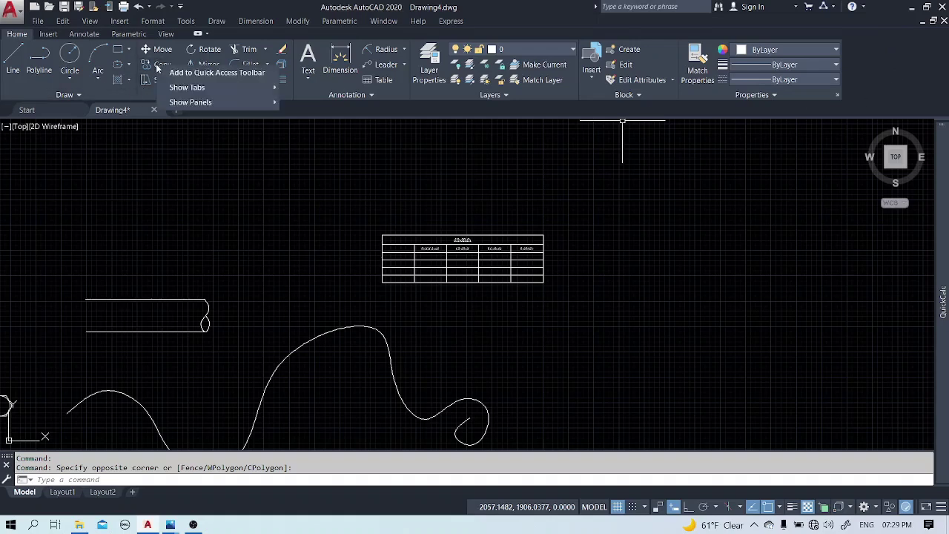
{"action": "mouse_move", "coordinate": [250, 101]}
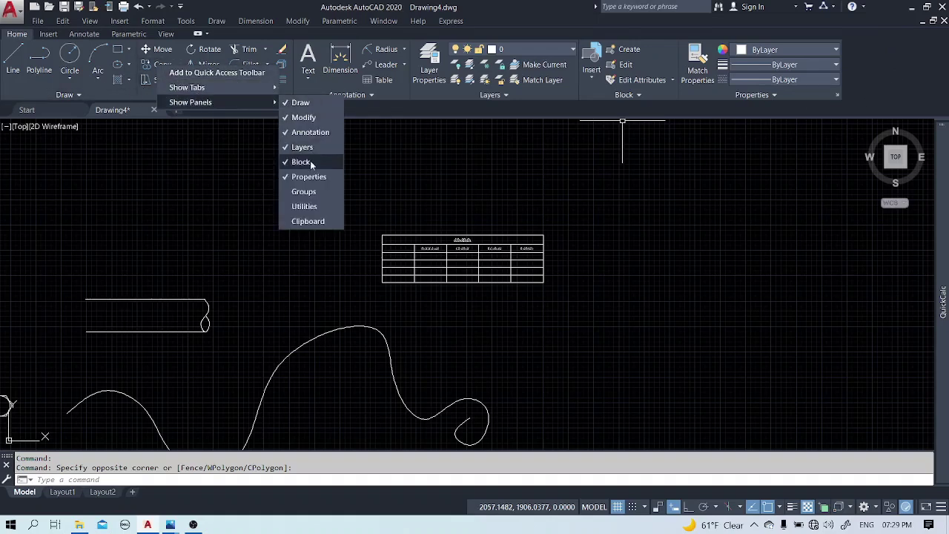
{"action": "left_click", "coordinate": [304, 206]}
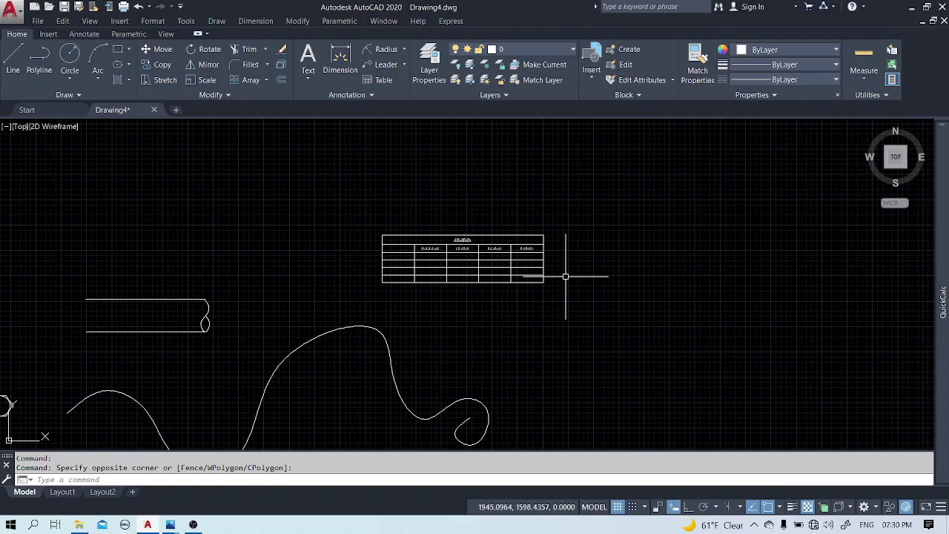
Examine QuickCalc's unit conversion settings, including the available unit types, source and target units, and the value to convert.
{"action": "mouse_move", "coordinate": [942, 229]}
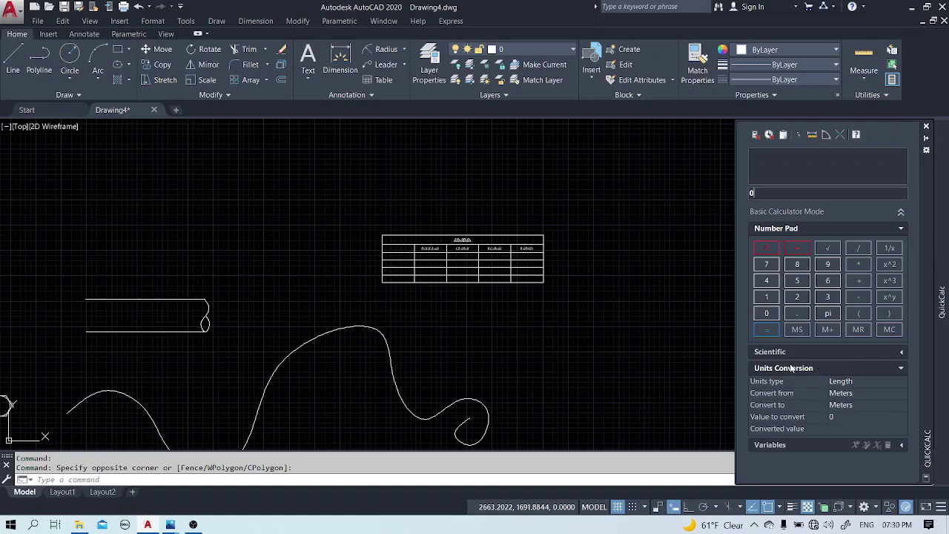
{"action": "left_click", "coordinate": [856, 384]}
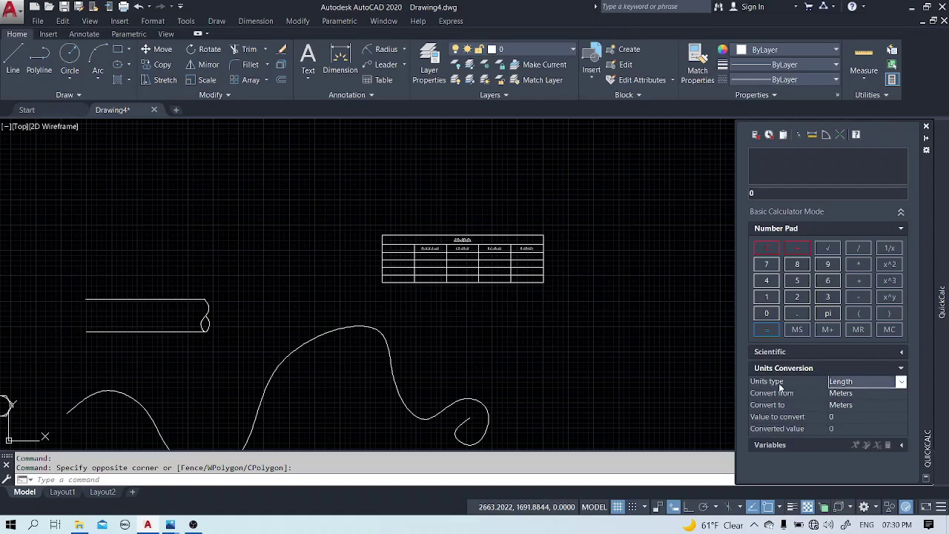
{"action": "left_click", "coordinate": [901, 382]}
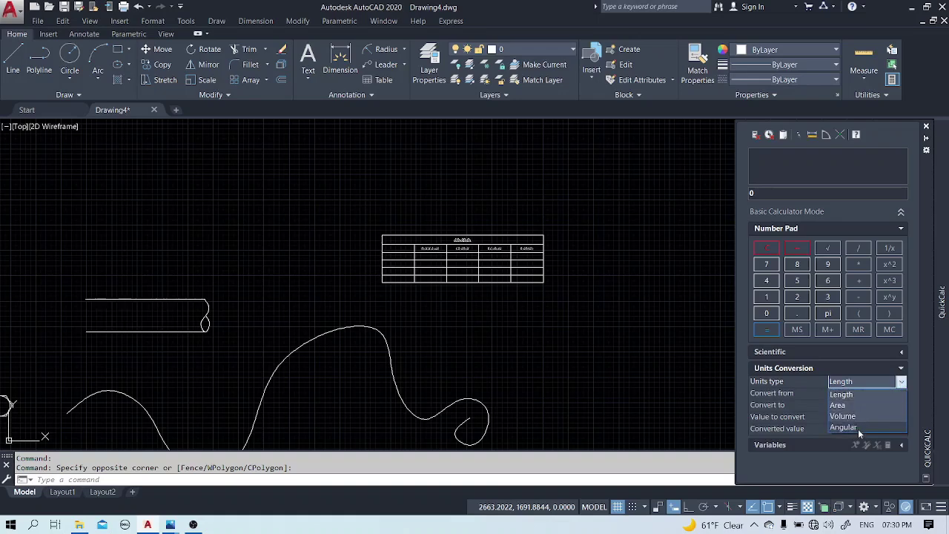
{"action": "left_click", "coordinate": [807, 394]}
{"action": "left_click", "coordinate": [860, 393]}
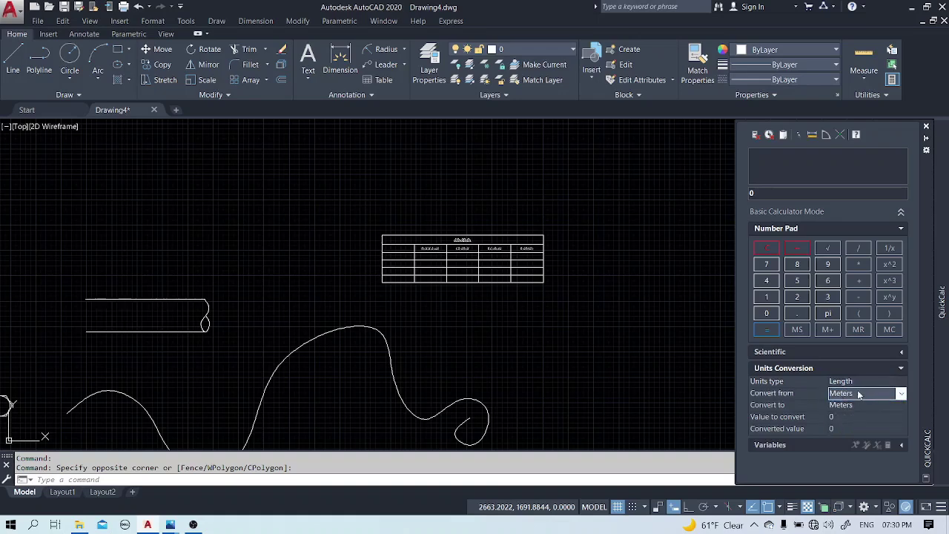
{"action": "left_click", "coordinate": [874, 405]}
{"action": "left_click", "coordinate": [853, 418]}
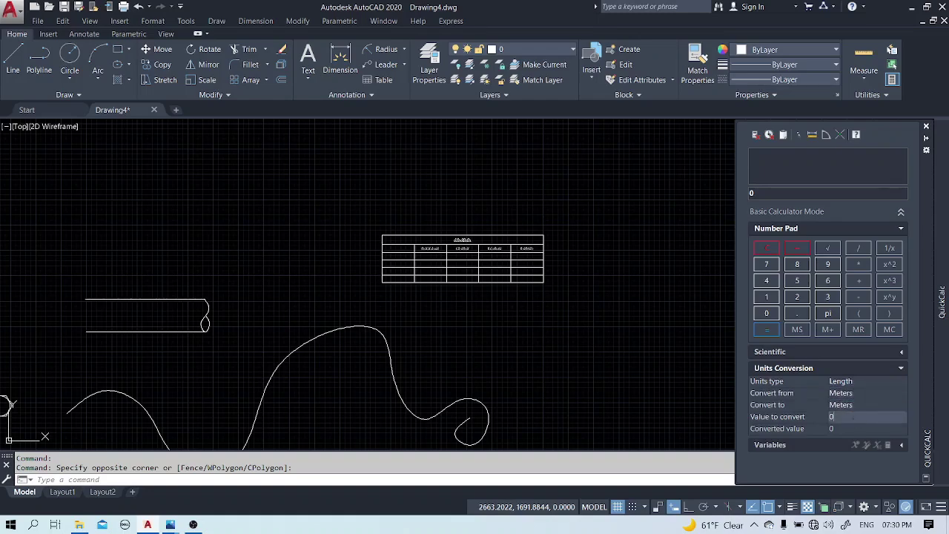
{"action": "left_click", "coordinate": [855, 434]}
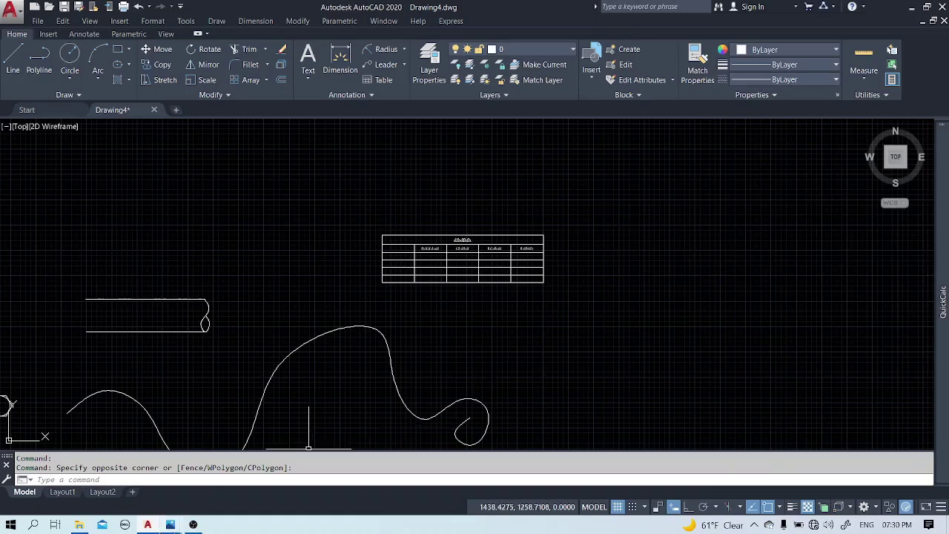
Switch to ellipse.png in Photos to read the ellipse's overall dimensions, and return to the AutoCAD drawing.
{"action": "mouse_move", "coordinate": [171, 525]}
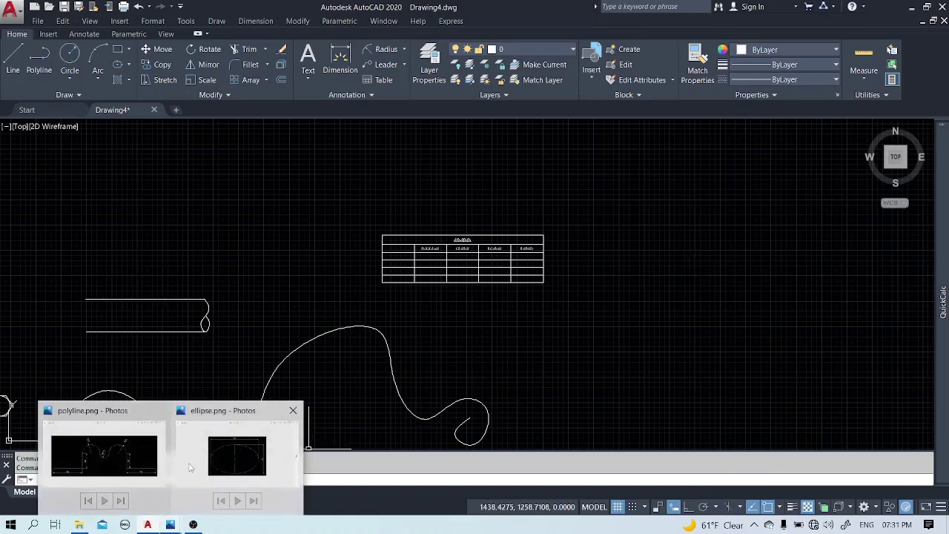
{"action": "left_click", "coordinate": [237, 454]}
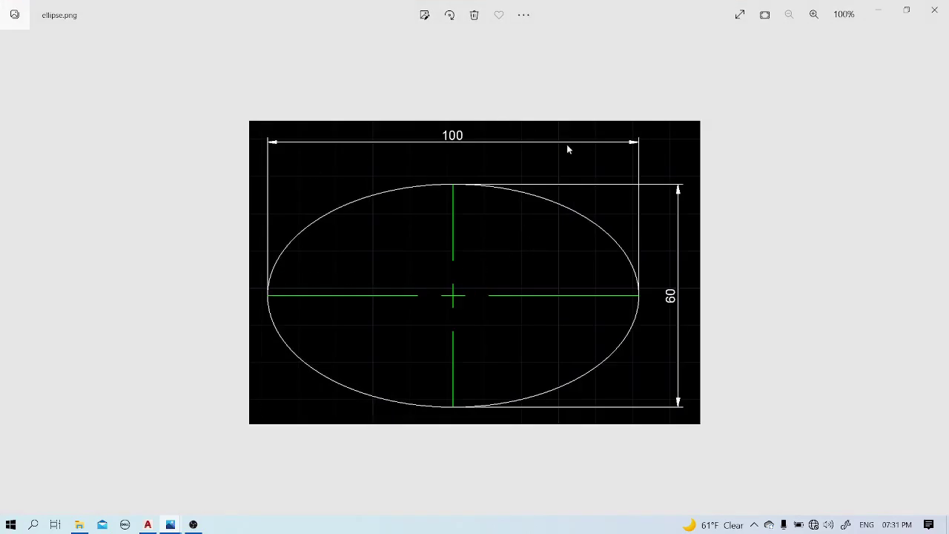
{"action": "scroll", "coordinate": [424, 327], "scroll_direction": "up", "scroll_amount": 1}
{"action": "scroll", "coordinate": [424, 326], "scroll_direction": "up", "scroll_amount": 1}
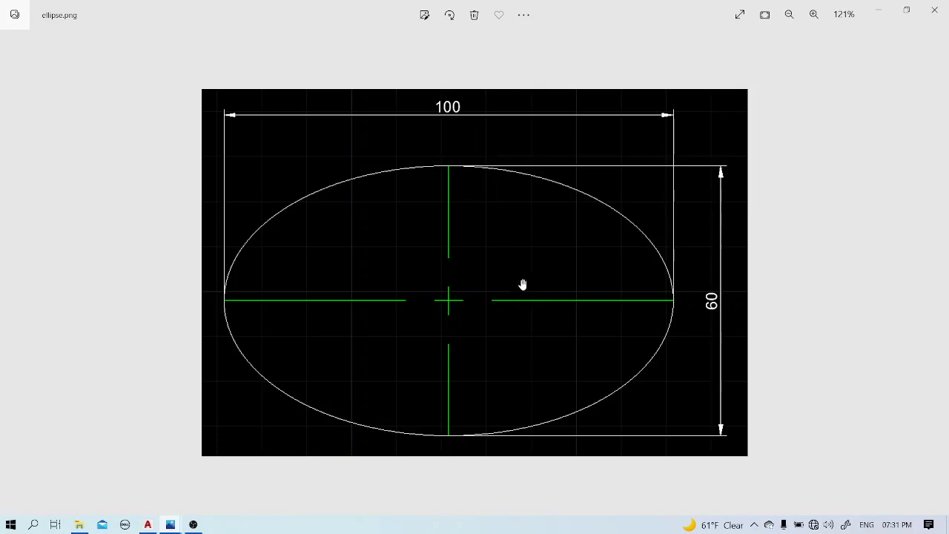
{"action": "left_click", "coordinate": [879, 21]}
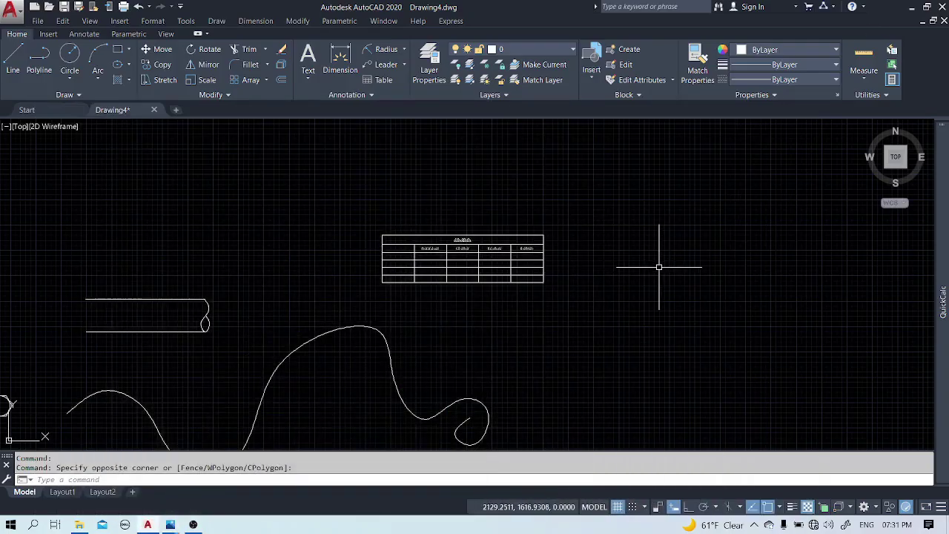
Place the center of a center-defined ellipse in the empty area to the right of the table, with Ortho mode turned on.
{"action": "type", "text": "el"}
{"action": "key", "text": "Return"}
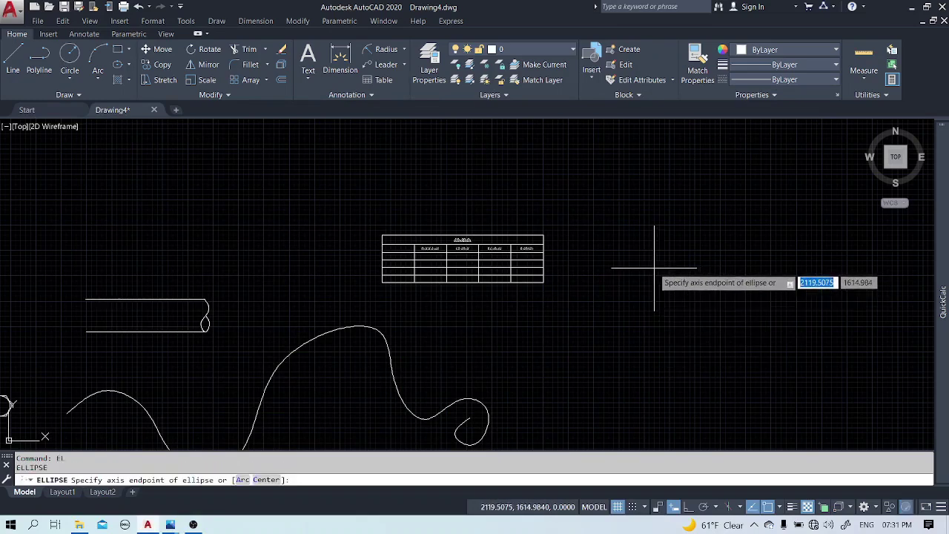
{"action": "type", "text": "c"}
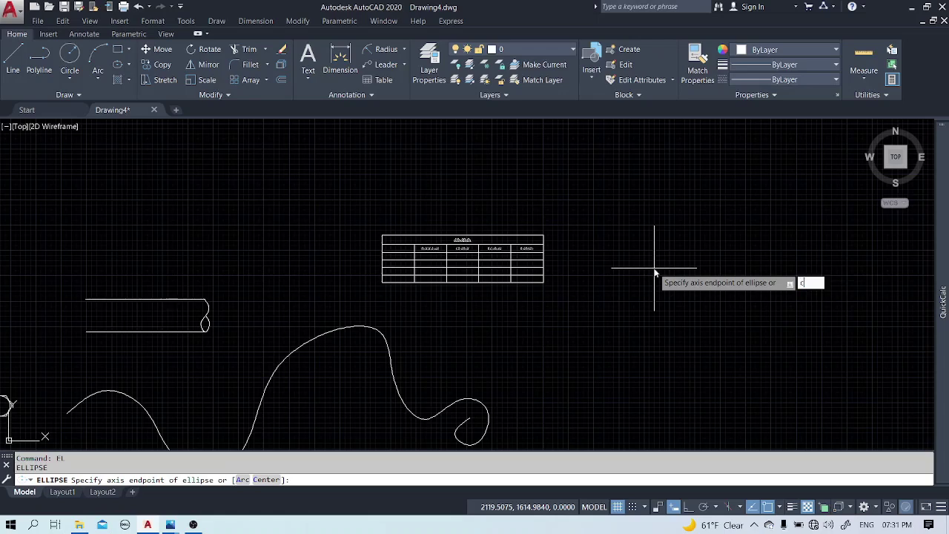
{"action": "key", "text": "Return"}
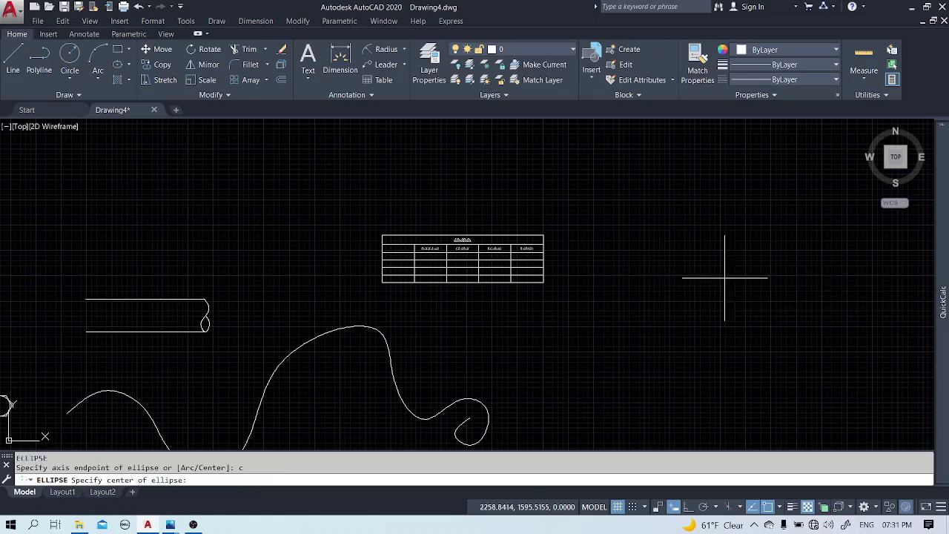
{"action": "left_click", "coordinate": [725, 278]}
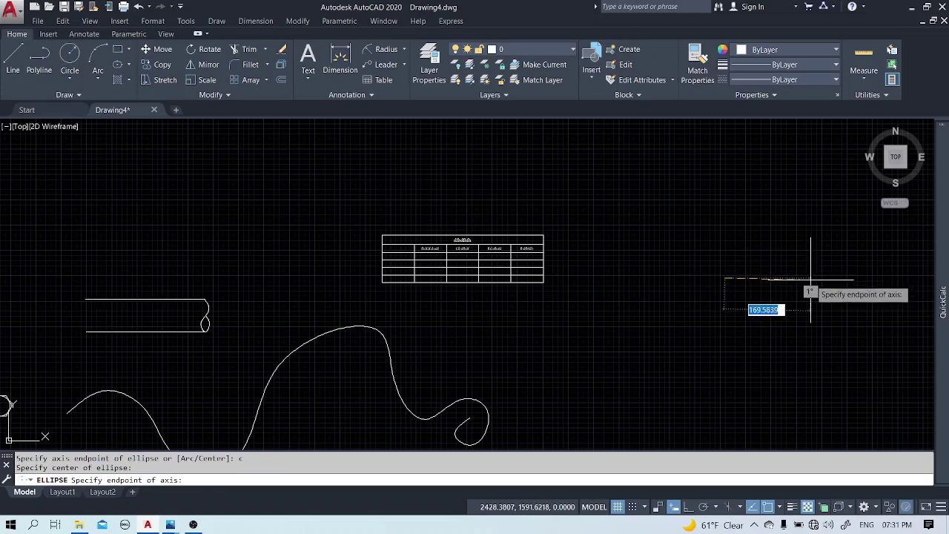
{"action": "key", "text": "F8"}
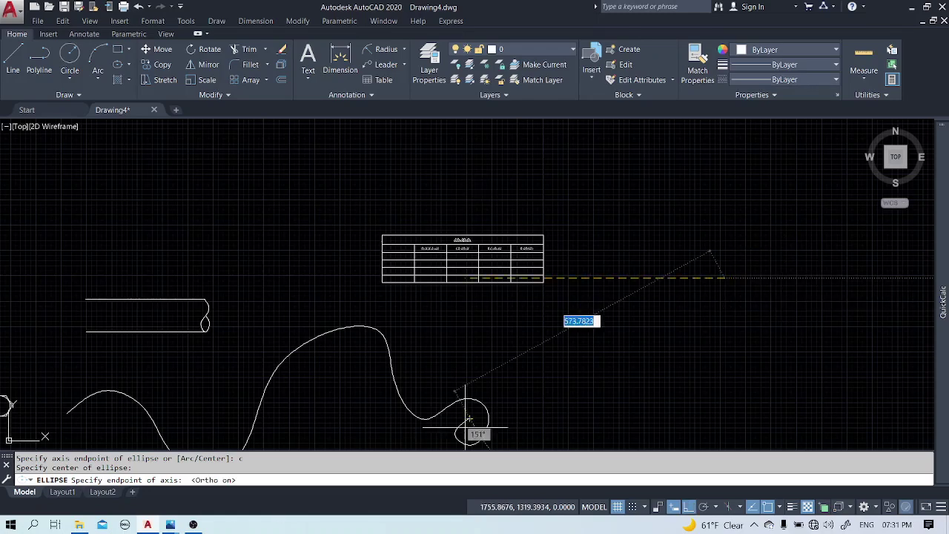
Recheck ellipse.png in Photos, return to AutoCAD, and complete the ellipse with a horizontal half-axis of 50 and a vertical half-axis of 30.
{"action": "mouse_move", "coordinate": [170, 525]}
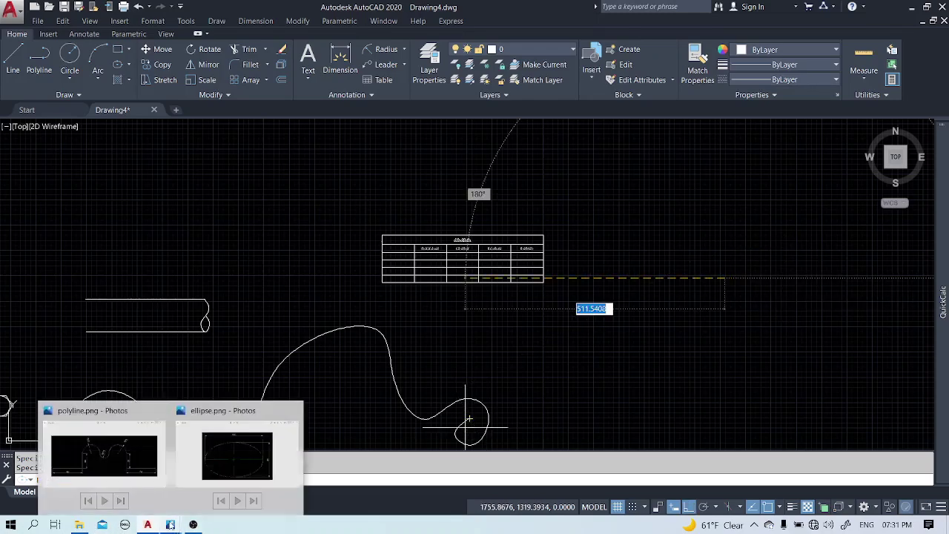
{"action": "left_click", "coordinate": [208, 473]}
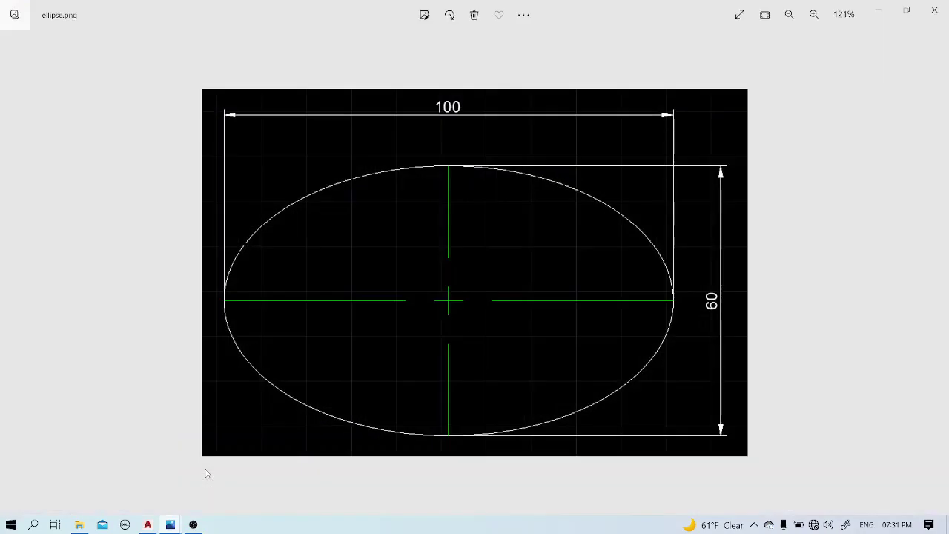
{"action": "left_click", "coordinate": [152, 525]}
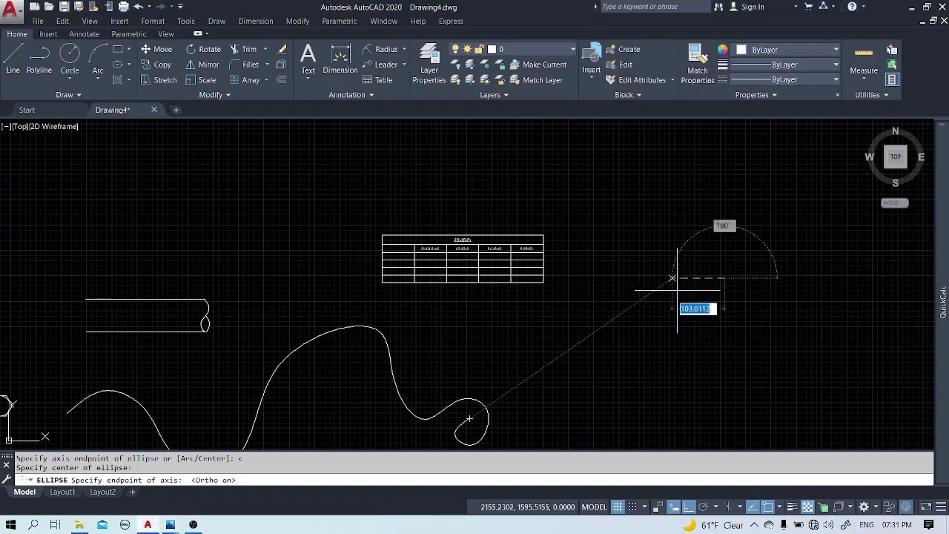
{"action": "type", "text": "50"}
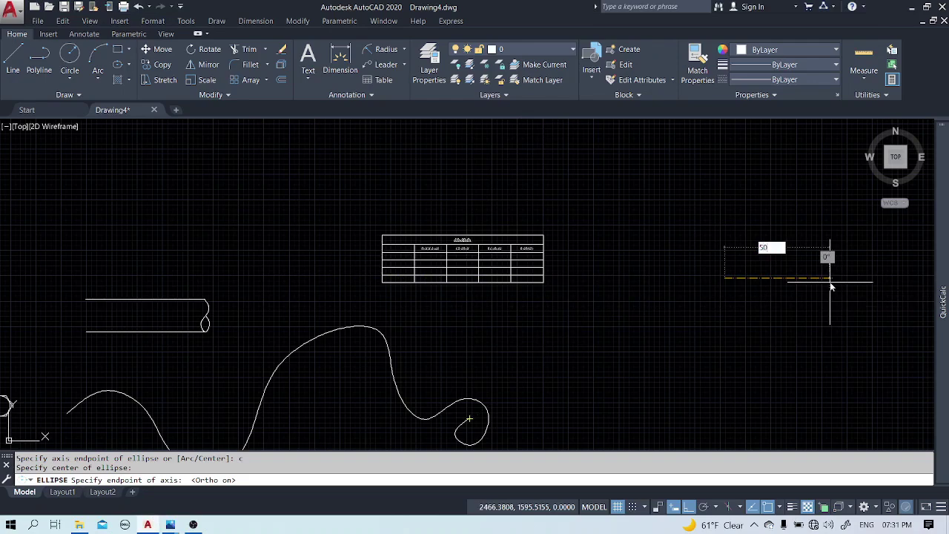
{"action": "key", "text": "Return"}
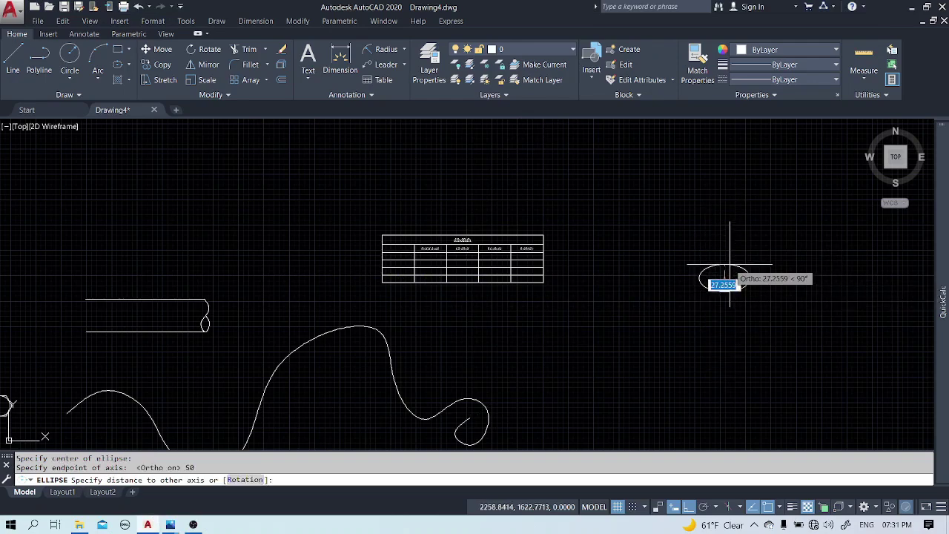
{"action": "type", "text": "30"}
{"action": "key", "text": "Return"}
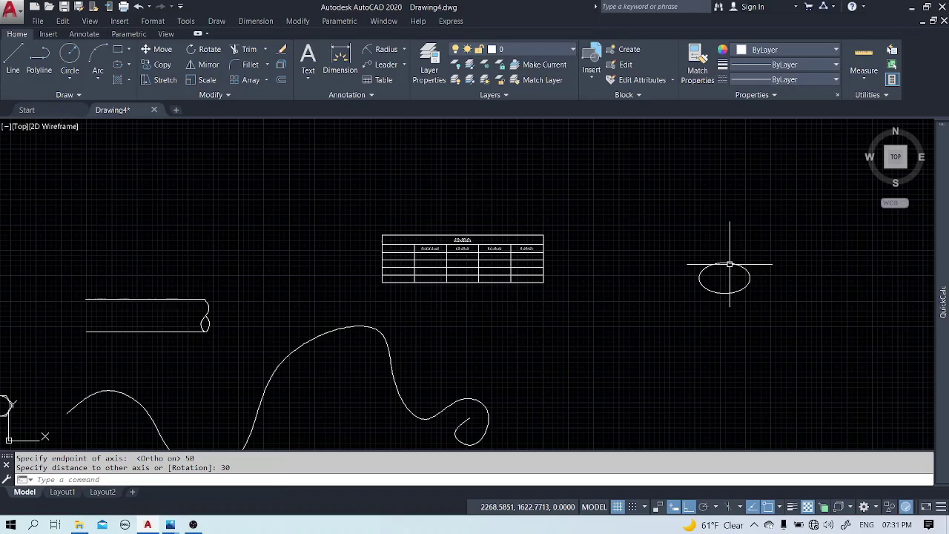
Add a horizontal linear dimension across the ellipse's full width between its end quadrants, placing the dimension line above the ellipse.
{"action": "scroll", "coordinate": [726, 280], "scroll_direction": "up", "scroll_amount": 4}
{"action": "scroll", "coordinate": [726, 281], "scroll_direction": "up", "scroll_amount": 4}
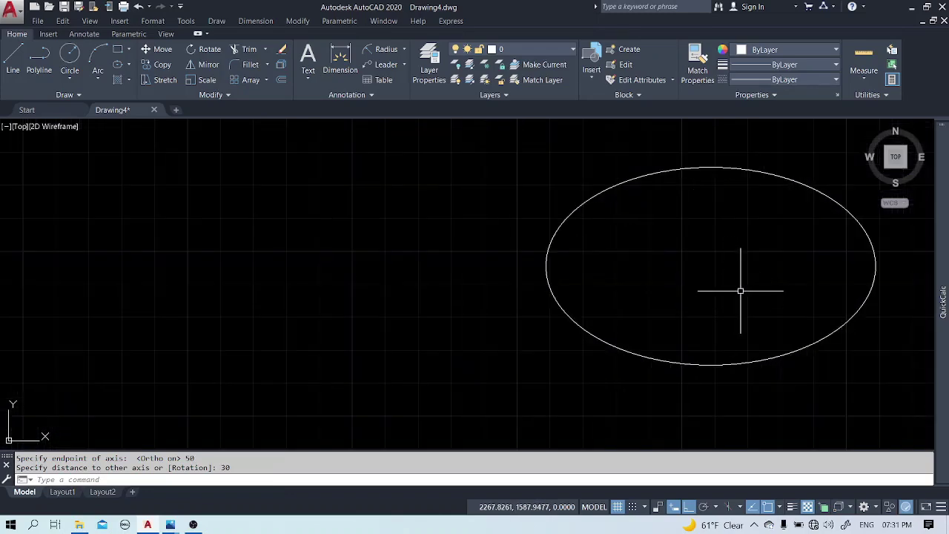
{"action": "middle_click_drag", "start_coordinate": [739, 287], "coordinate": [471, 269]}
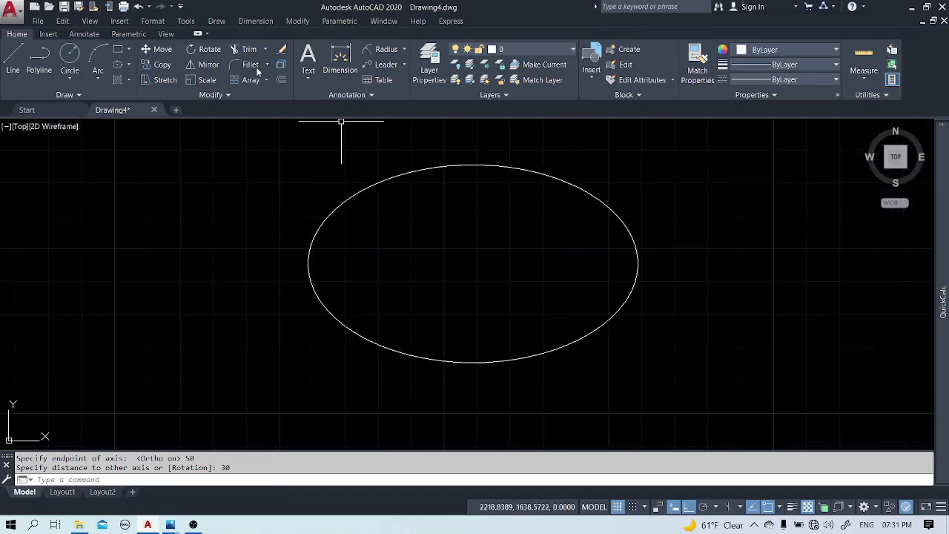
{"action": "left_click", "coordinate": [404, 49]}
{"action": "left_click", "coordinate": [393, 70]}
{"action": "left_click", "coordinate": [307, 263]}
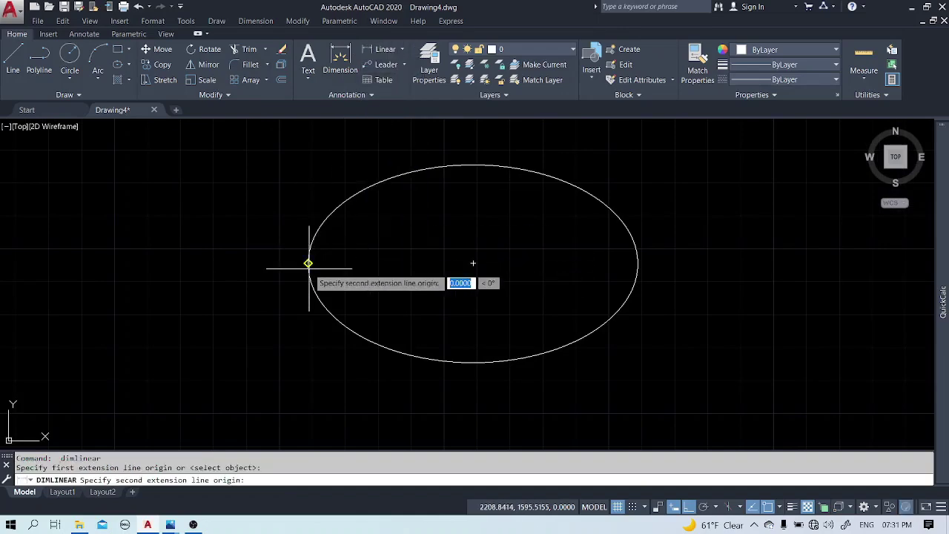
{"action": "left_click", "coordinate": [637, 263]}
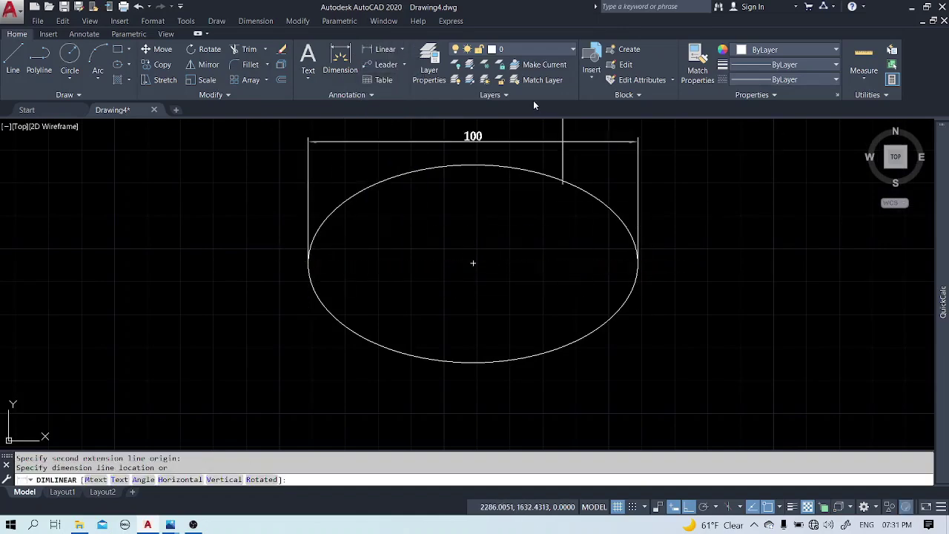
{"action": "left_click", "coordinate": [512, 139]}
Add a vertical linear dimension between the ellipse's upper and lower quadrants, placing the dimension line to the right of the ellipse.
{"action": "left_click", "coordinate": [377, 49]}
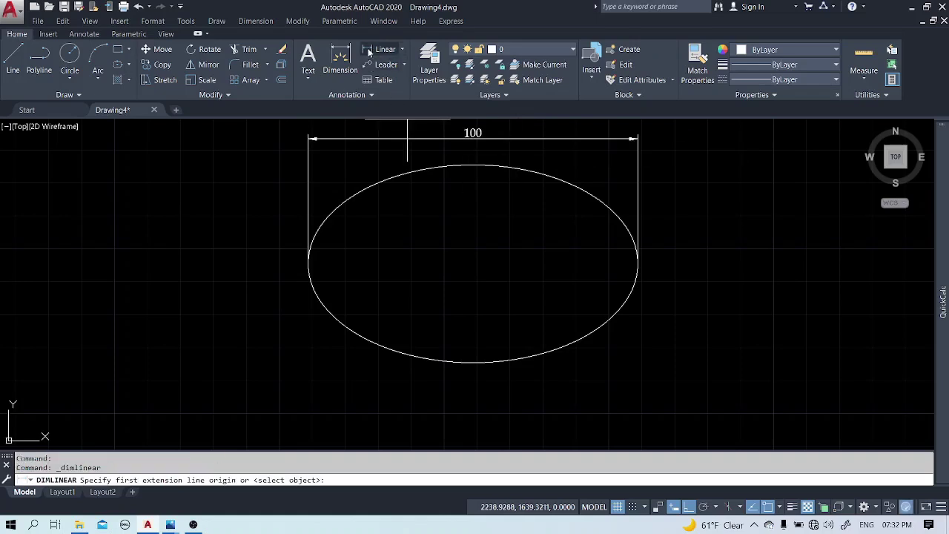
{"action": "left_click", "coordinate": [474, 165]}
{"action": "left_click", "coordinate": [473, 362]}
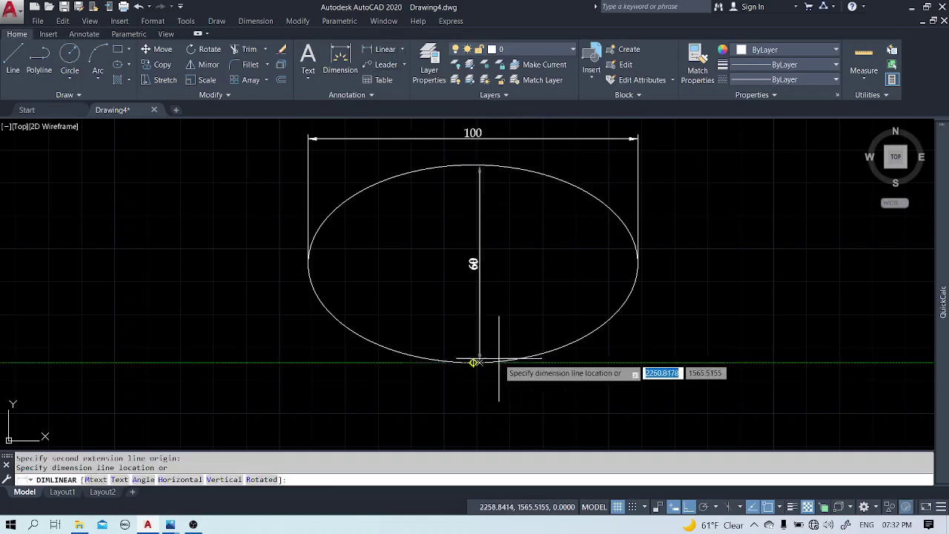
{"action": "left_click", "coordinate": [678, 331]}
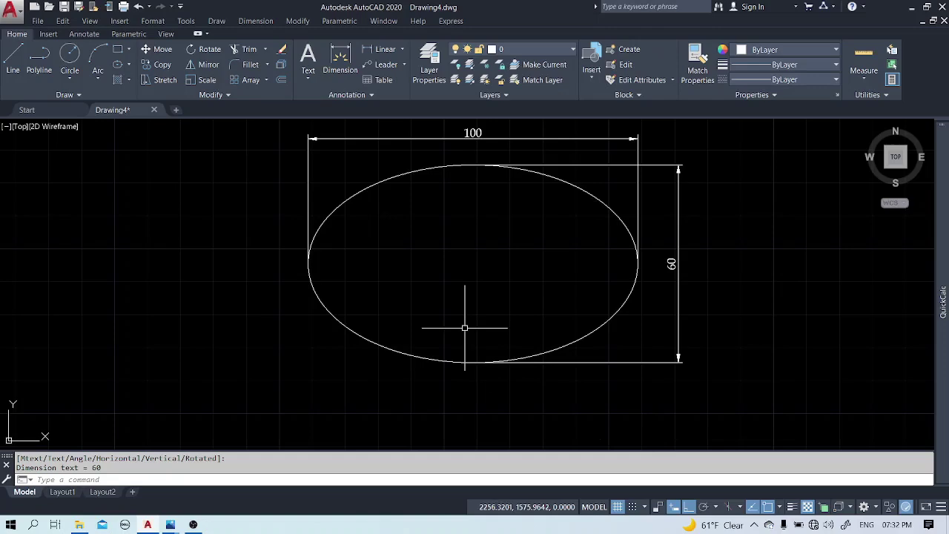
{"action": "middle_click_drag", "start_coordinate": [551, 229], "coordinate": [435, 275]}
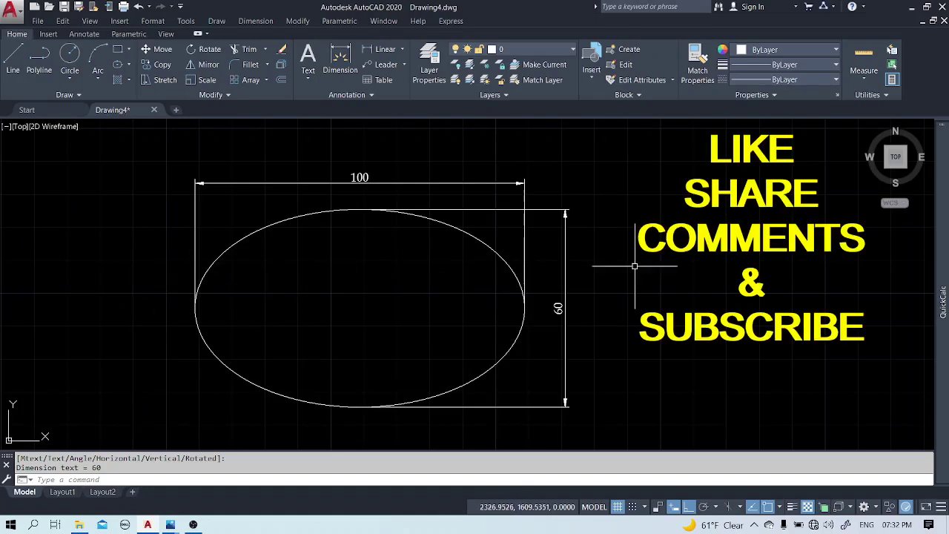